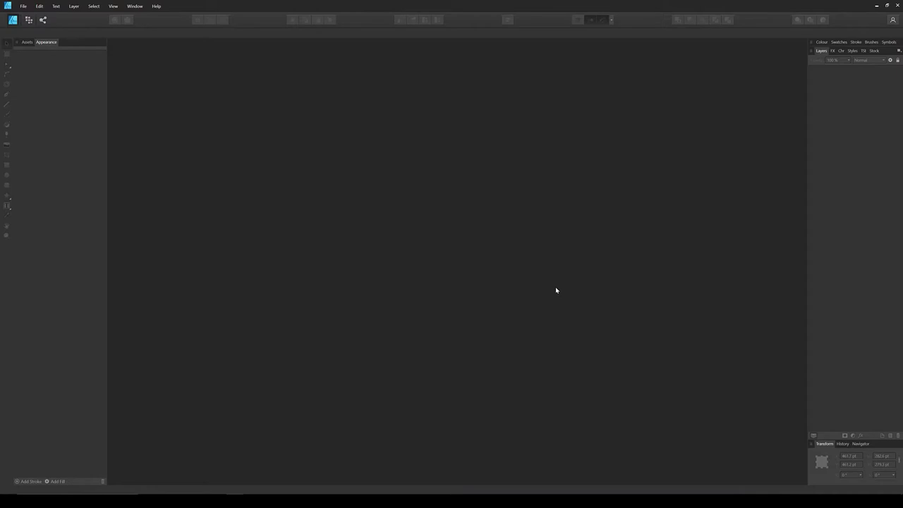
Create a new 1200 × 1200 pt document at 300 DPI in CMYK with an artboard
left_click(23, 6)
left_click(27, 24)
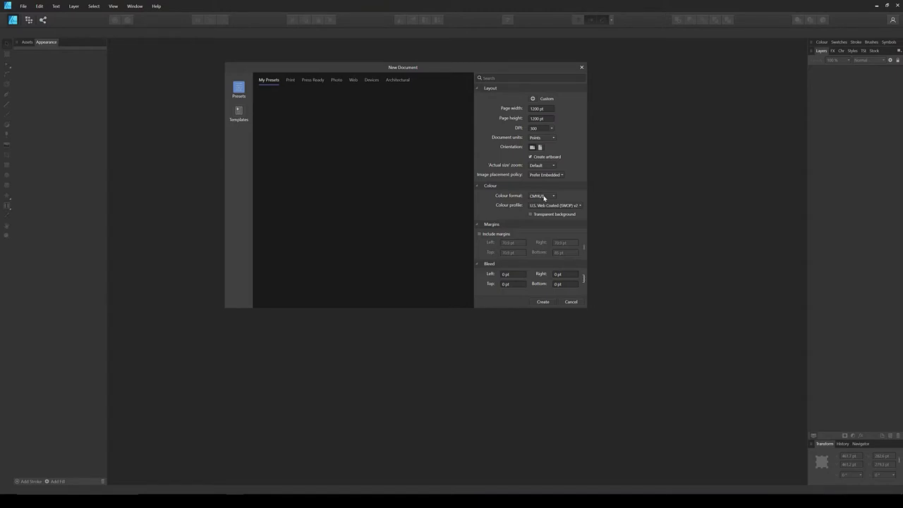
left_click(541, 302)
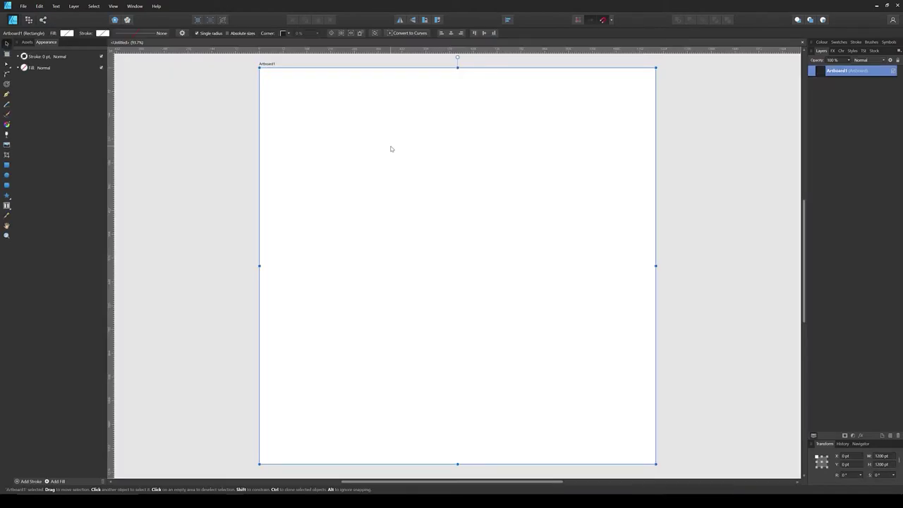
Draw a square near the middle of the artboard and set its width and height to 300 pt
left_click(7, 165)
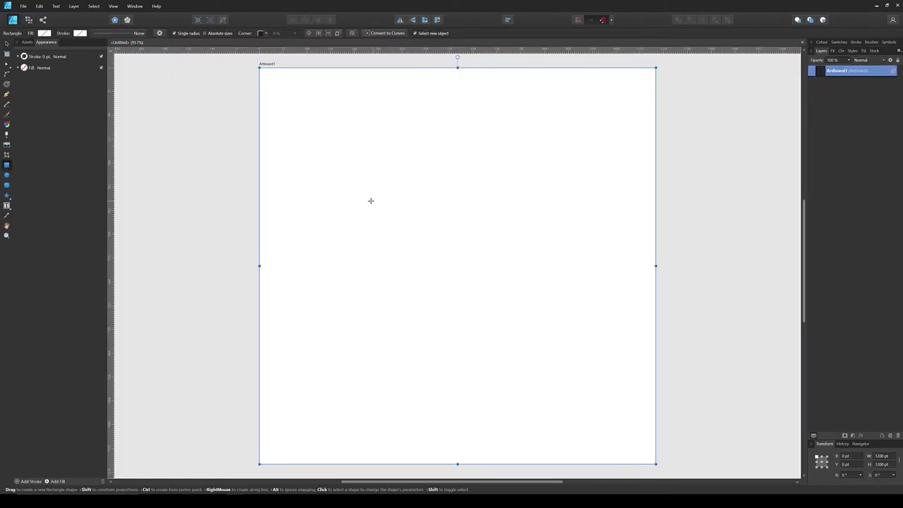
left_click_drag(376, 210, 475, 308)
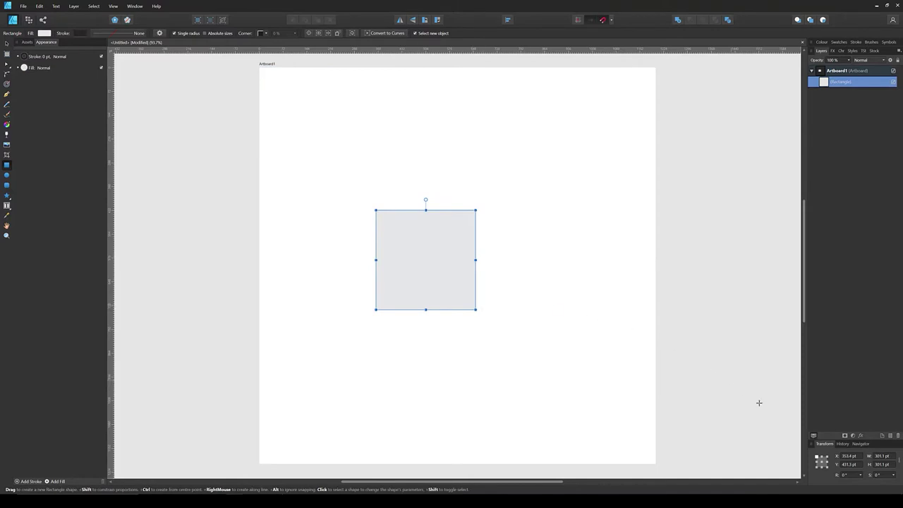
left_click(882, 456)
type("300")
key("Tab")
type("300")
key("Return")
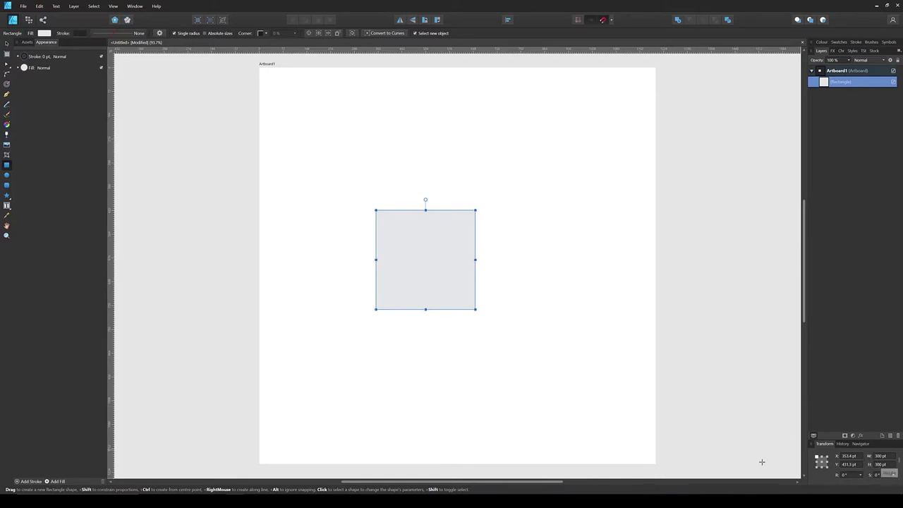
Centre the square horizontally and vertically on the artboard
left_click(7, 43)
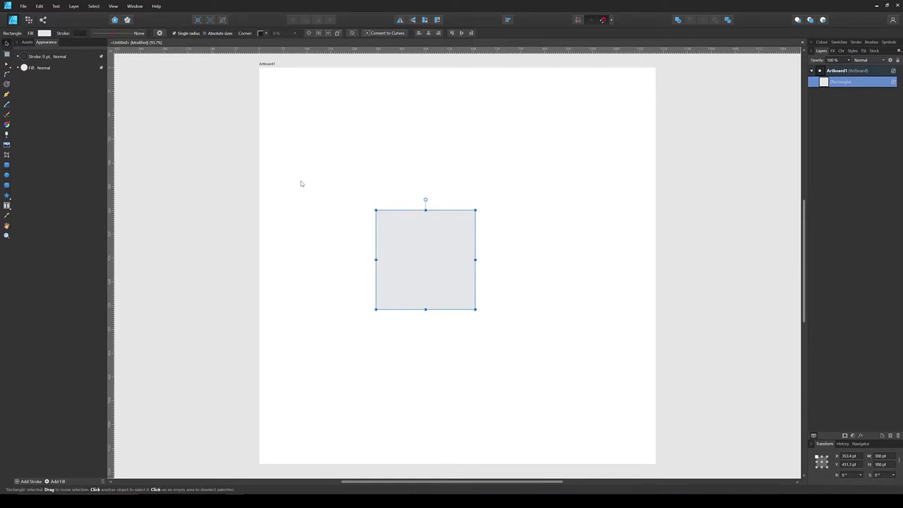
left_click(428, 33)
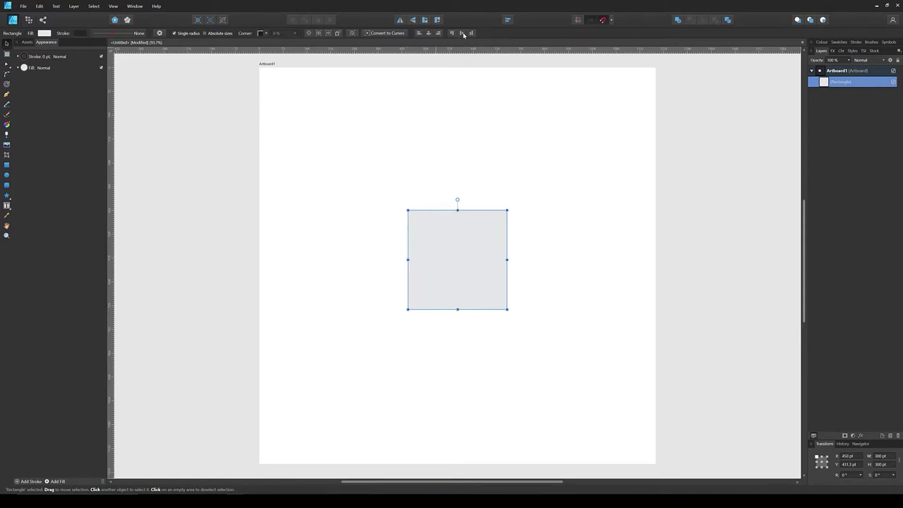
left_click(461, 34)
Remove the square's fill and set its stroke width to 2 pt
left_click(49, 34)
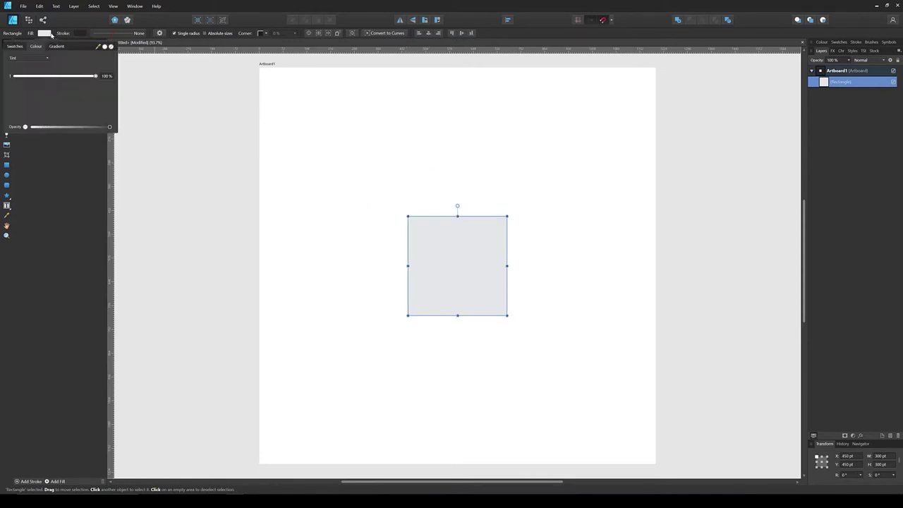
left_click(111, 47)
left_click(107, 33)
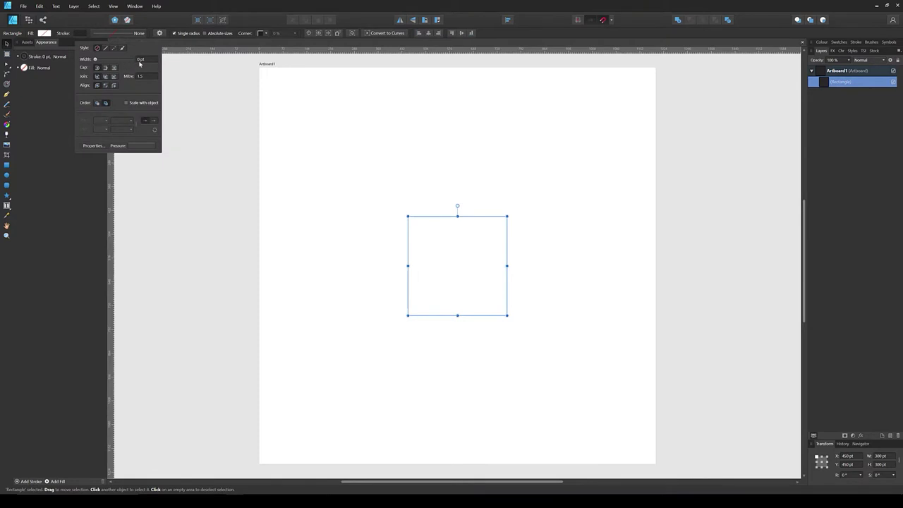
left_click(144, 59)
type("2")
key("Return")
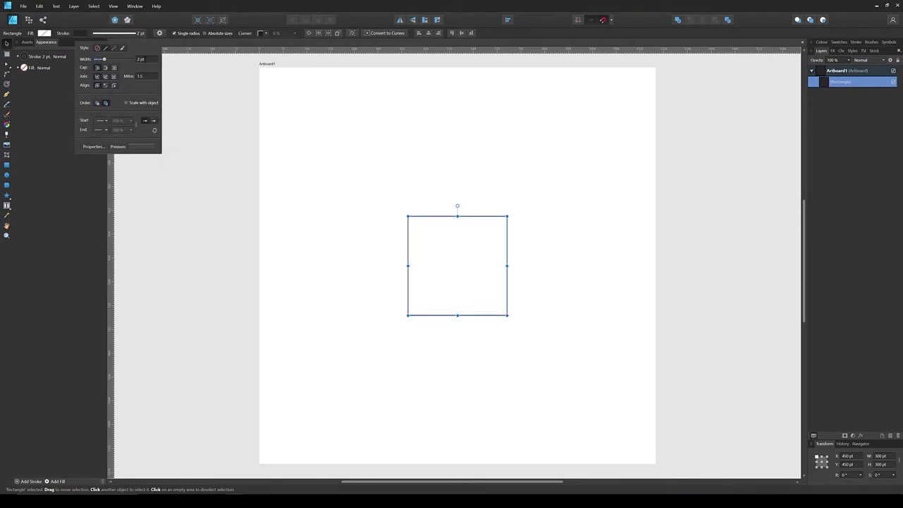
left_click(536, 243)
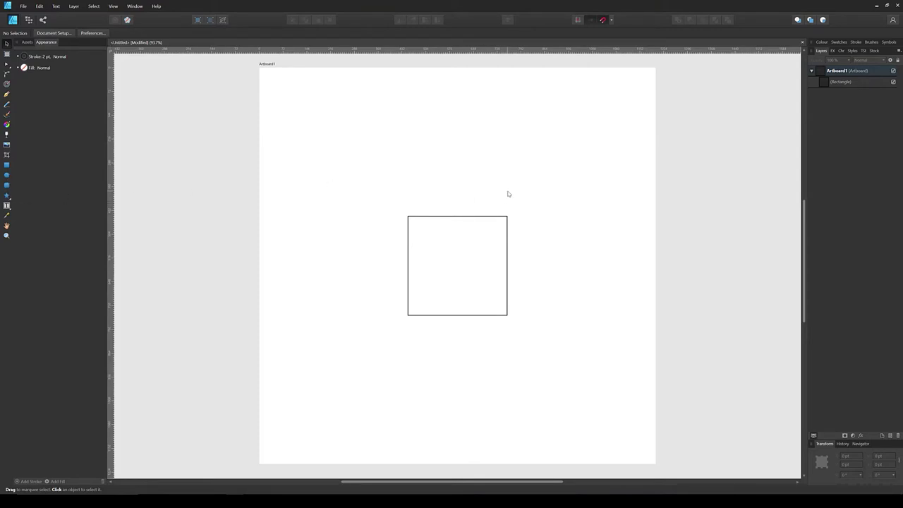
Create a symbol from the square and expand it in the layer list to show the rectangle inside
left_click_drag(508, 193, 393, 292)
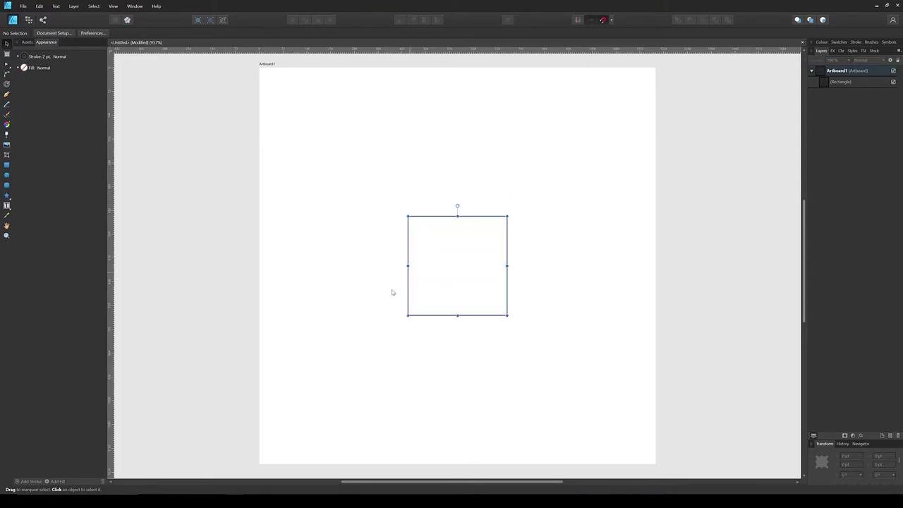
left_click(889, 42)
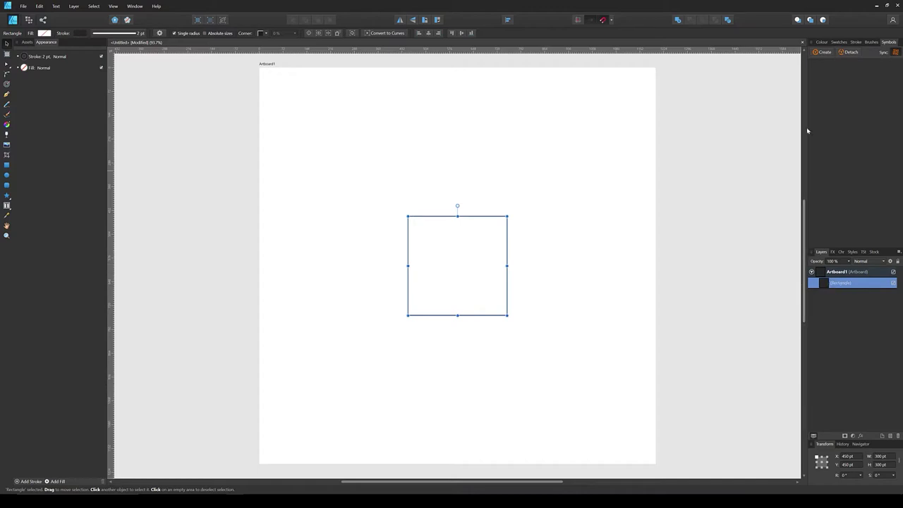
left_click(821, 53)
left_click(886, 44)
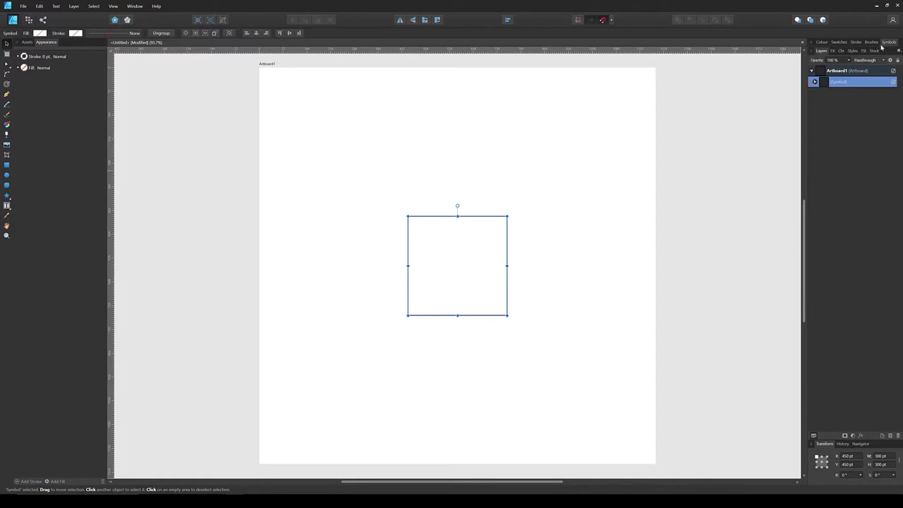
left_click(814, 82)
left_click(509, 178)
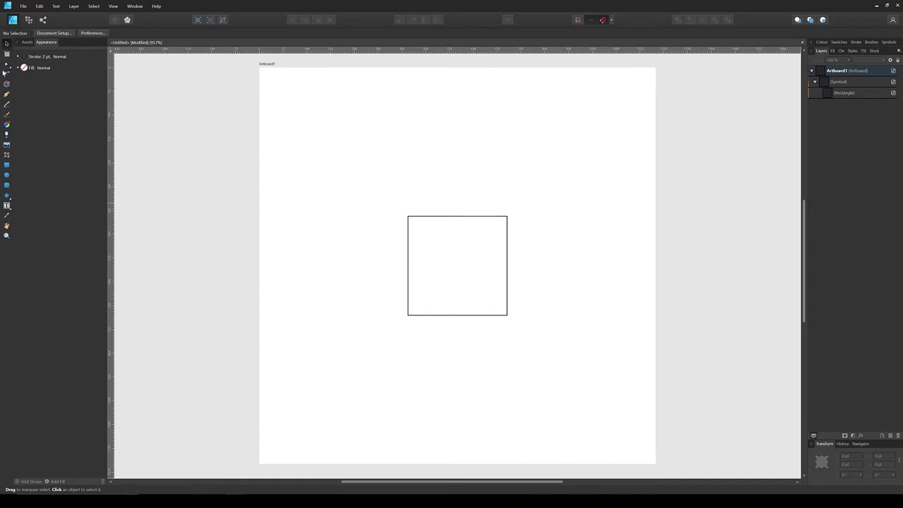
Add an artistic text letter R inside the square near its upper edge, enlarged to about 41 pt
left_click(7, 206)
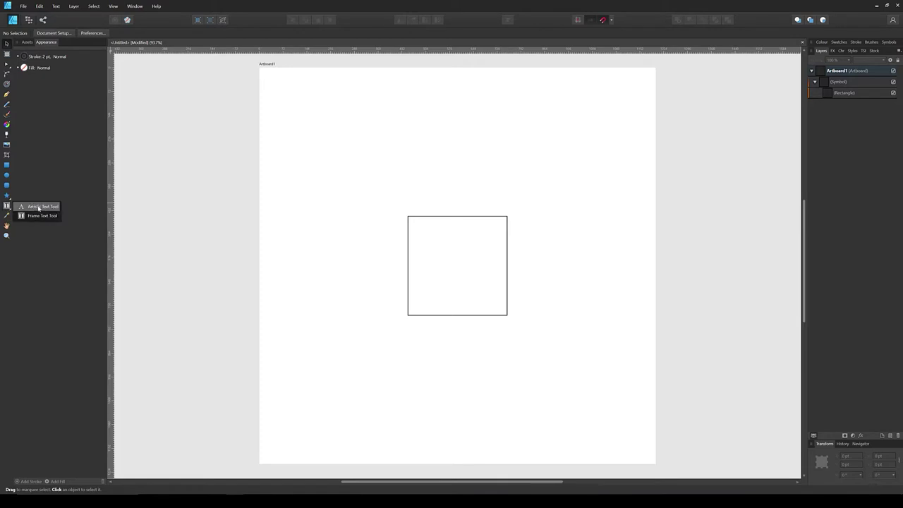
left_click(39, 207)
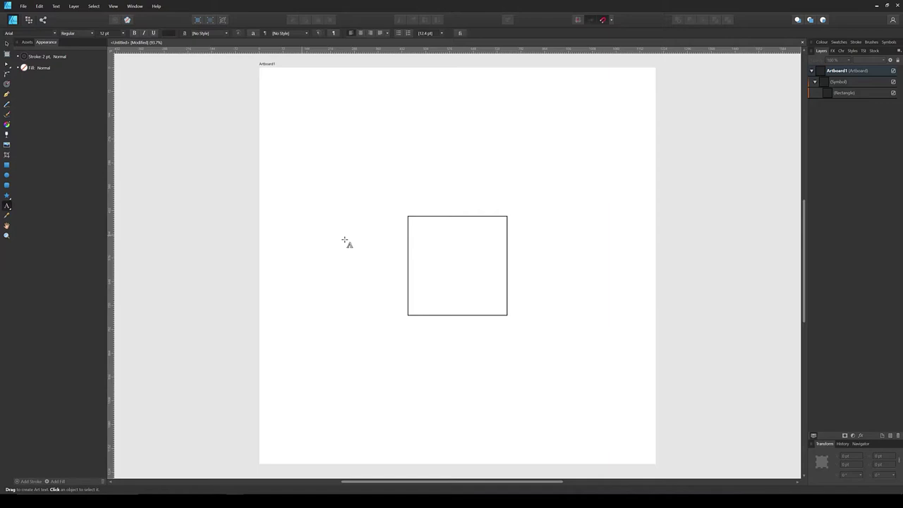
left_click(450, 226)
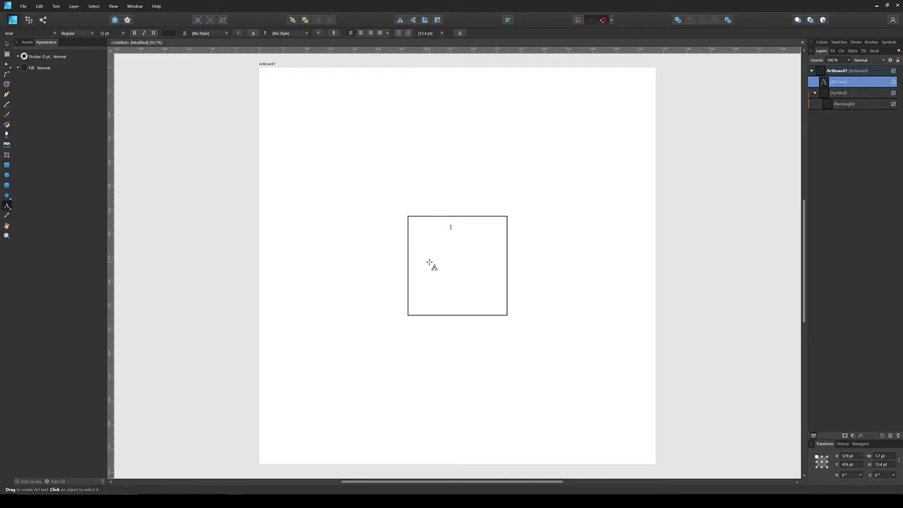
key("Escape")
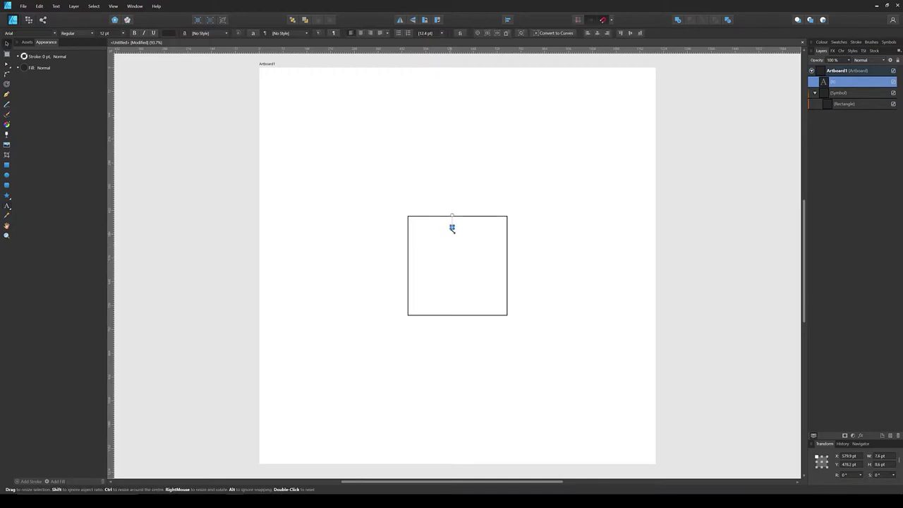
mouse_move(452, 228)
left_mouse_down()
mouse_move(465, 236)
mouse_move(459, 228)
left_mouse_up()
key("Escape")
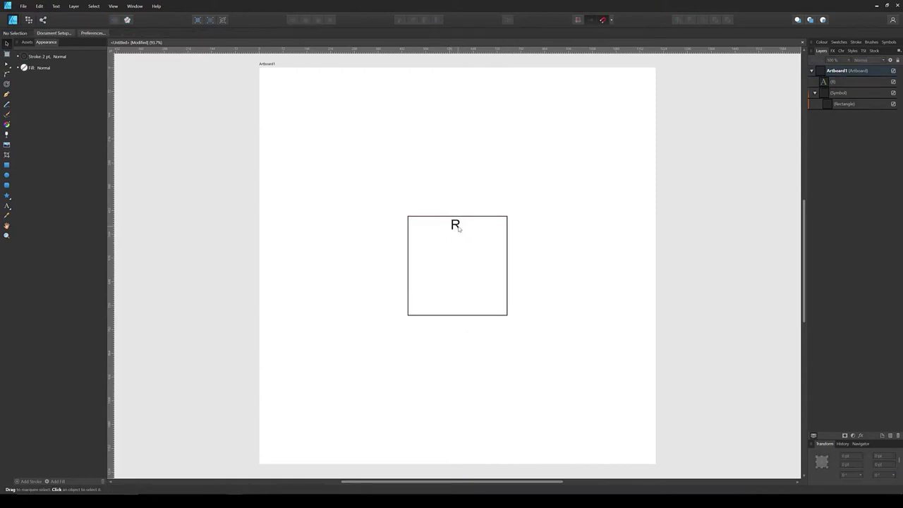
Duplicate the letter R to the inside of the square's left edge and change the copy to F
left_click(457, 226)
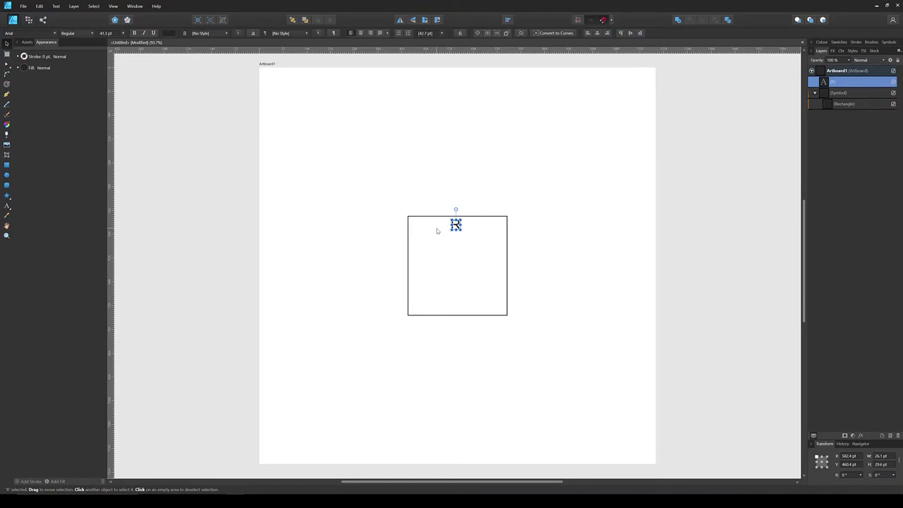
left_click_drag(458, 227, 416, 267)
double_click(418, 267)
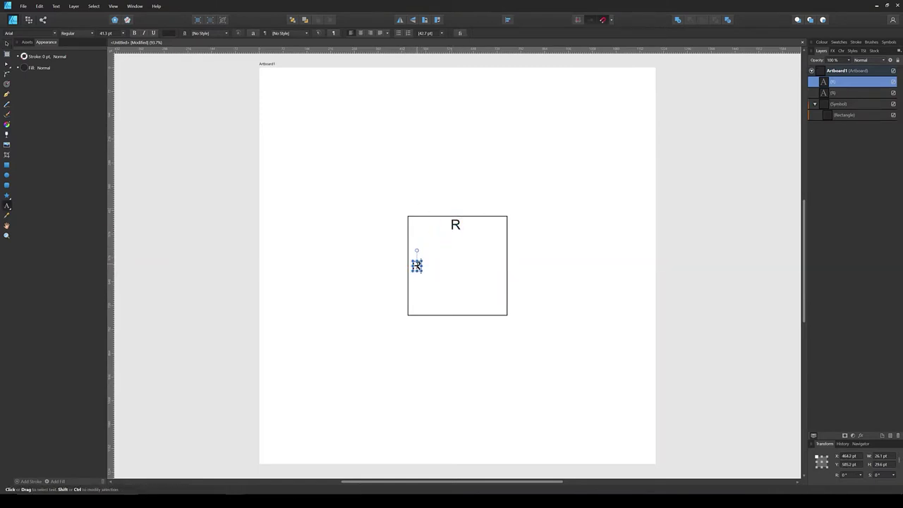
type("E")
key("Escape")
left_click(7, 43)
left_click(443, 299)
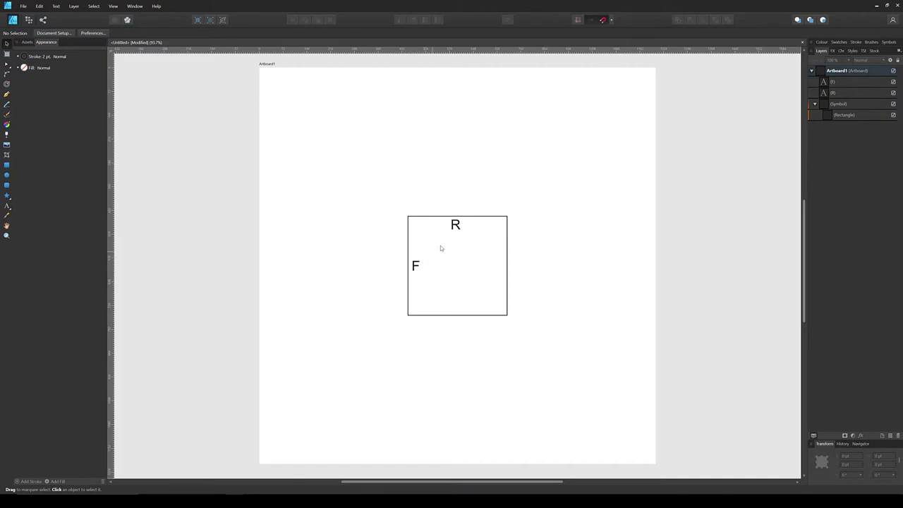
Duplicate the letter R into the empty space above the square and change the copy to A
left_click(455, 224)
left_click_drag(457, 202, 486, 160, "ctrl")
double_click(475, 158)
type("A")
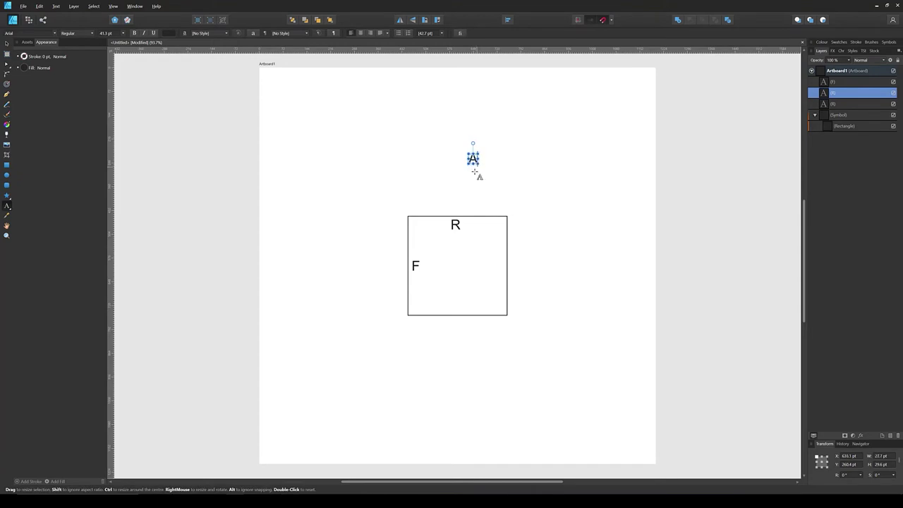
key("Escape")
key("v")
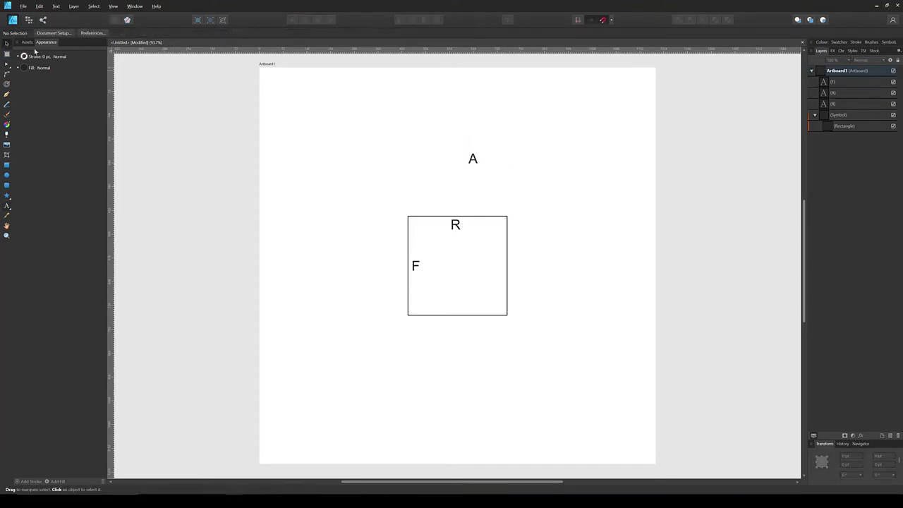
Replace the letter A above the square with E and select it
left_click_drag(473, 148, 479, 176)
left_click(495, 176)
left_click(475, 160)
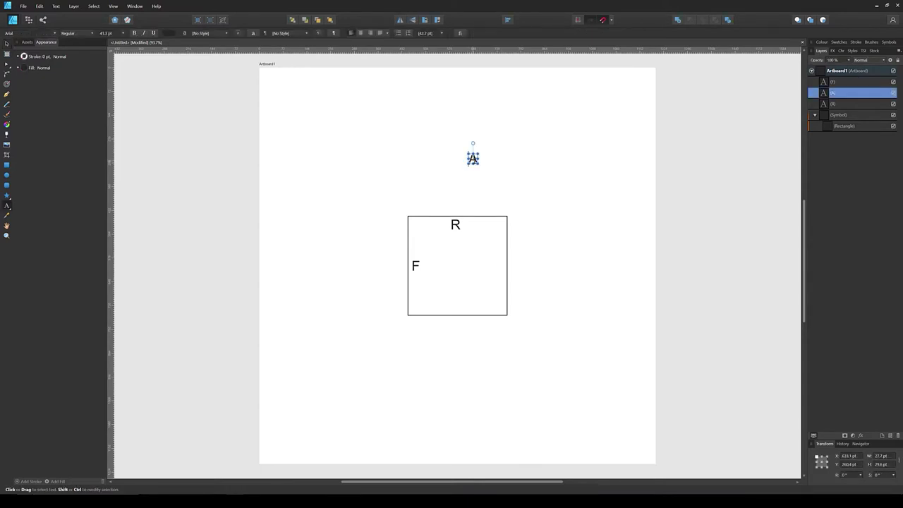
type("E")
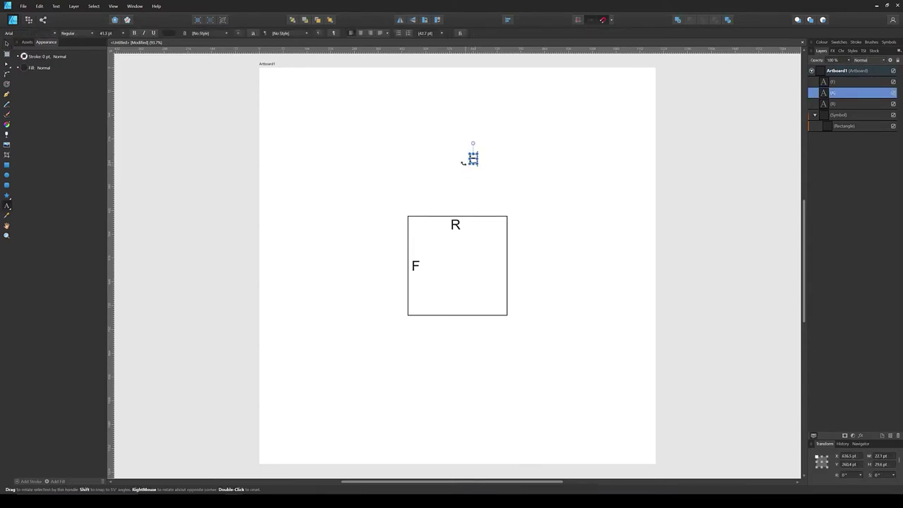
key("Escape")
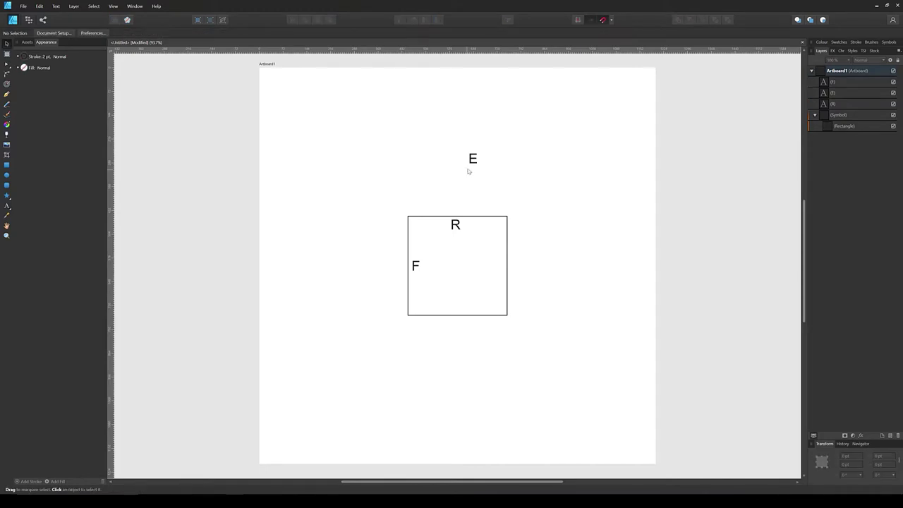
left_click_drag(461, 161, 489, 160)
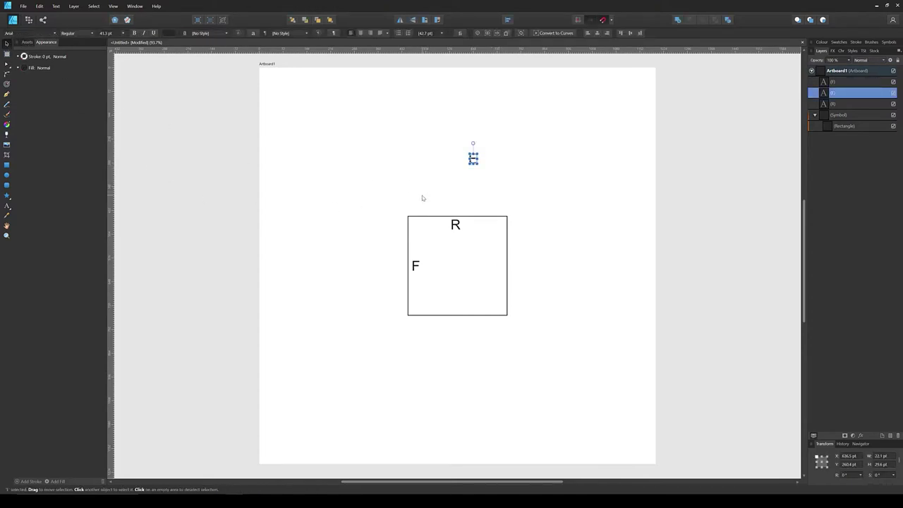
Undo the extra letter above the square, keeping only R and F
key("ctrl+z")
key("ctrl+z")
key("ctrl+z")
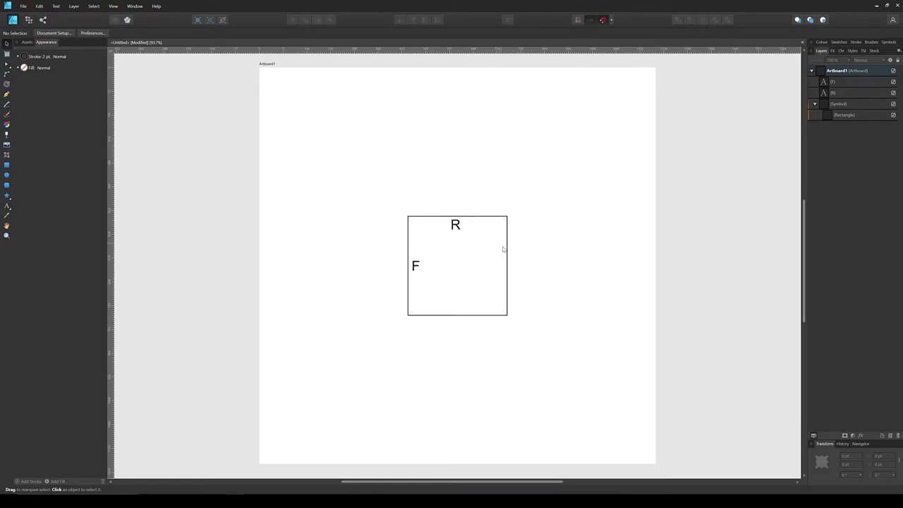
Try freehand Pencil curves at the square's upper edge and across its upper-right corner, and undo them
key("n")
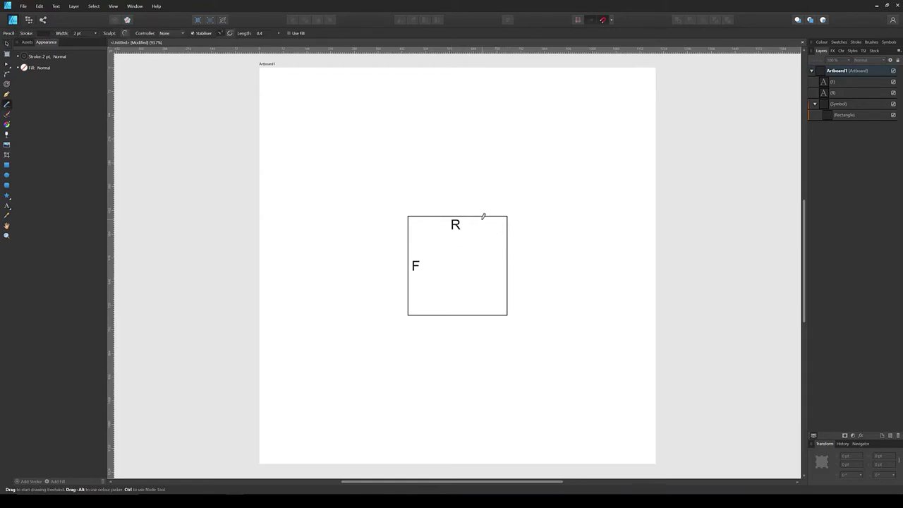
mouse_move(476, 214)
left_mouse_down()
mouse_move(458, 209)
mouse_move(484, 216)
mouse_move(478, 298)
left_mouse_up()
key("ctrl+z")
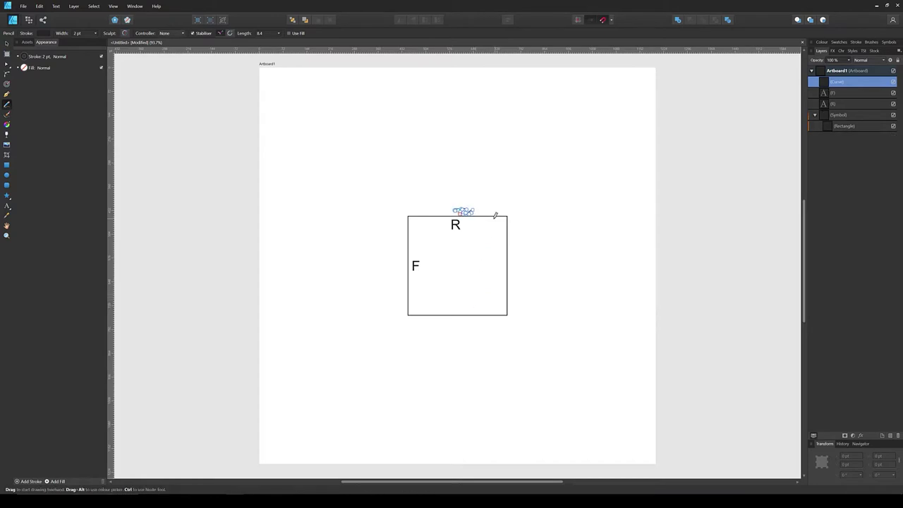
left_click_drag(489, 219, 501, 249)
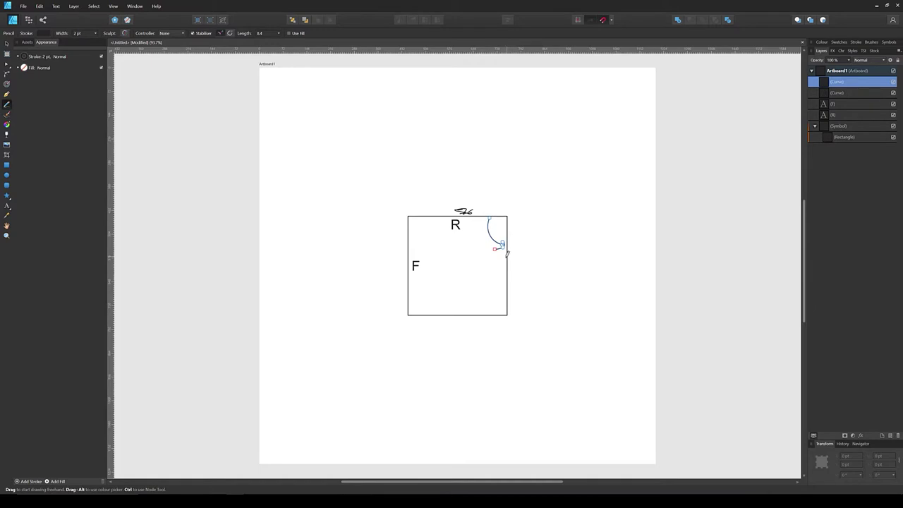
key("ctrl+z")
key("ctrl+z")
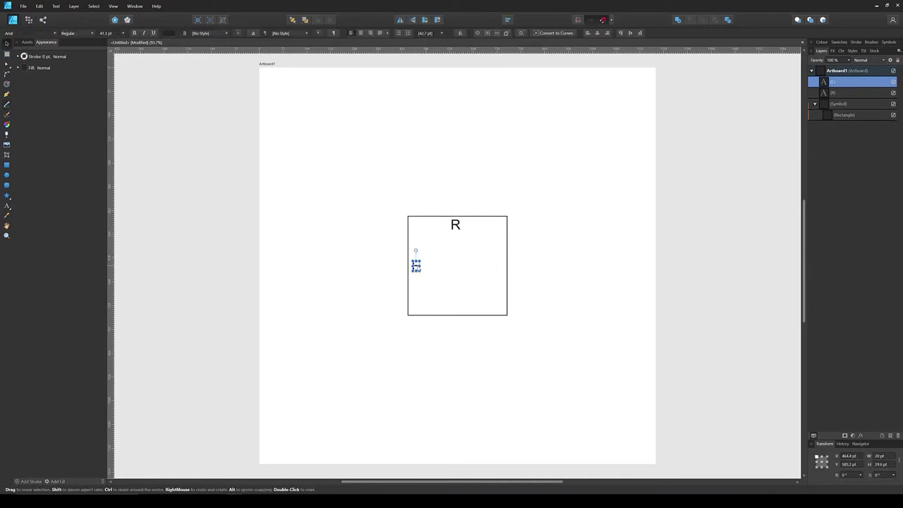
key("ctrl+z")
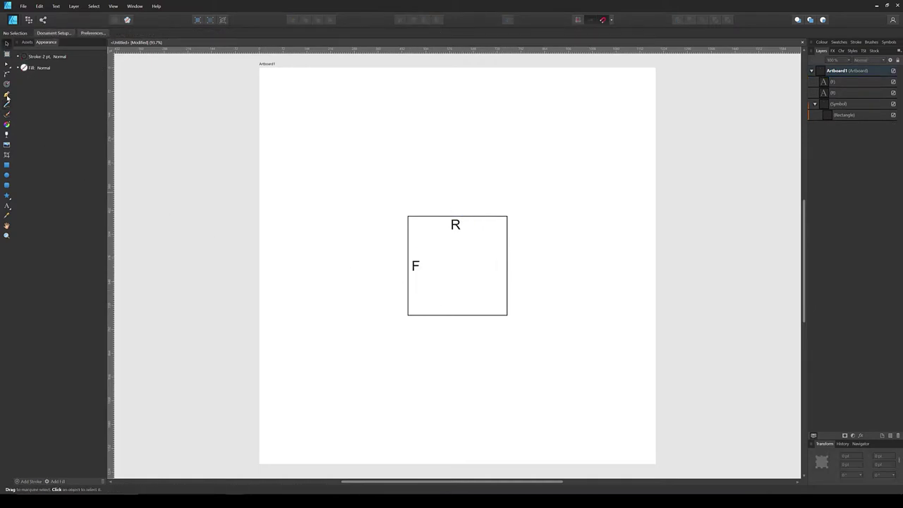
Try Pencil curves at the square's left edge and an arrow across its lower-left corner, and undo them
left_click(6, 104)
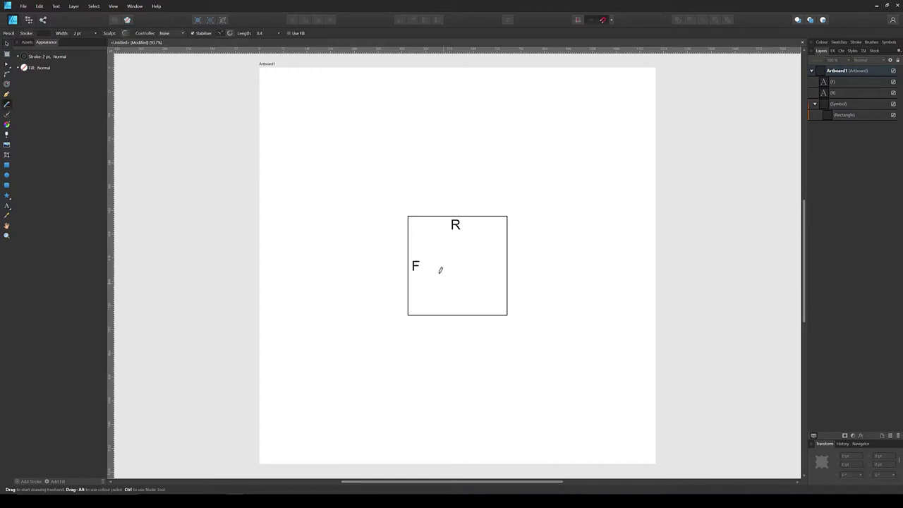
mouse_move(406, 249)
left_mouse_down()
mouse_move(396, 261)
mouse_move(409, 254)
mouse_move(497, 274)
mouse_move(479, 284)
left_mouse_up()
key("ctrl+z")
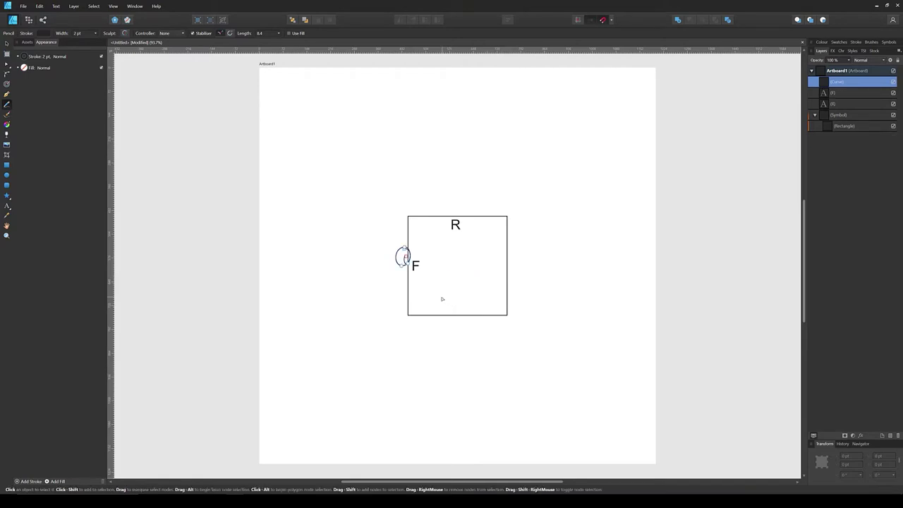
key("ctrl+z")
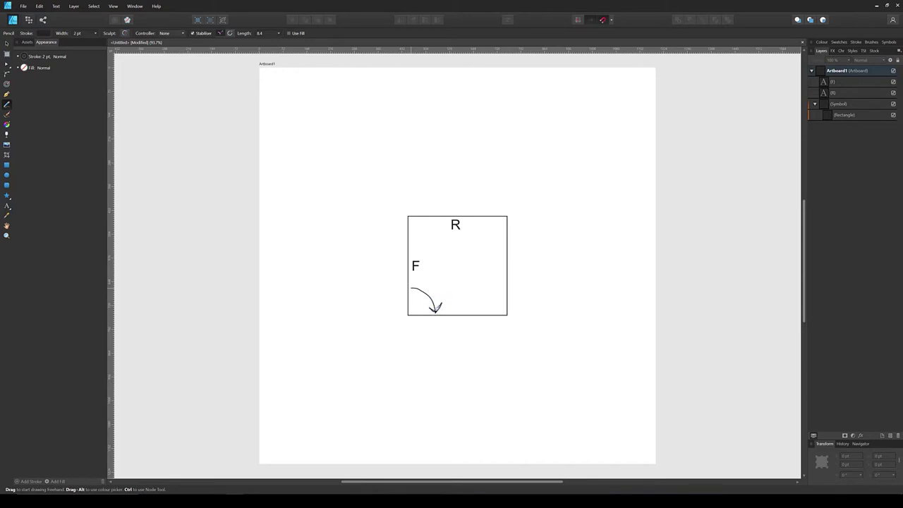
left_click_drag(435, 308, 436, 308)
key("ctrl+z")
key("v")
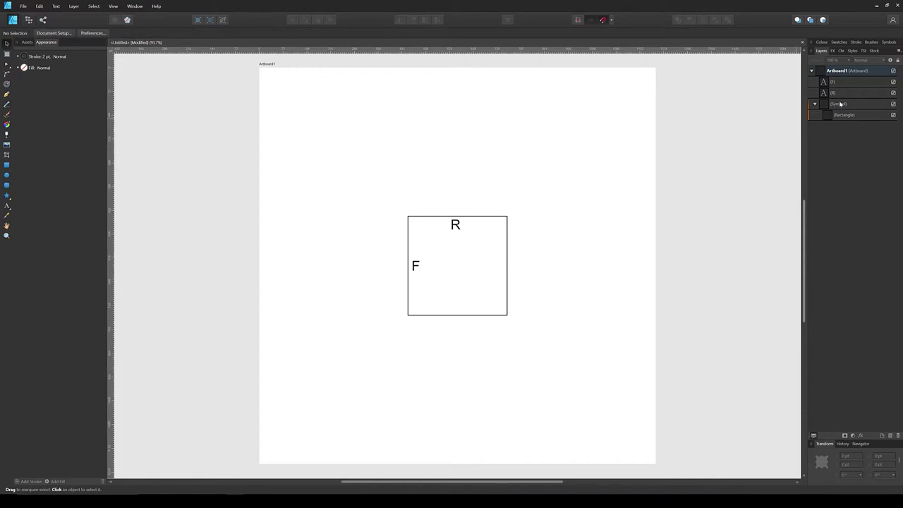
Nest the F and R text layers inside the square's symbol and collapse the symbol
left_click(836, 93)
left_click(833, 81, "shift")
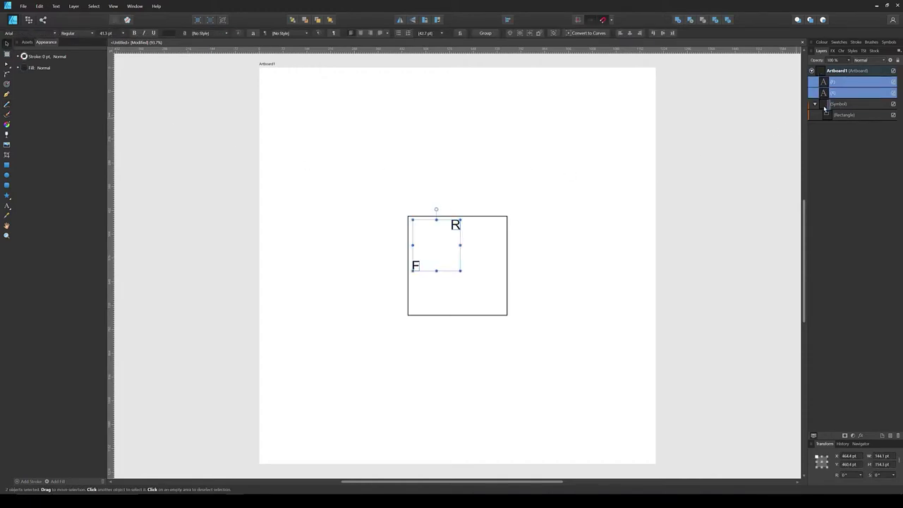
left_click_drag(823, 93, 811, 109)
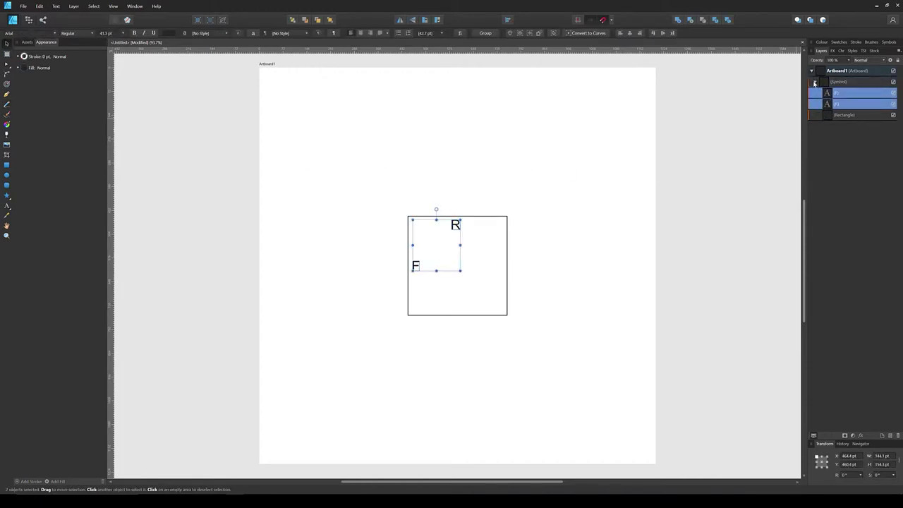
left_click(815, 83)
left_click(829, 82)
left_click(578, 245)
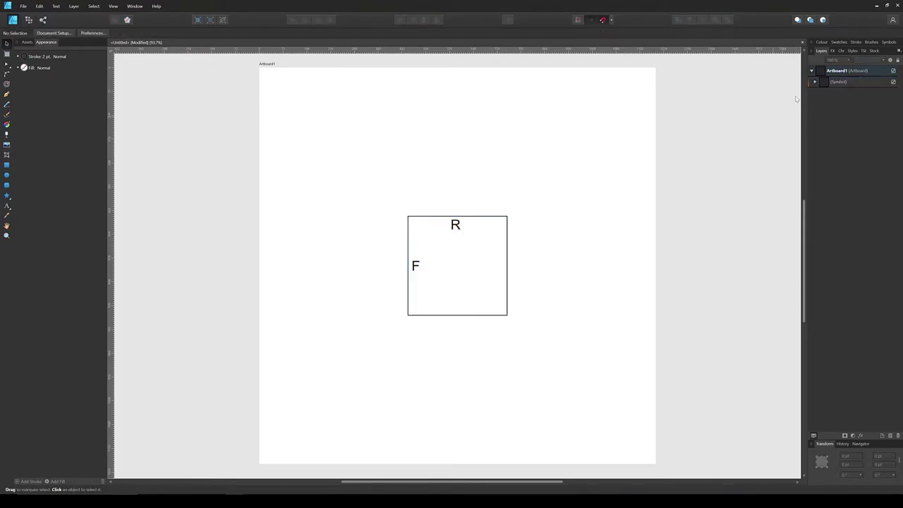
Duplicate the lettered square symbol in place
left_click(824, 83)
left_click_drag(527, 196, 463, 237)
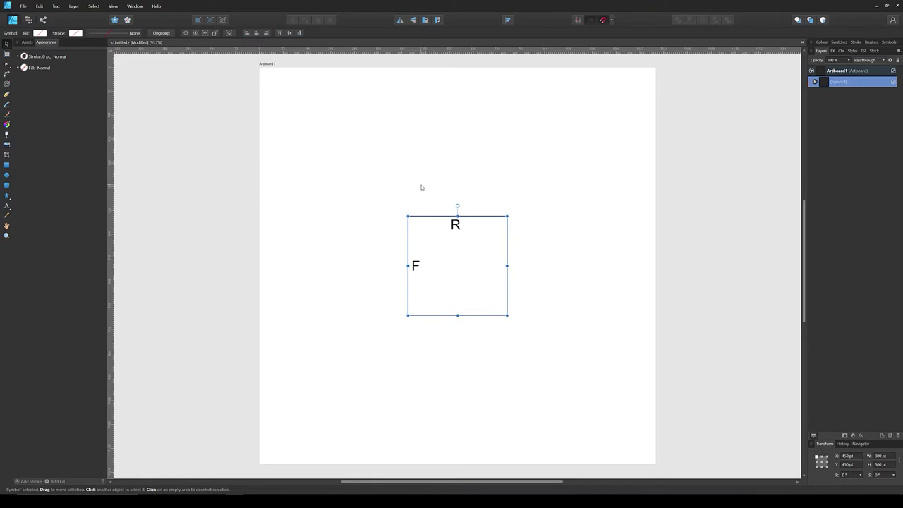
key("ctrl+j")
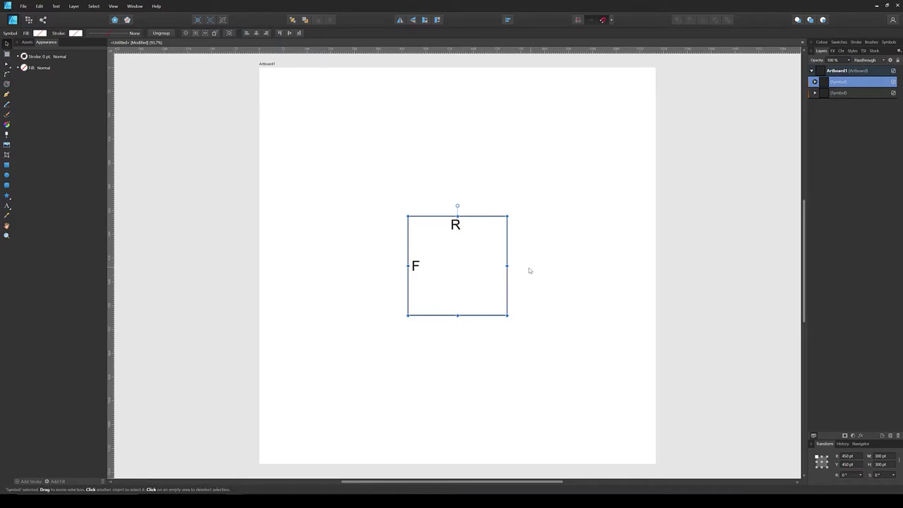
Add a separate letter R above the square and move it inside, beside the existing R
left_click(262, 136)
left_click(7, 206)
left_click(451, 202)
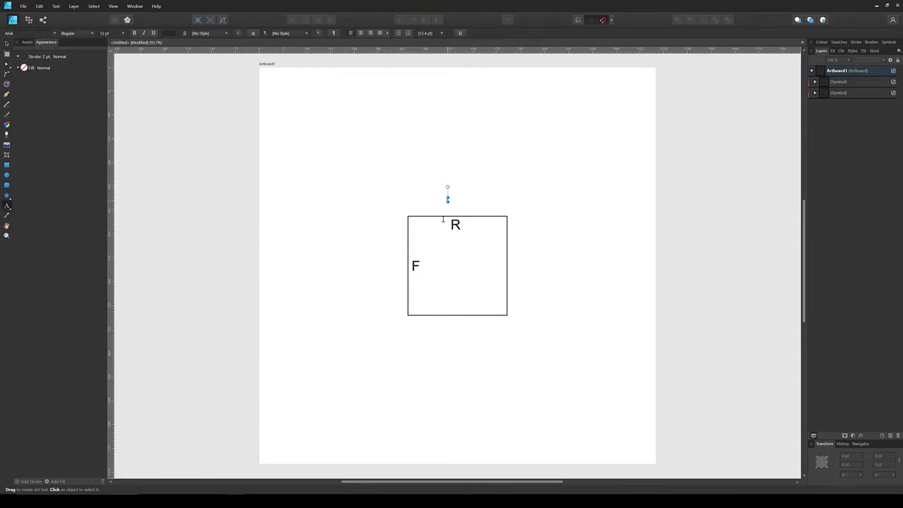
type("R")
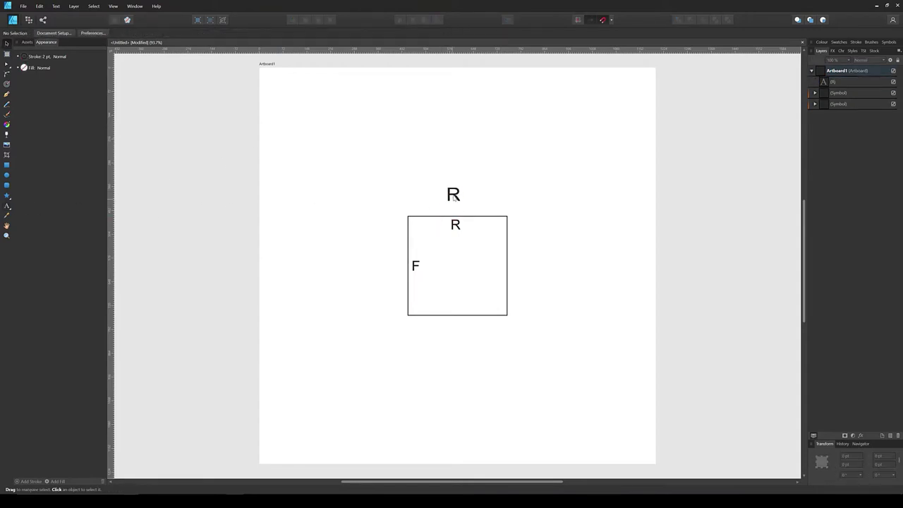
mouse_move(456, 197)
left_mouse_down()
mouse_move(456, 213)
mouse_move(530, 264)
mouse_move(538, 248)
mouse_move(485, 238)
mouse_move(472, 251)
mouse_move(478, 228)
left_mouse_up()
left_click(537, 275)
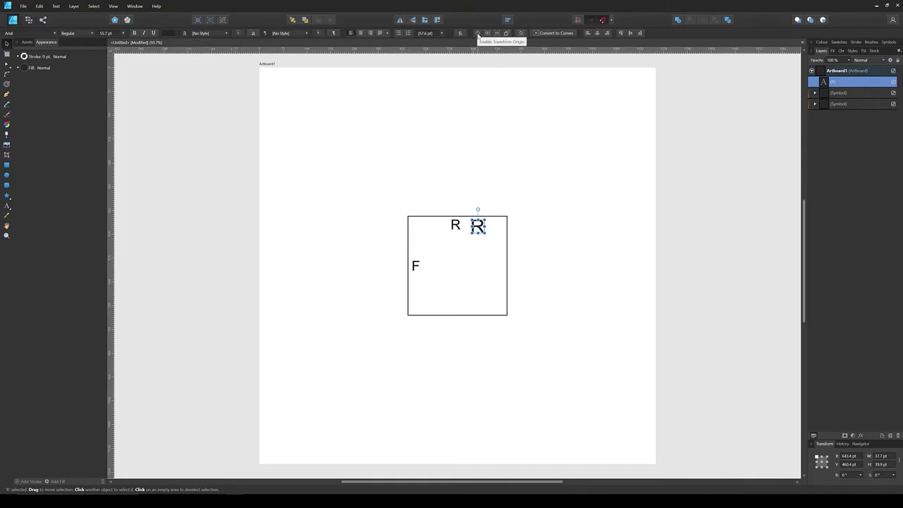
Place the extra R's transform origin on the square's upper-right corner and rotate the letter 90° counterclockwise around it
left_click(477, 33)
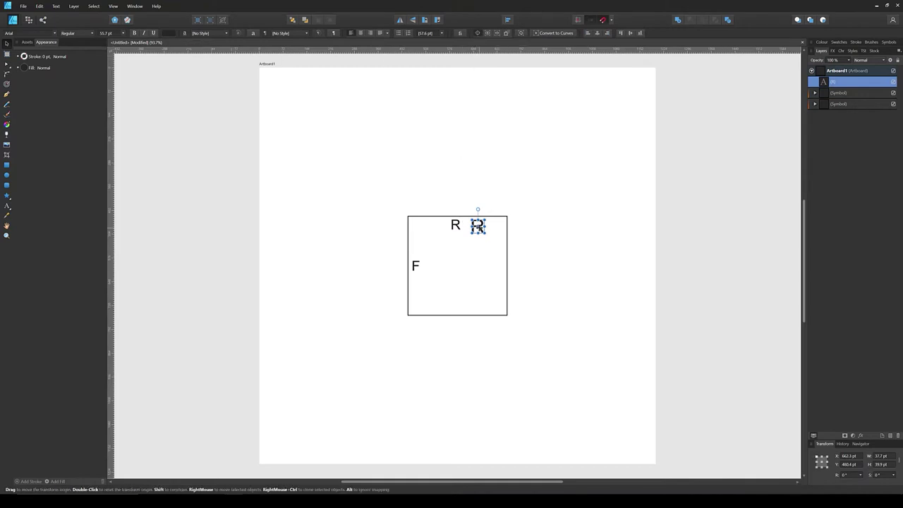
left_click_drag(478, 226, 506, 216)
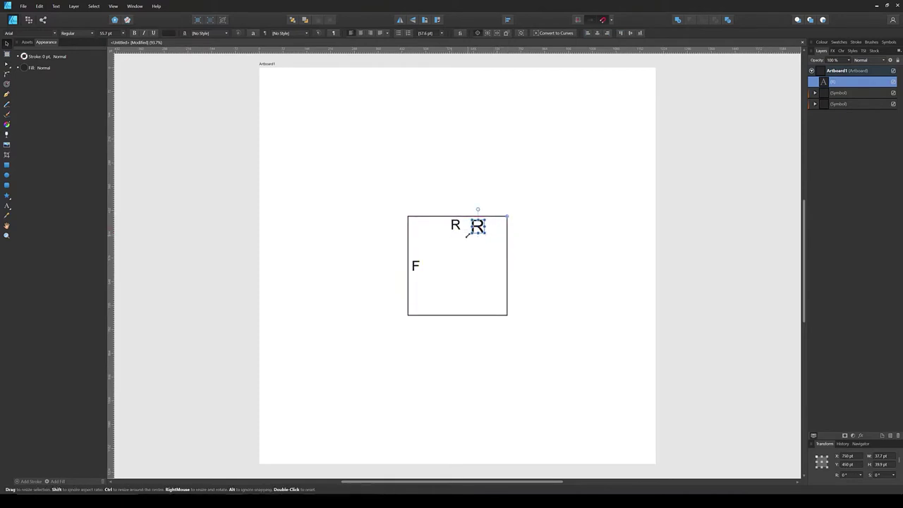
left_click_drag(466, 237, 541, 270)
Delete the rotated extra letter R beside the square
key("t")
left_click(542, 258)
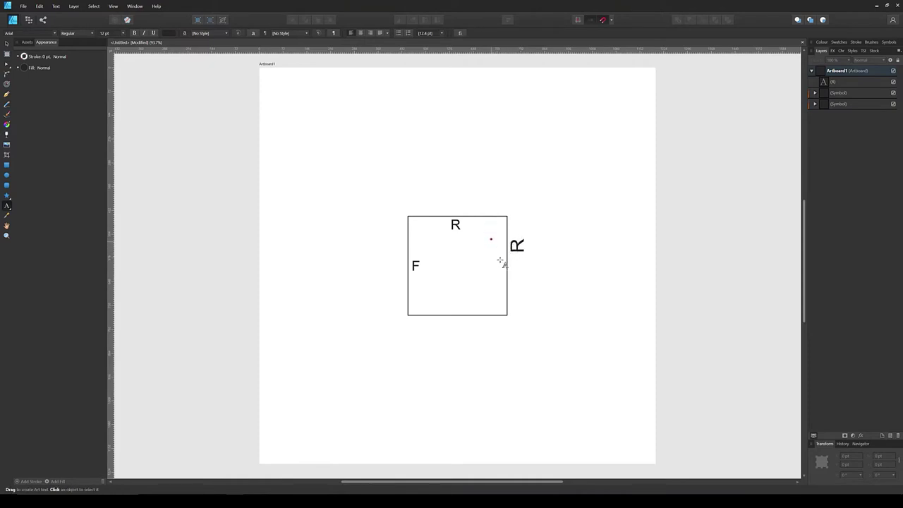
left_click(6, 43)
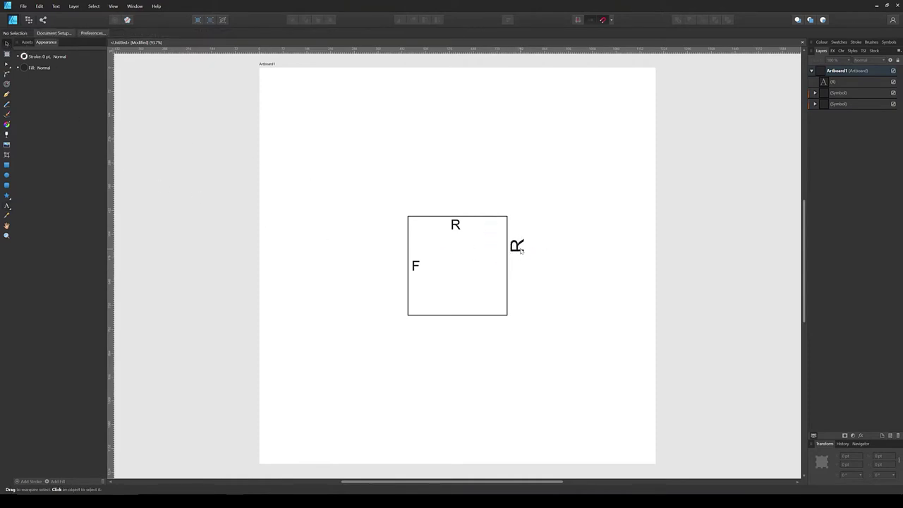
left_click(520, 248)
key("Delete")
Rotate the uppermost symbol copy 90° about a transform origin on its upper-right corner so it sits right of the original
left_click(833, 83)
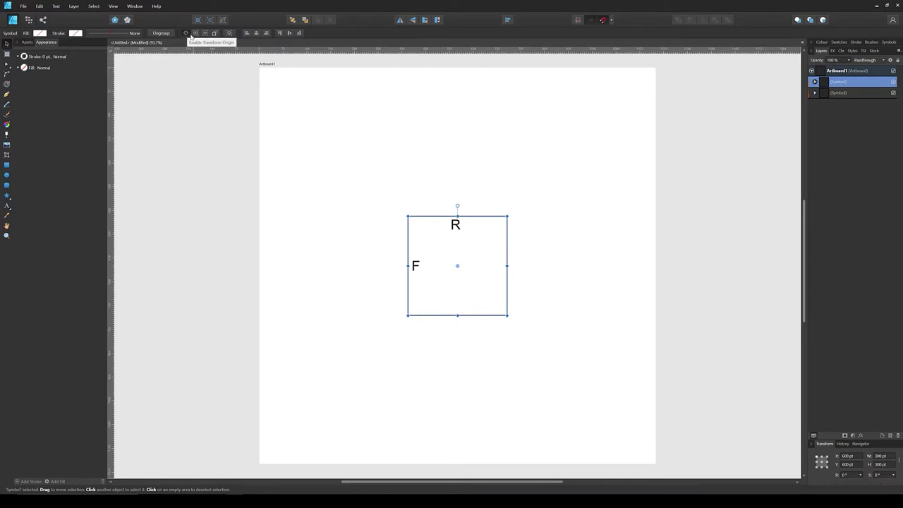
left_click(186, 34)
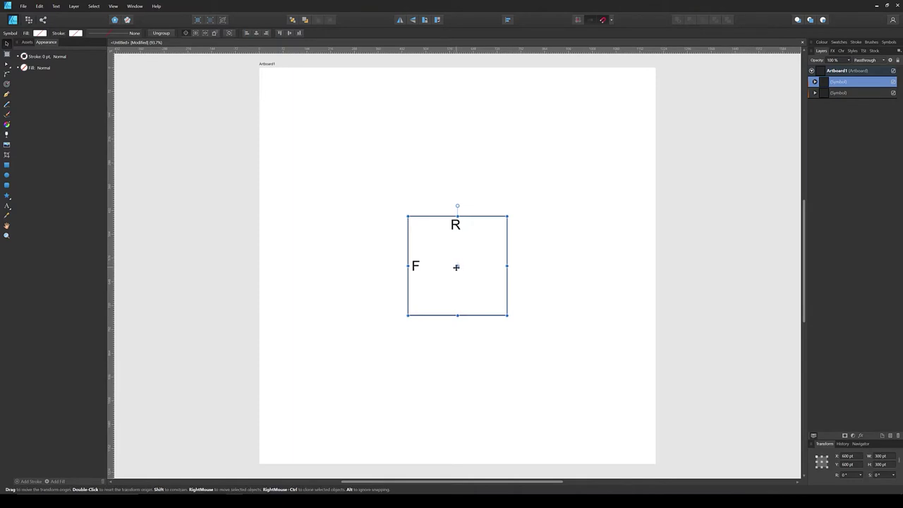
left_click_drag(456, 266, 506, 216)
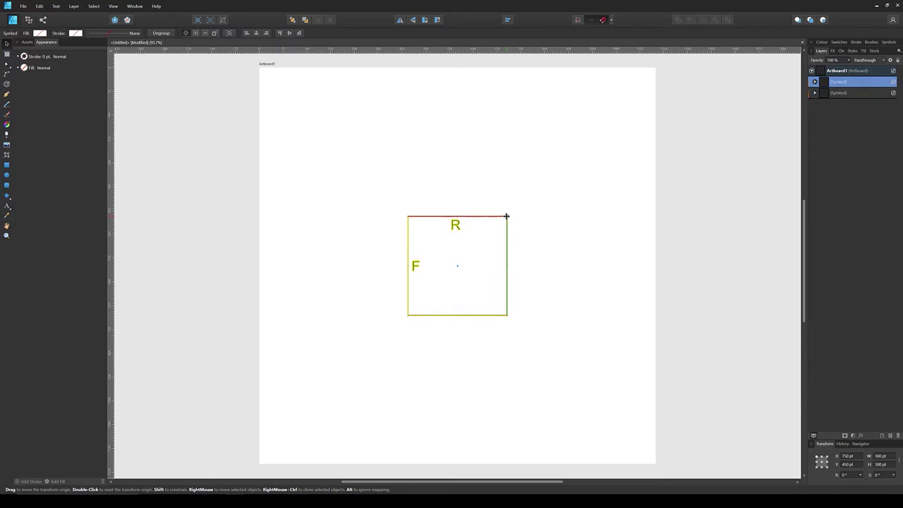
left_click_drag(507, 216, 507, 216)
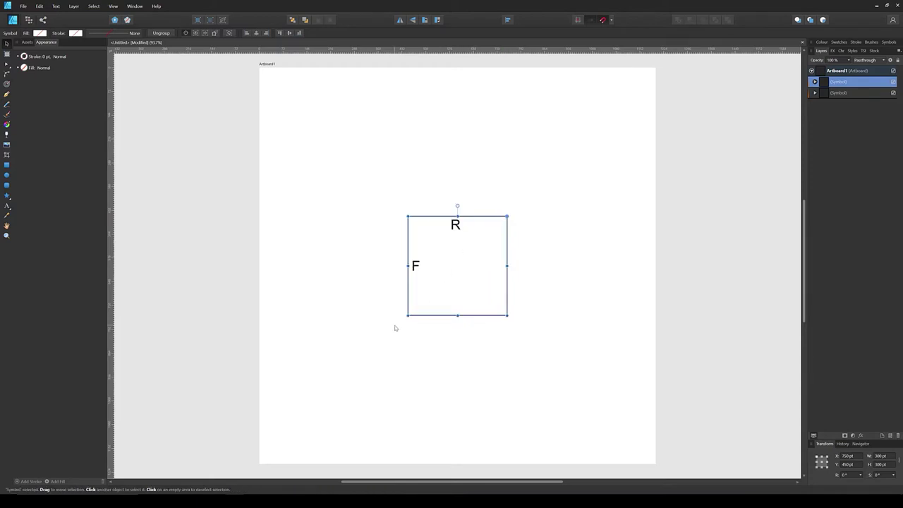
left_click_drag(403, 318, 624, 323)
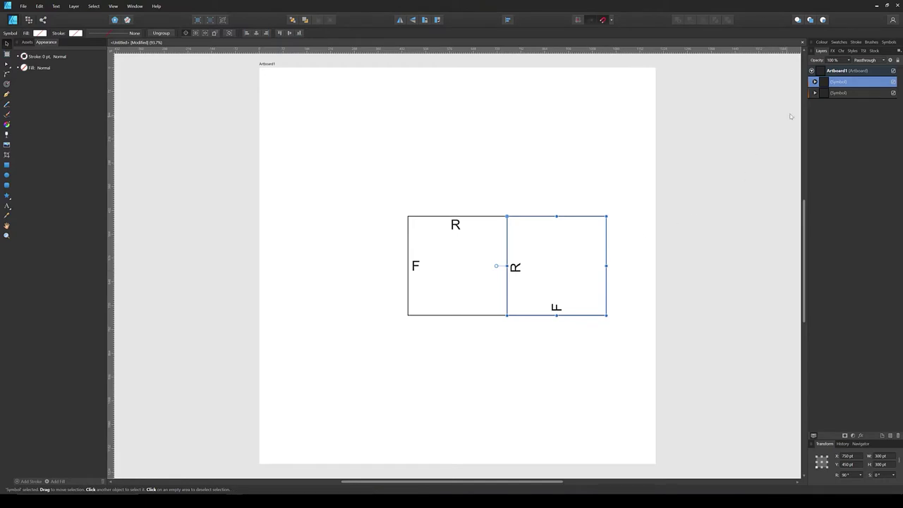
Duplicate the original symbol and rotate the copy -90° about its lower-left corner so it sits directly below the original
left_click(831, 95)
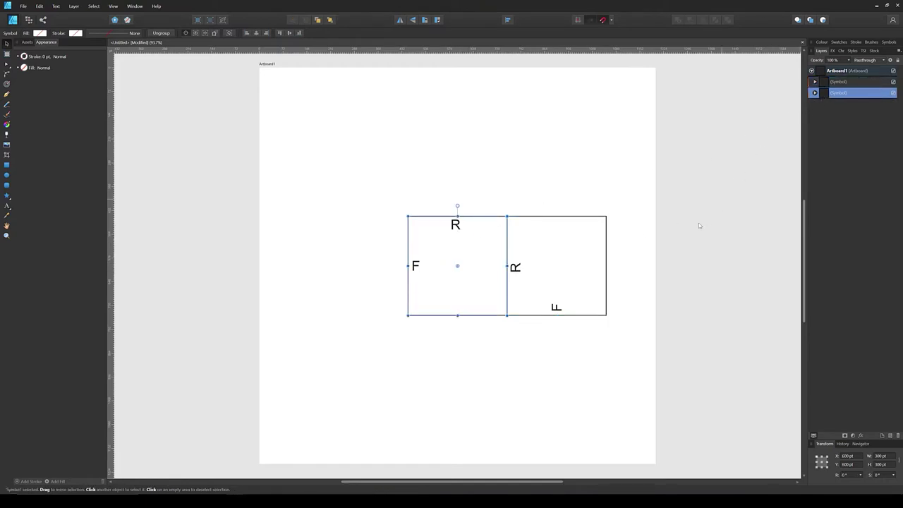
key("ctrl+j")
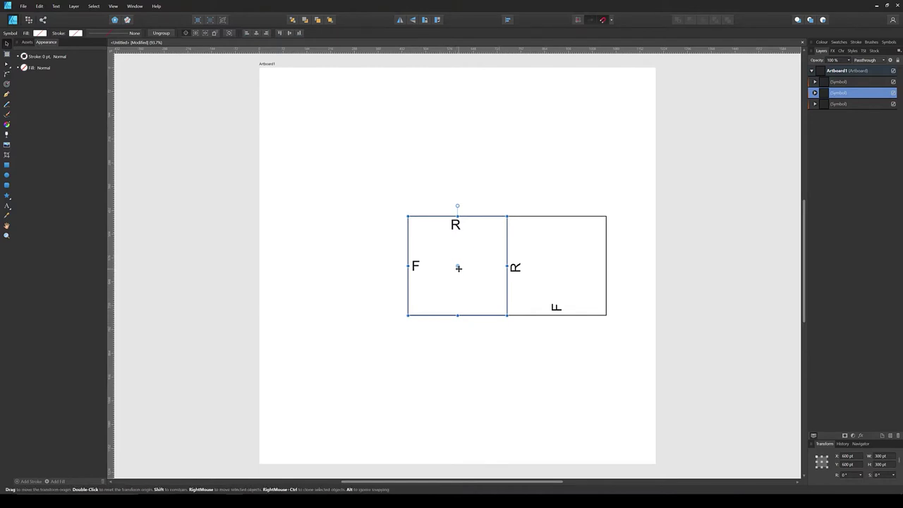
left_click_drag(455, 266, 407, 316)
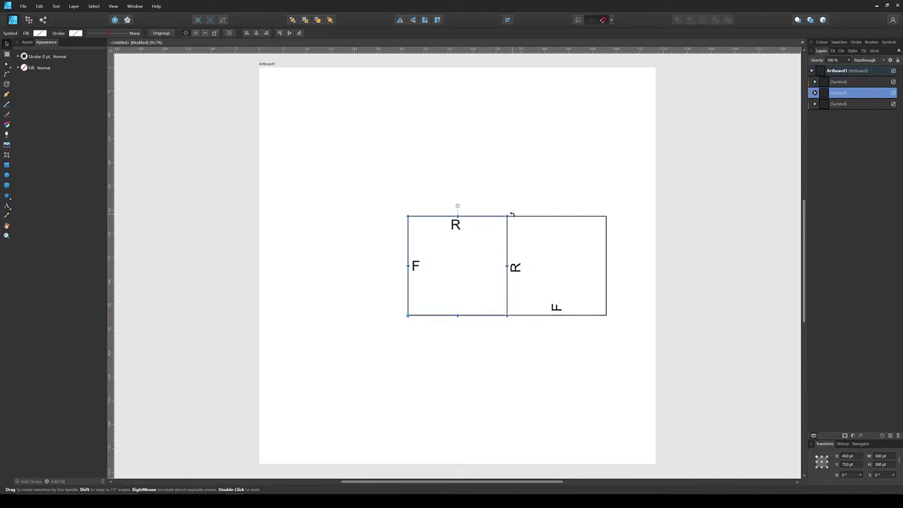
left_click_drag(512, 213, 506, 415)
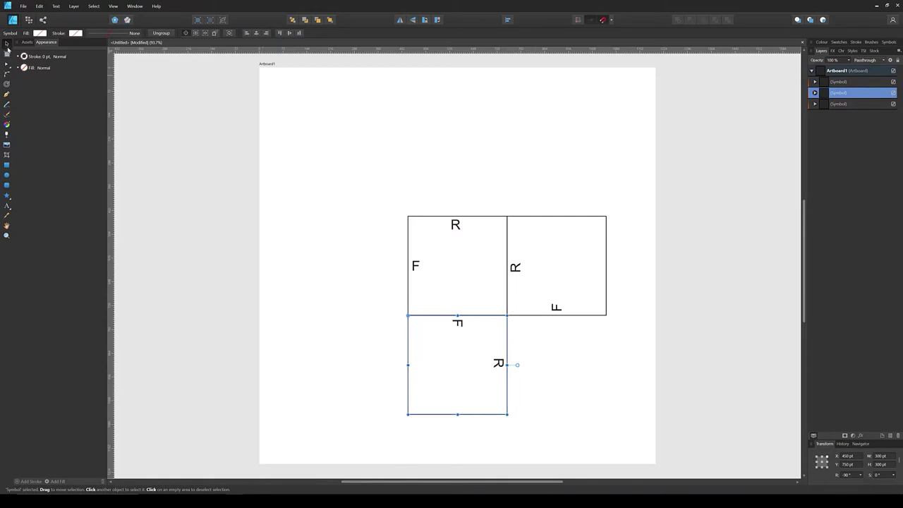
left_click(583, 371)
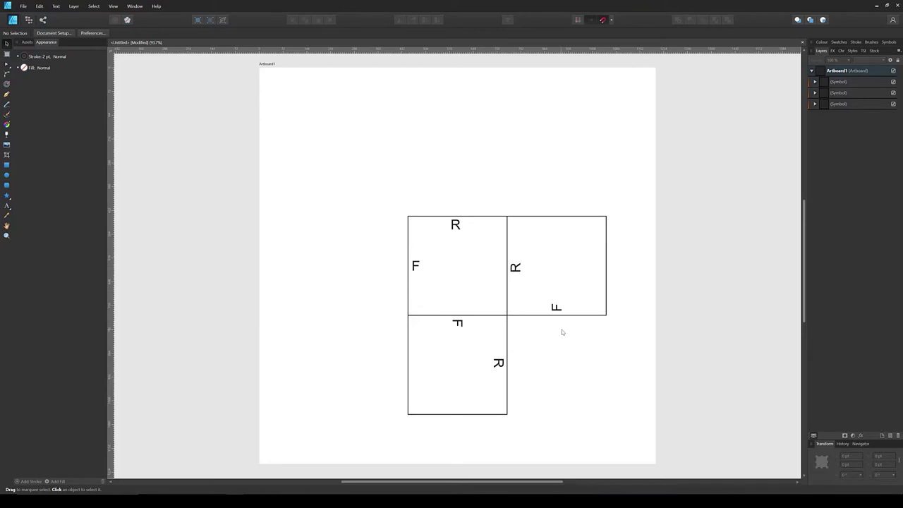
Duplicate the letter R inside the original symbol and move the copy to the middle of the square's right edge
left_click(815, 106)
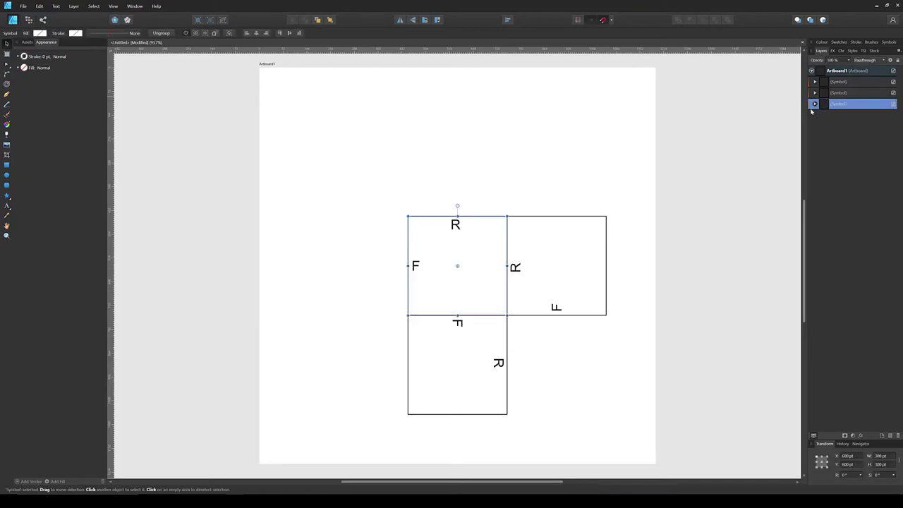
left_click(815, 105)
left_click(830, 129)
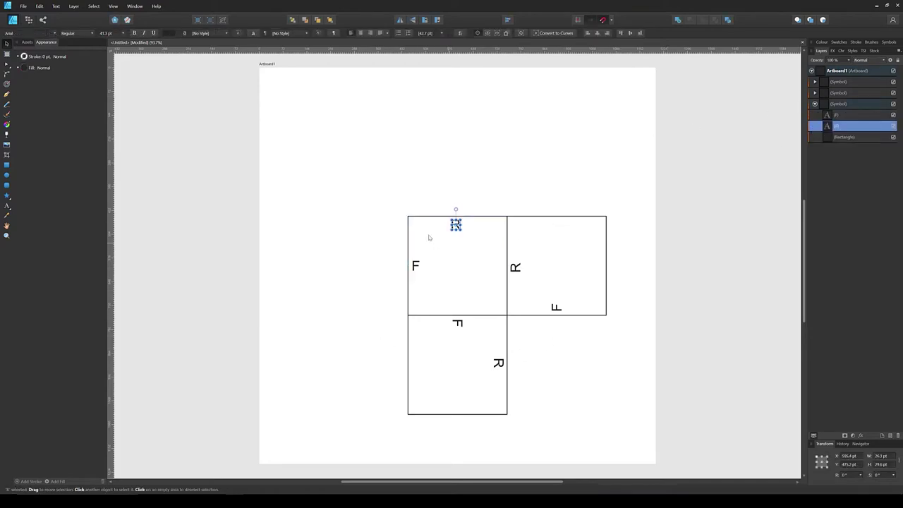
left_click(478, 34)
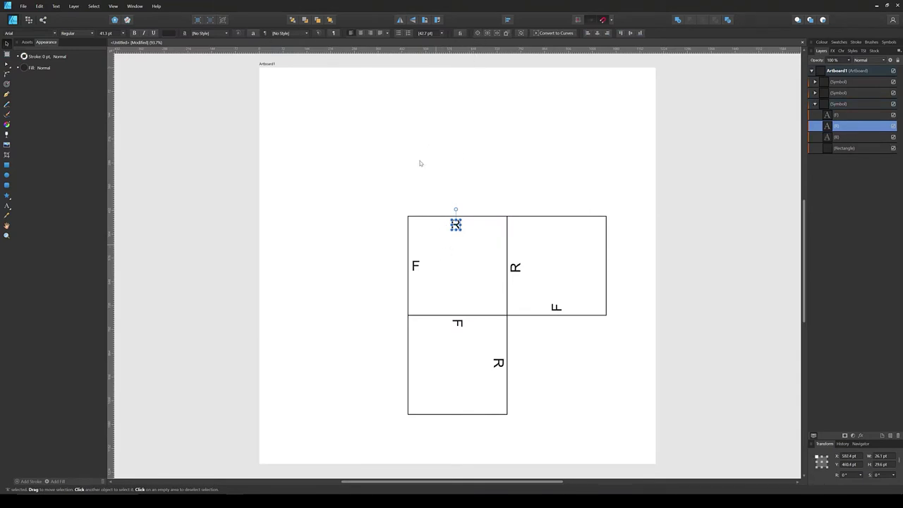
left_click_drag(456, 225, 498, 266)
Change the copied letter at the original square's right edge to Q
key("t")
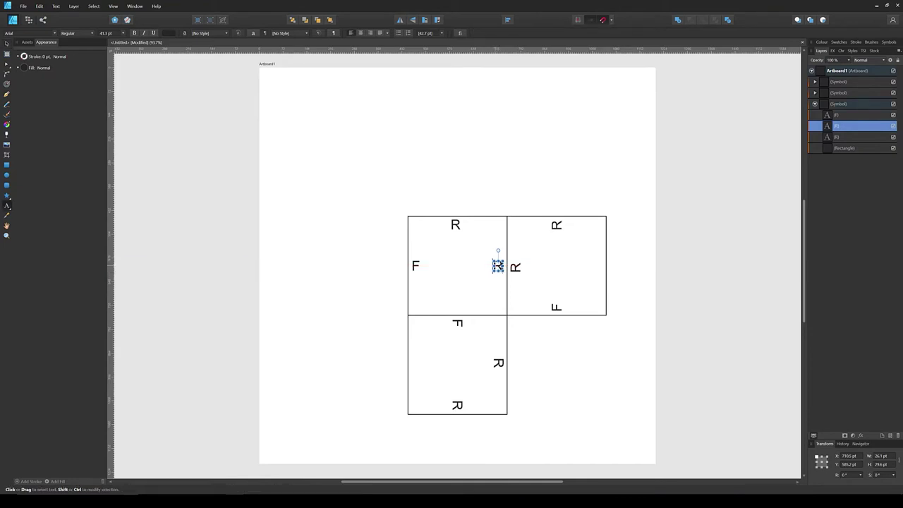
double_click(498, 265)
key("BackSpace")
type("Q")
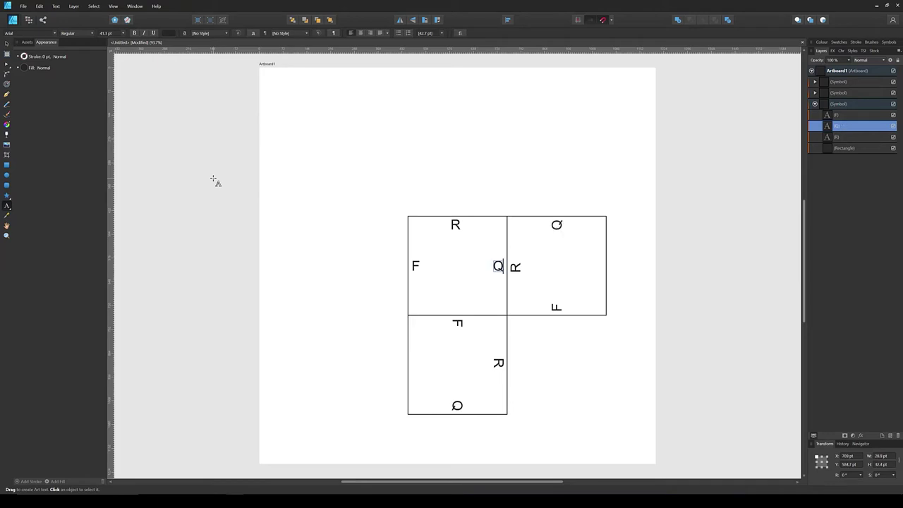
key("Escape")
left_click(7, 43)
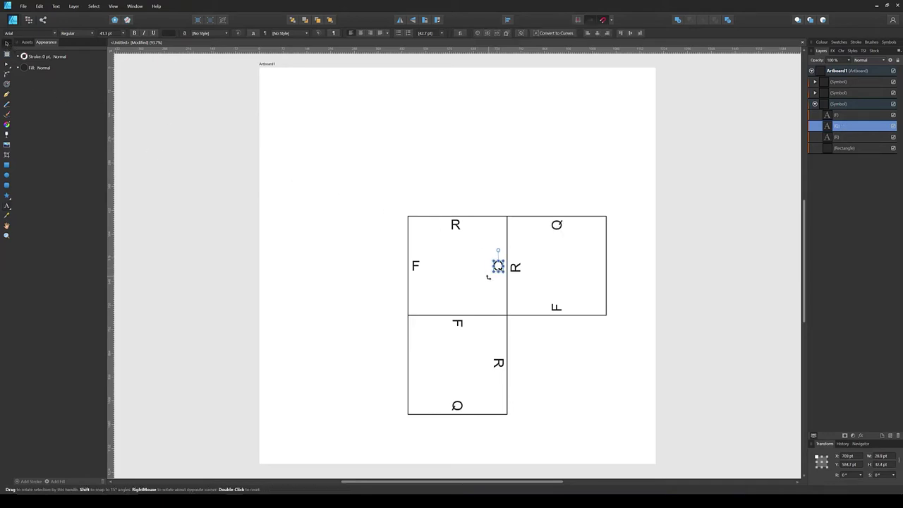
Duplicate the letter Q inside the original symbol and move the copy to the middle of the square's bottom edge
left_click(498, 277)
left_click_drag(502, 274, 499, 275)
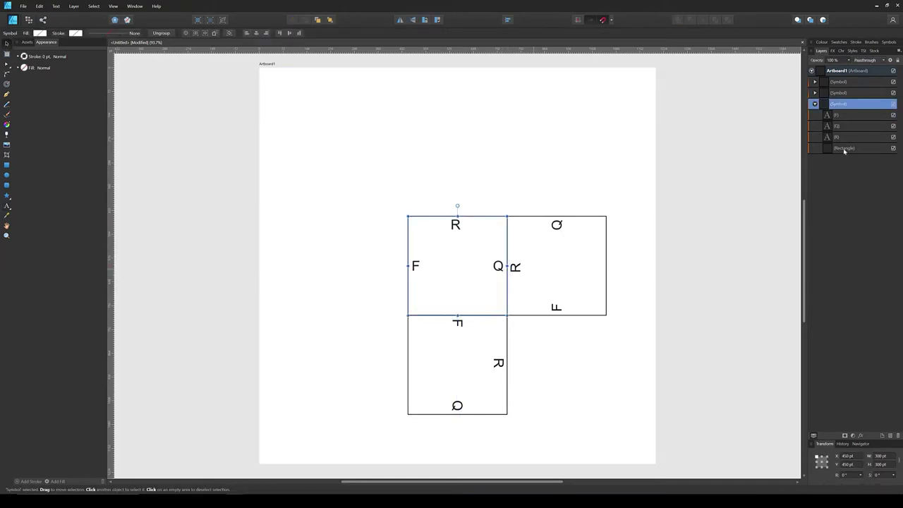
left_click(836, 128)
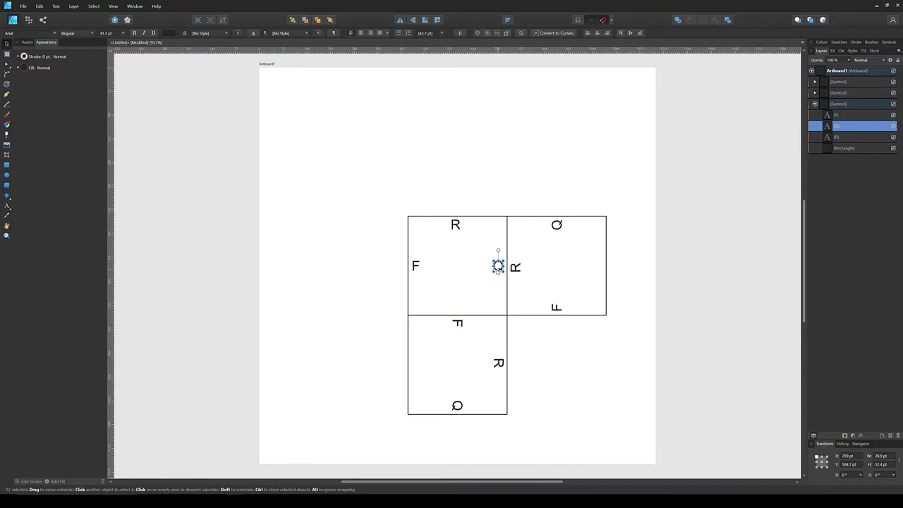
key("ctrl+j")
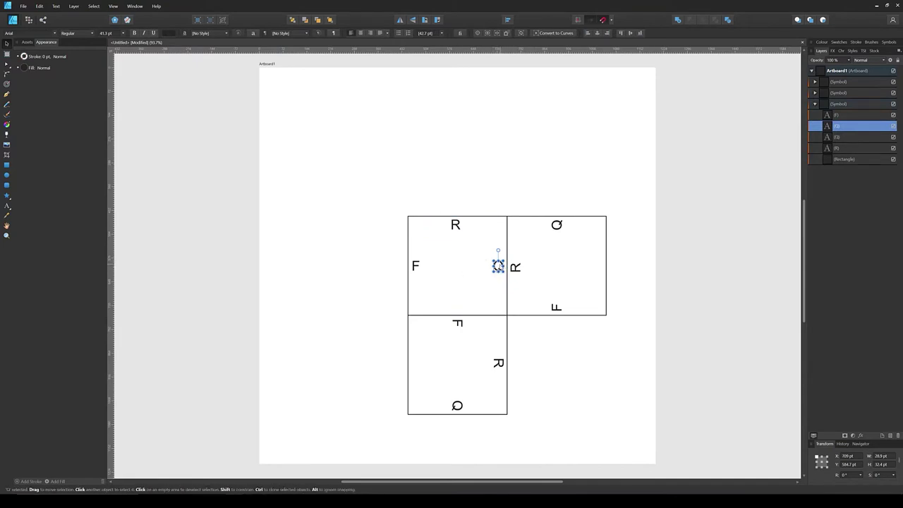
left_click_drag(498, 266, 457, 306)
Change the copied letter at the original square's bottom edge to G
key("t")
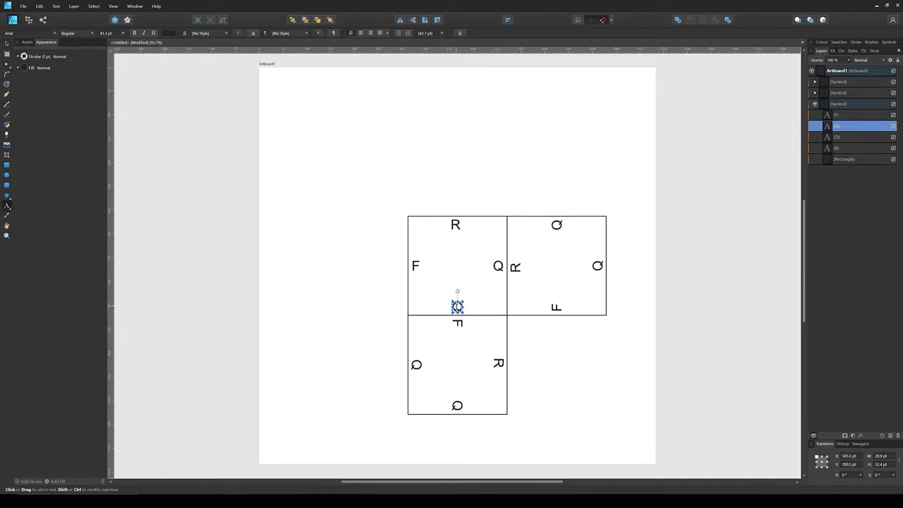
double_click(457, 306)
type("G")
key("Escape")
left_click(597, 359)
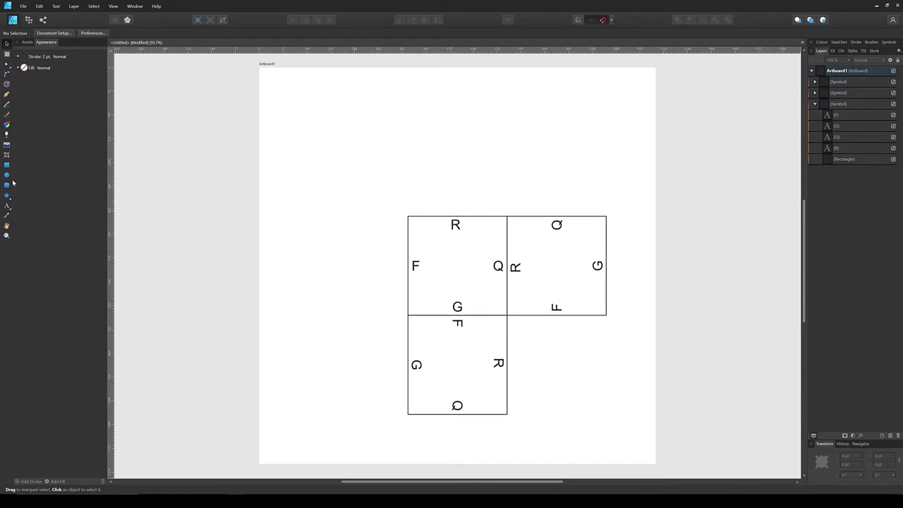
Draw a closed freeform curve about 190 pt wide and 147 pt high across the edge where Q meets R
left_click(7, 205)
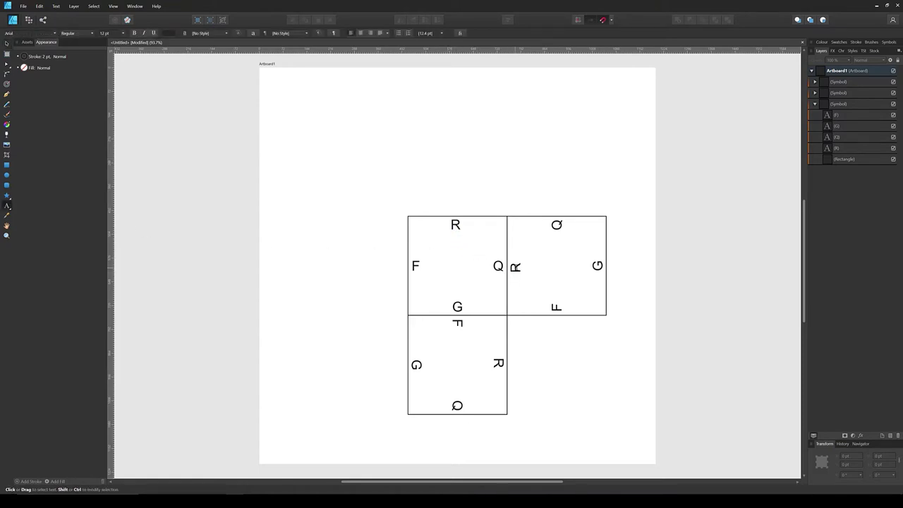
left_click(7, 95)
left_click_drag(524, 252, 556, 263)
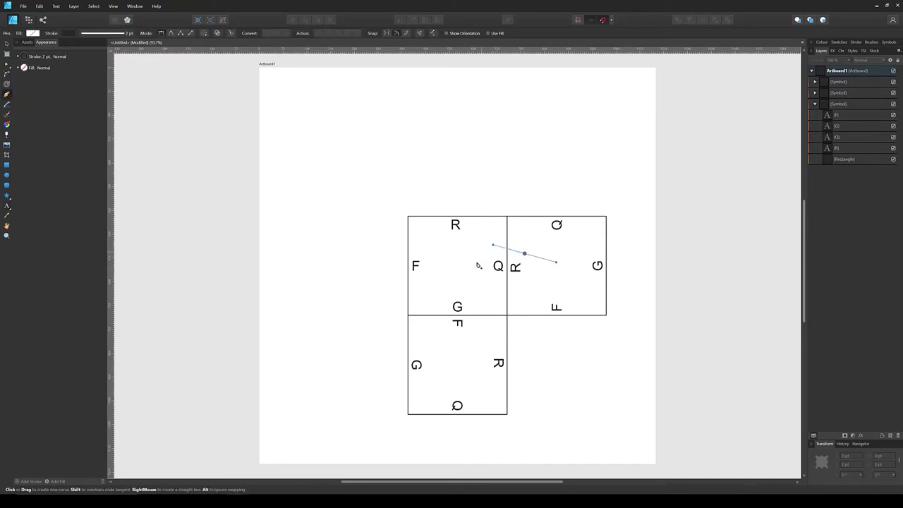
left_click_drag(476, 271, 527, 281)
left_click_drag(531, 271, 517, 250)
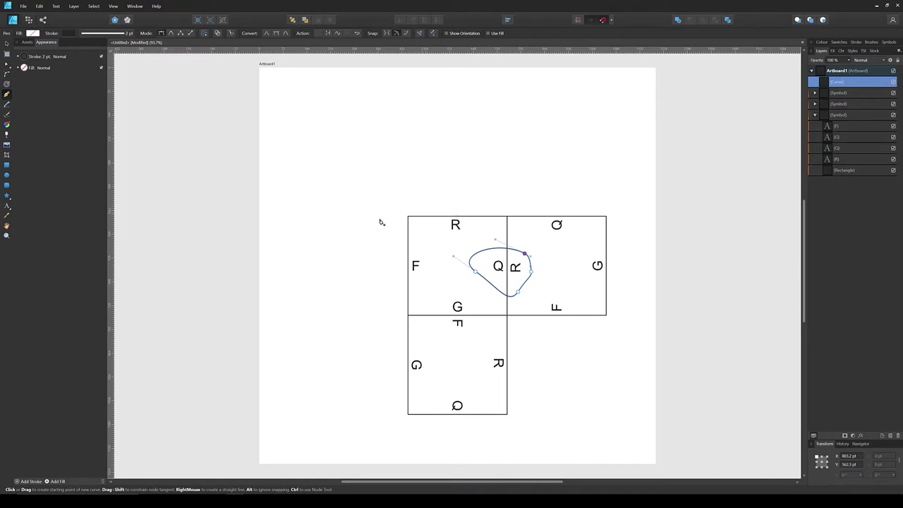
Add a separate letter Q about 57 pt wide just above the middle of the original square's top edge
left_click(7, 203)
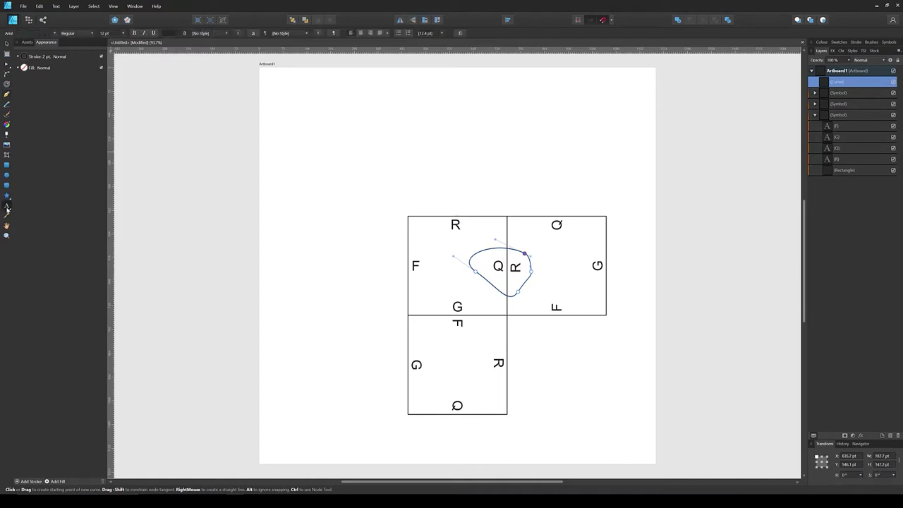
left_click(454, 202)
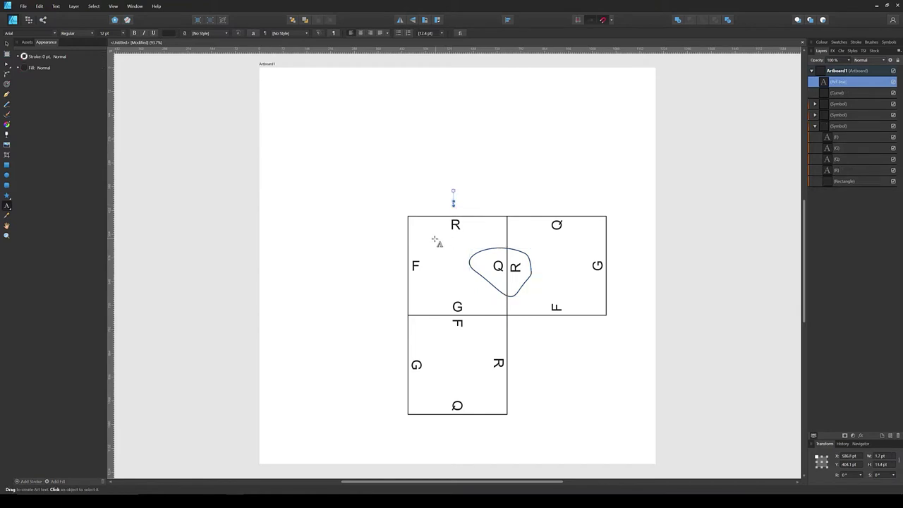
type("Q")
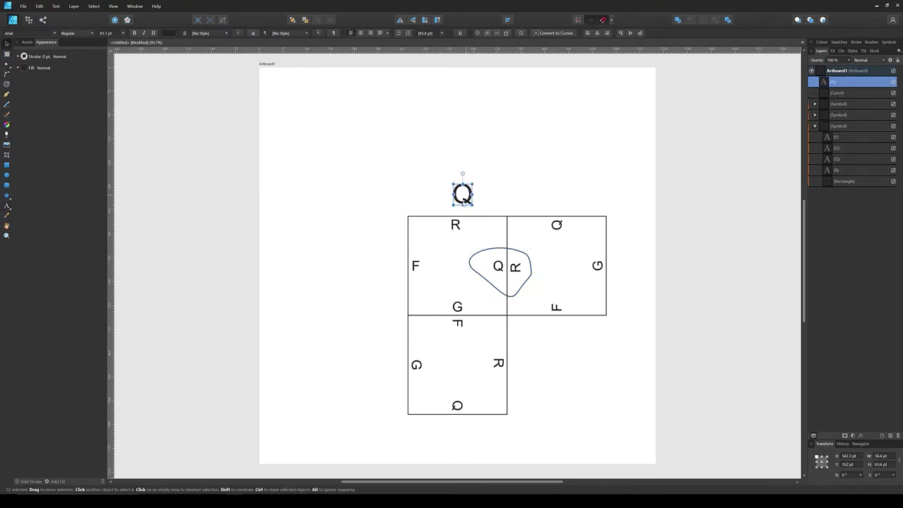
left_click_drag(462, 196, 458, 210)
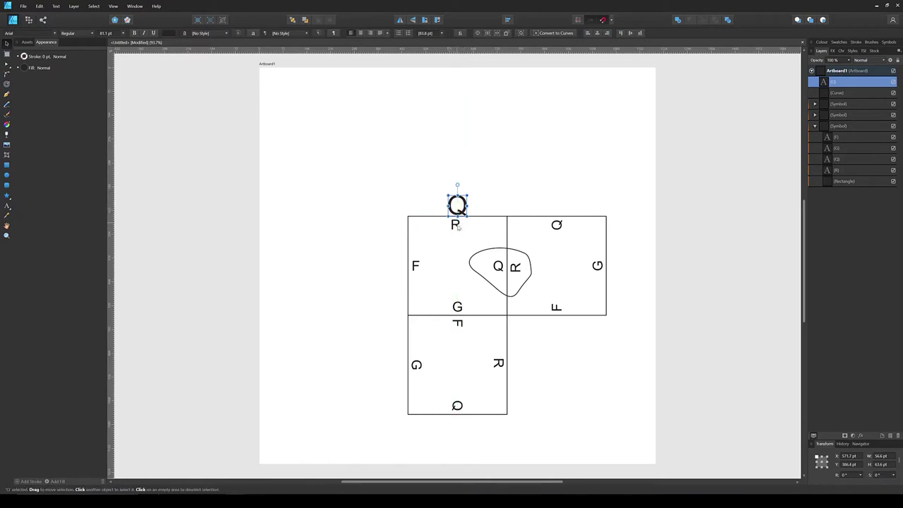
Rotate the separate Q above the original square to -90° and shrink it to about 42 by 47 pt
left_click(503, 274)
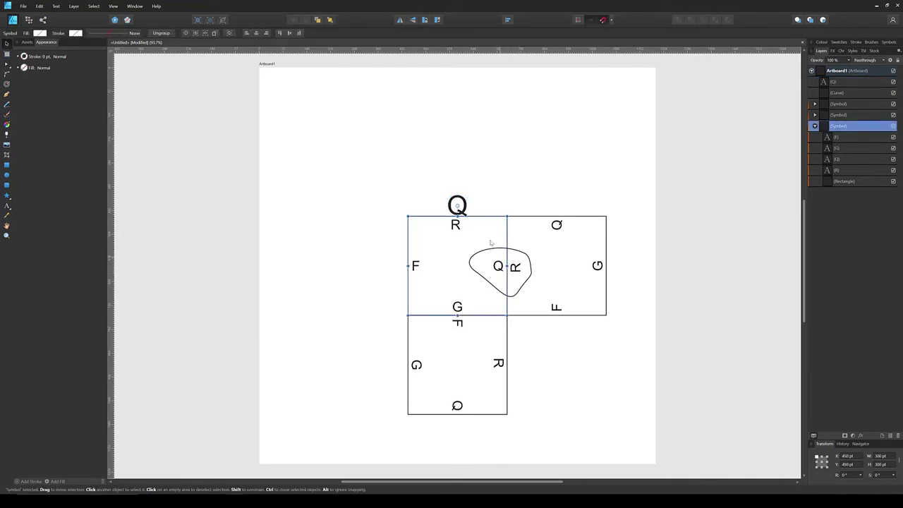
left_click(463, 206)
mouse_move(468, 221)
left_mouse_down()
mouse_move(436, 225)
mouse_move(467, 213)
left_mouse_up()
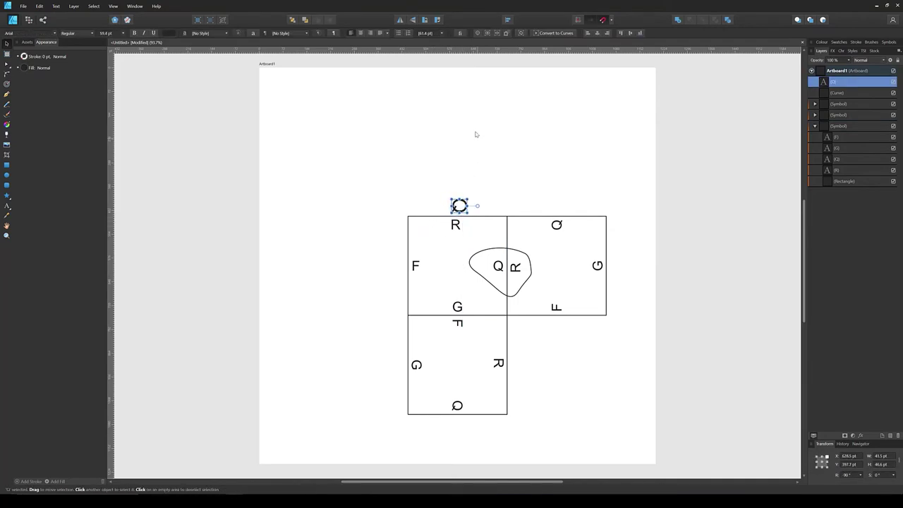
left_click_drag(458, 88, 399, 179)
left_click(457, 207)
left_click(496, 193)
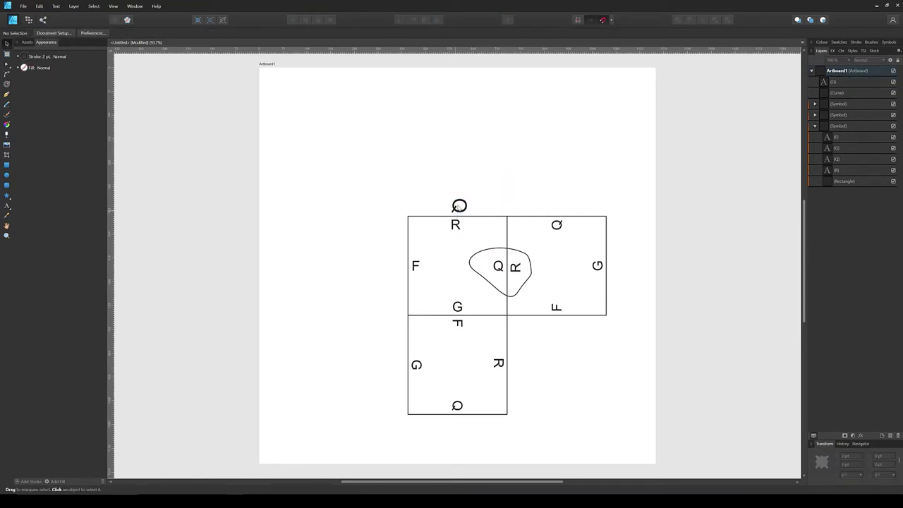
Duplicate the rotated Q and move the copy just outside the original square's left edge, next to the F
left_click(463, 213)
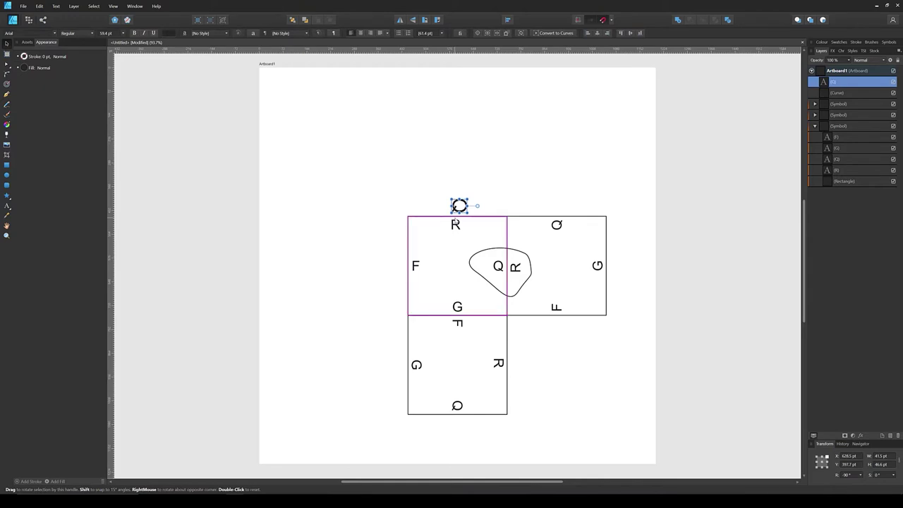
key("ctrl+j")
left_click_drag(452, 204, 396, 265)
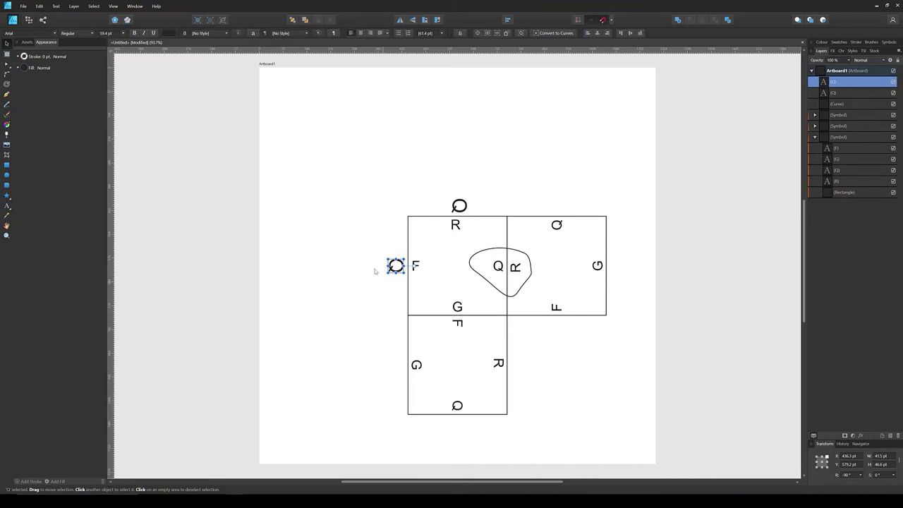
Change the copied letter outside the original square's left edge to G
key("t")
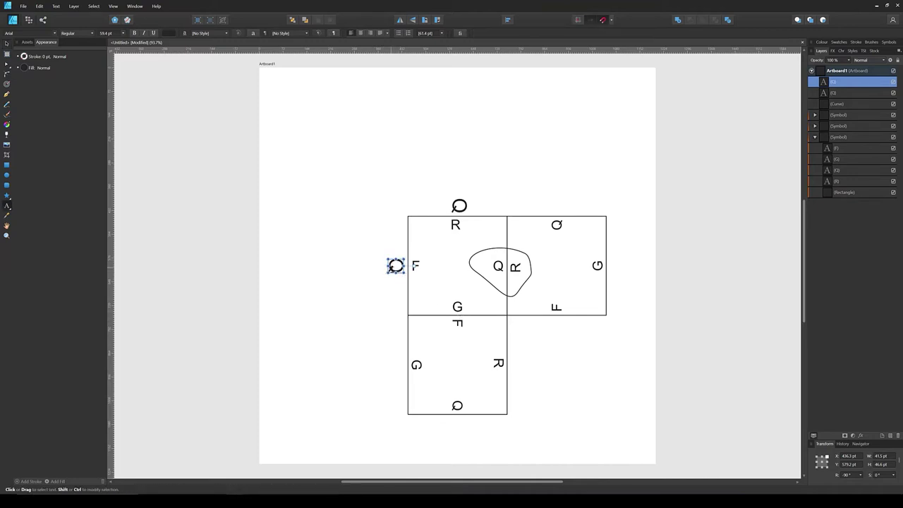
double_click(395, 265)
type("G")
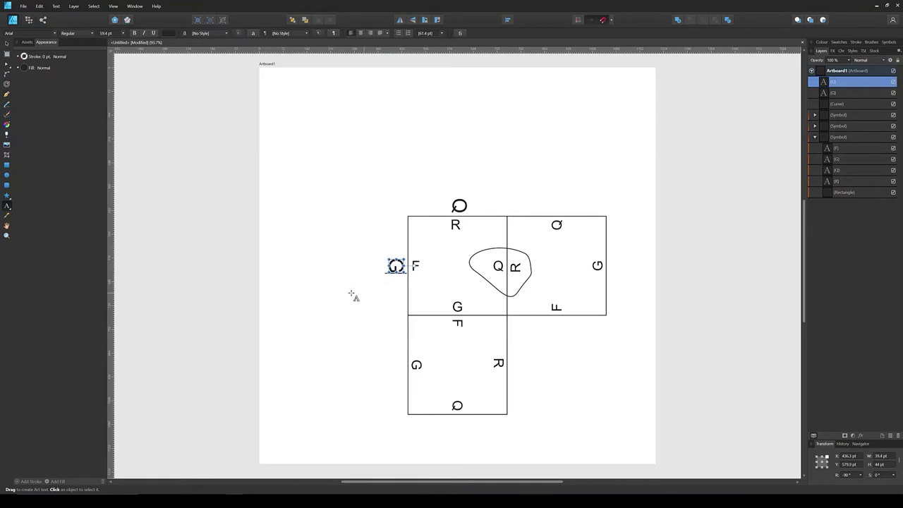
left_click(7, 43)
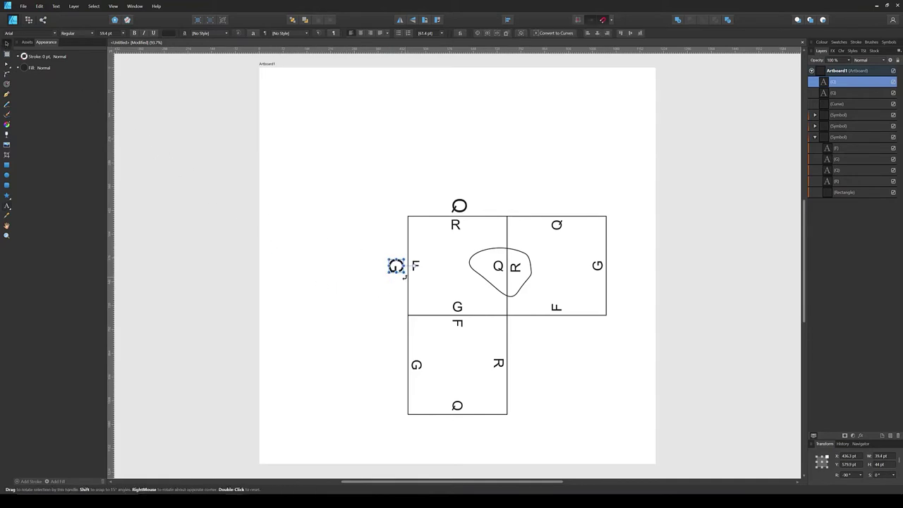
Rotate the G outside the original square's left edge to 90° and shrink it to about 30 by 32 pt
left_click_drag(408, 265, 389, 278)
left_click(405, 271)
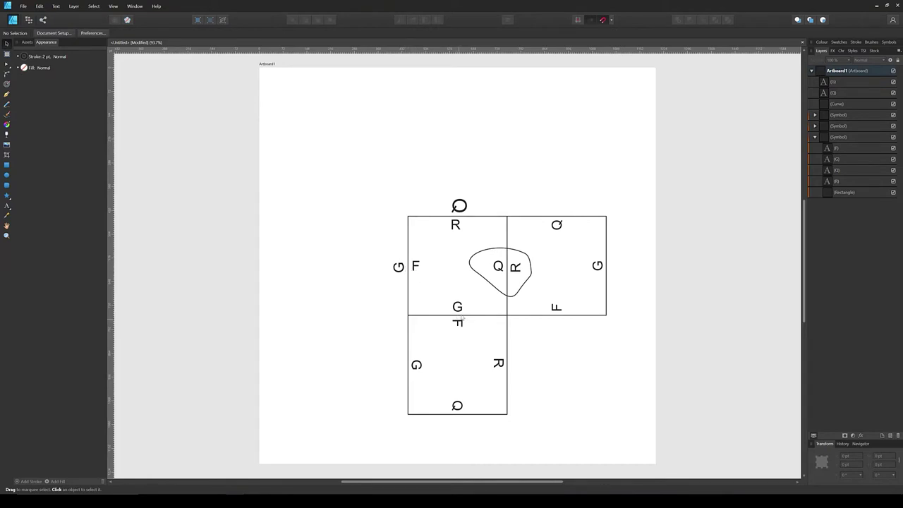
mouse_move(371, 214)
left_mouse_down()
mouse_move(308, 321)
mouse_move(402, 297)
mouse_move(397, 311)
mouse_move(389, 296)
left_mouse_up()
left_click(383, 258)
left_click(396, 267)
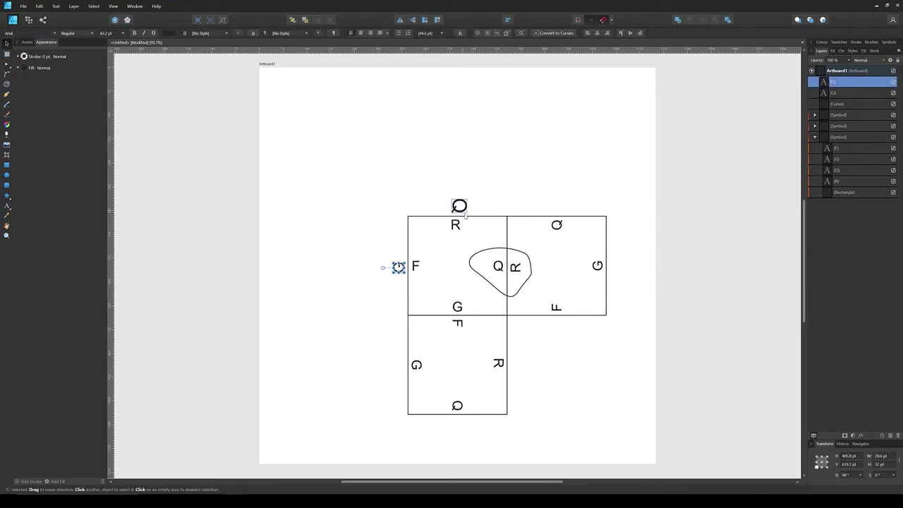
Delete the separate G and Q outside the original square and the freeform curve across the Q and R edge
left_click(459, 206, "shift")
key("Delete")
left_click(360, 430)
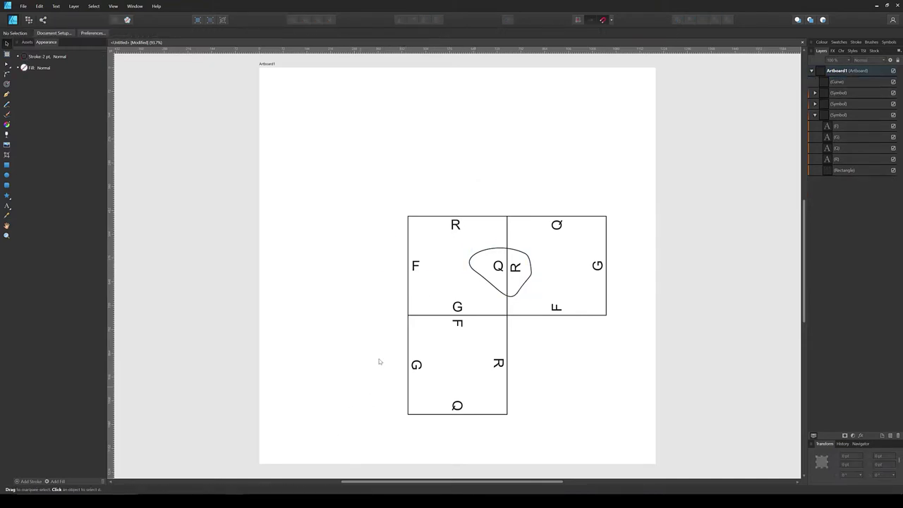
left_click(516, 256)
key("Delete")
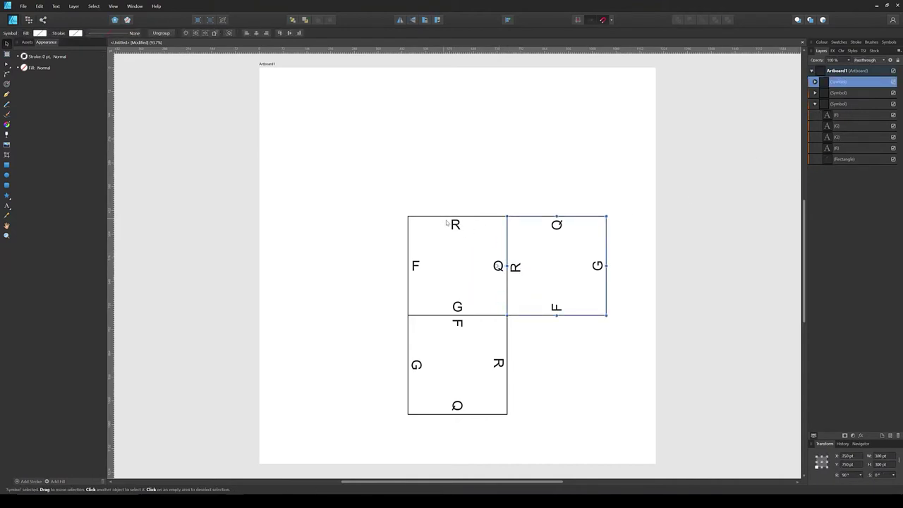
Duplicate the original symbol and rotate the copy 180° about a transform origin on its upper-left corner
left_click(451, 227)
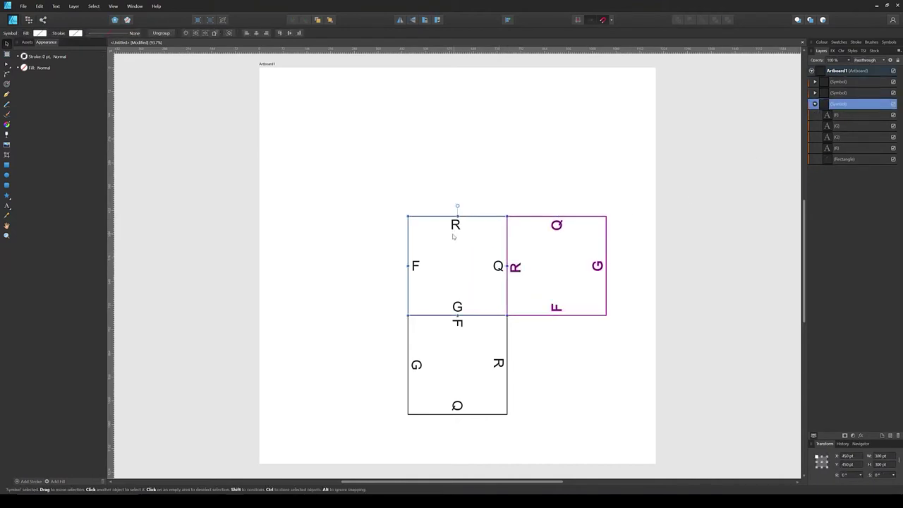
left_click(816, 105)
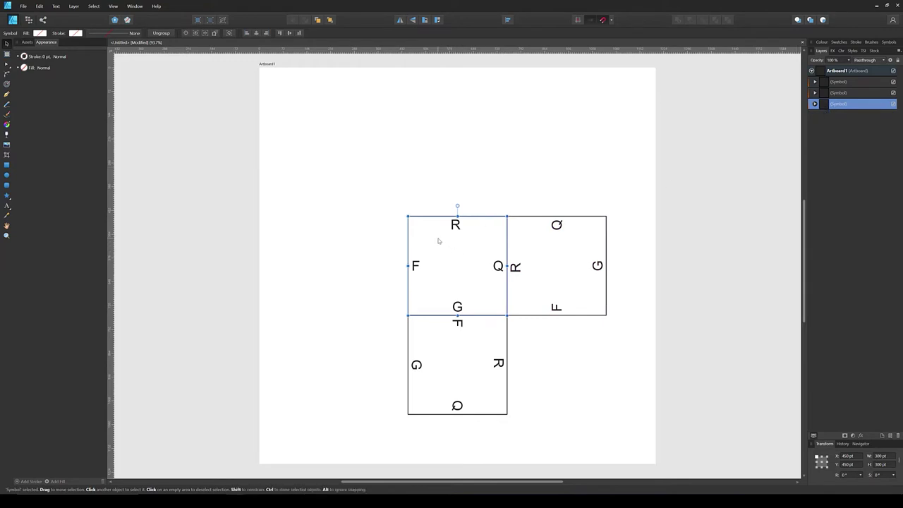
key("ctrl+j")
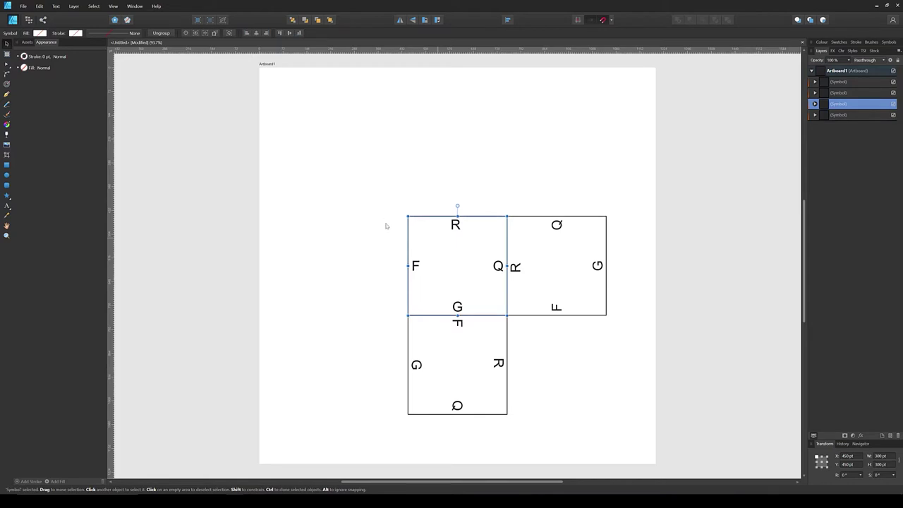
left_click(186, 34)
left_click_drag(455, 261, 407, 216)
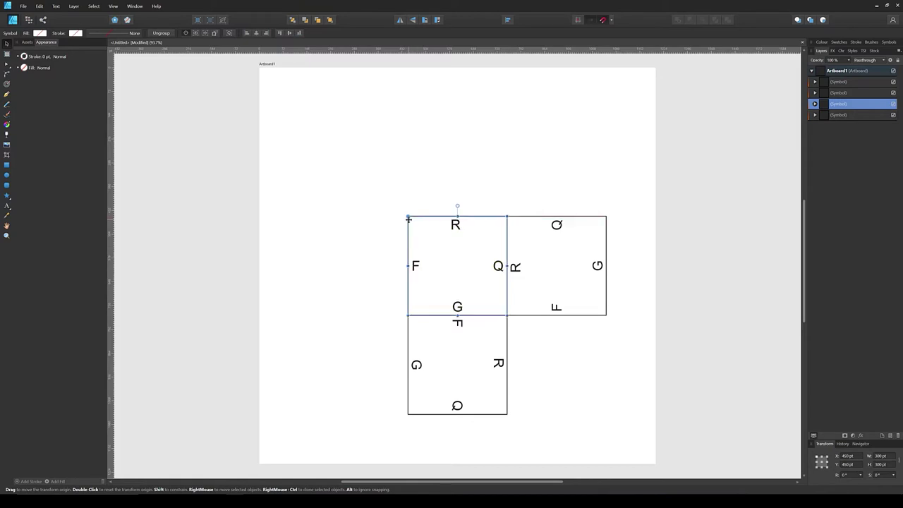
left_click_drag(513, 316, 329, 136)
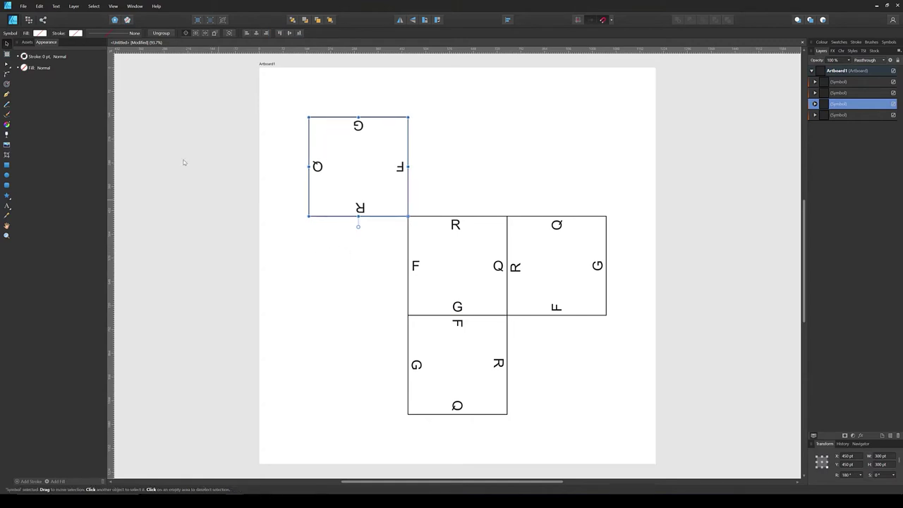
left_click(358, 238)
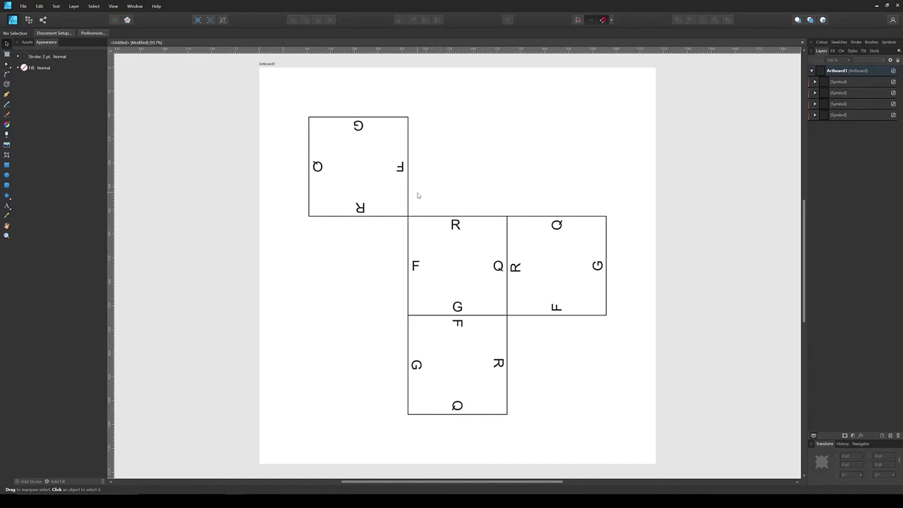
Duplicate the symbol to the right of the original and move the copy directly left of the original square
left_click(515, 273)
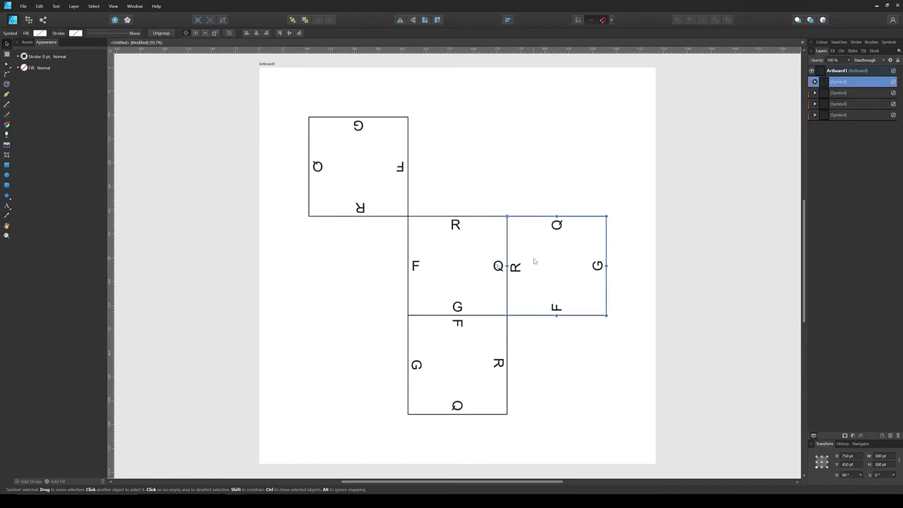
key("ctrl+j")
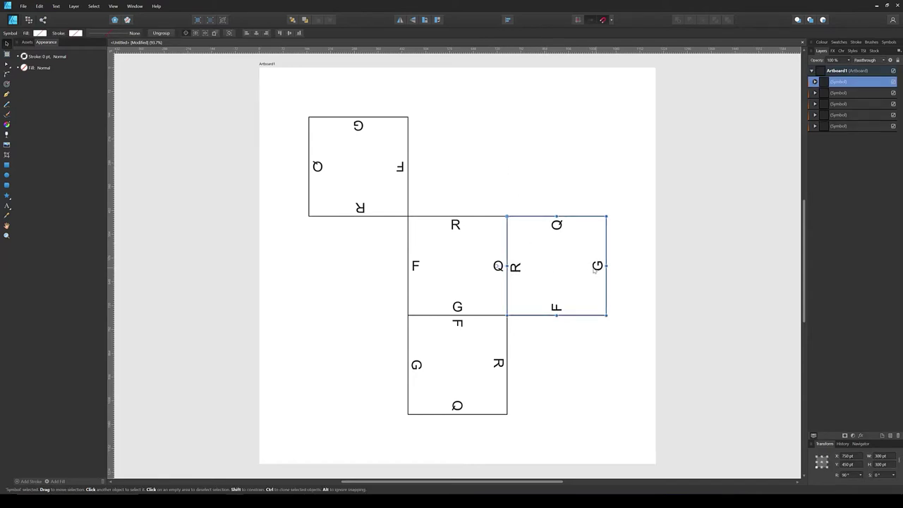
left_click_drag(595, 272, 398, 276)
left_click(356, 350)
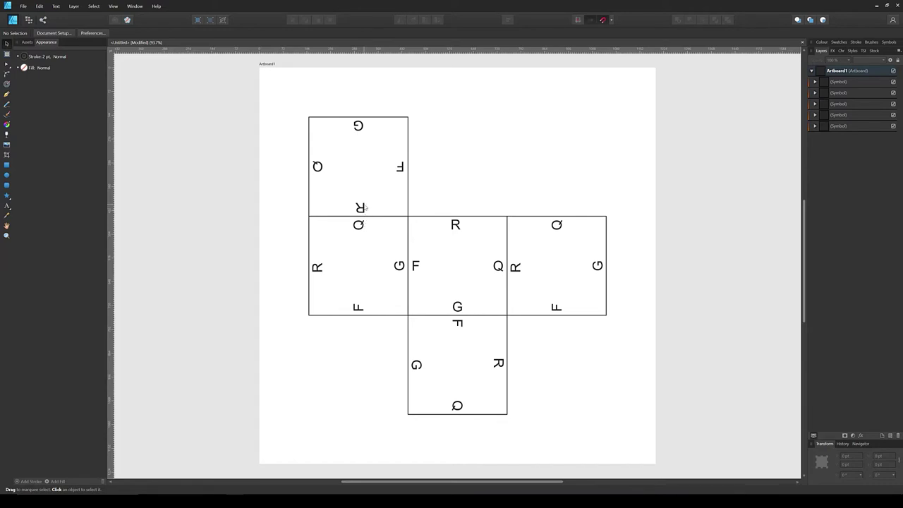
left_click_drag(338, 89, 268, 160)
left_click(431, 159)
left_click(585, 268)
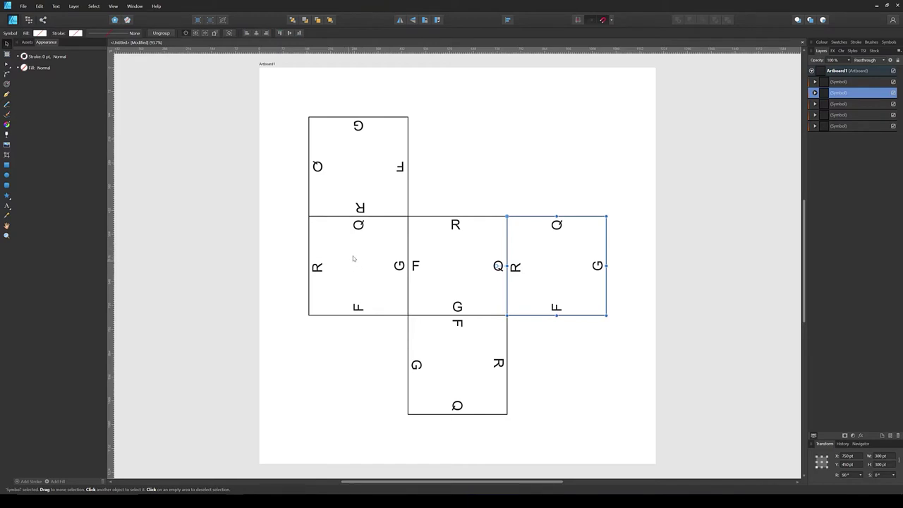
left_click(354, 378)
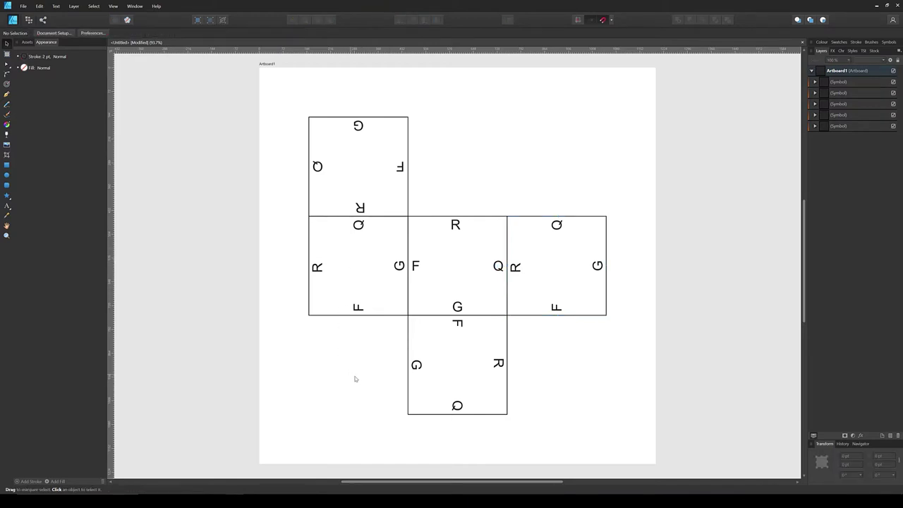
Try a duplicate of the symbol below the original directly above the original square, and delete that copy
left_click(499, 367)
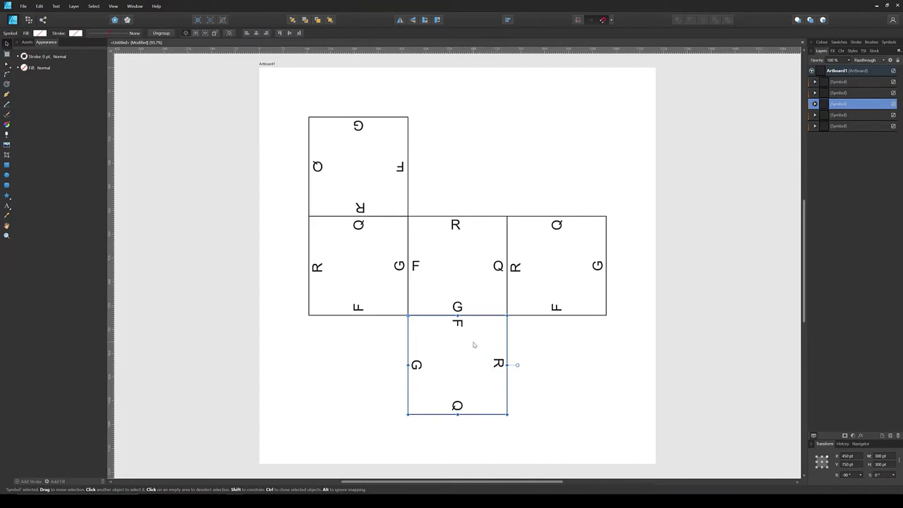
key("ctrl+j")
left_click_drag(462, 345, 473, 127)
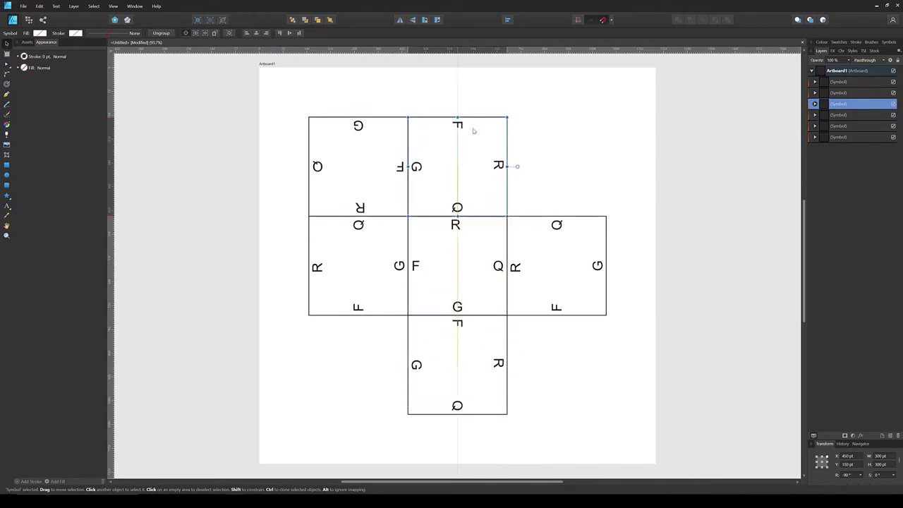
left_click(548, 126)
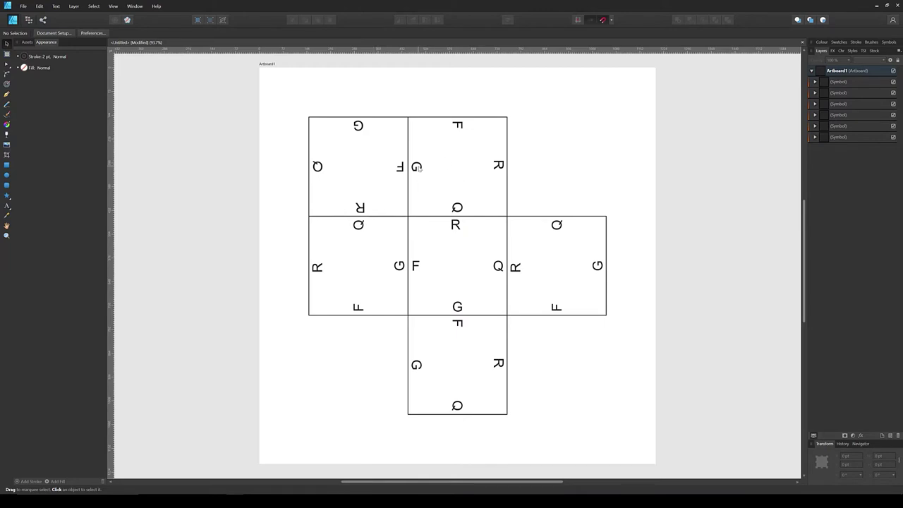
left_click_drag(416, 168, 509, 152)
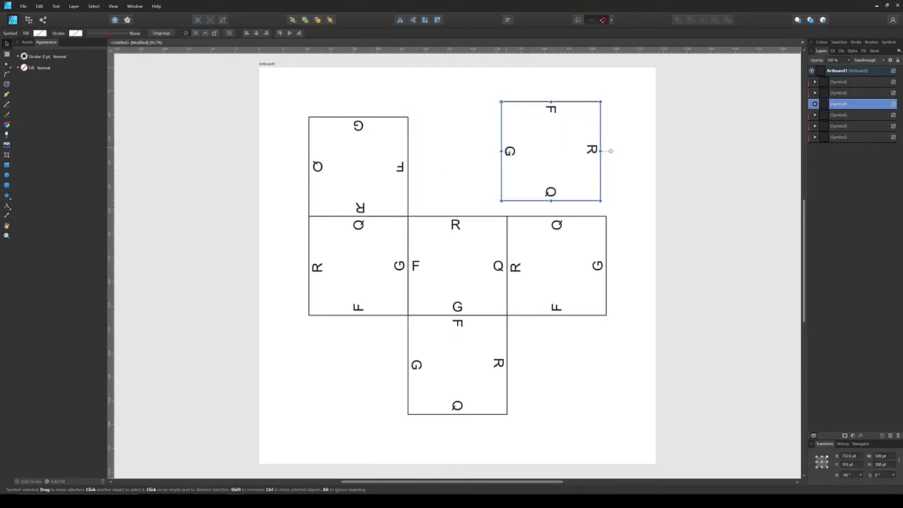
key("Delete")
Duplicate the upper-left symbol and rotate the copy 90° counterclockwise about its upper-right corner, into the space directly above the original square
left_click(368, 169)
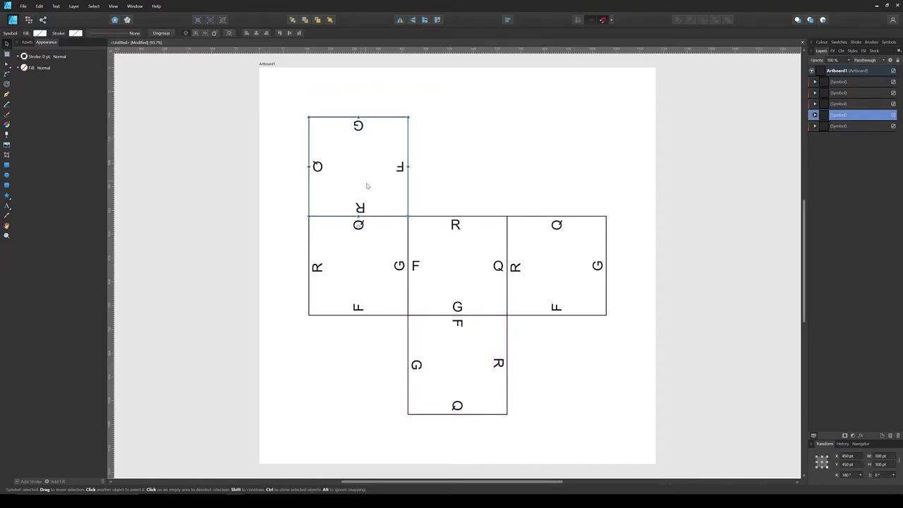
left_click(356, 178)
left_click(358, 136)
key("ctrl+j")
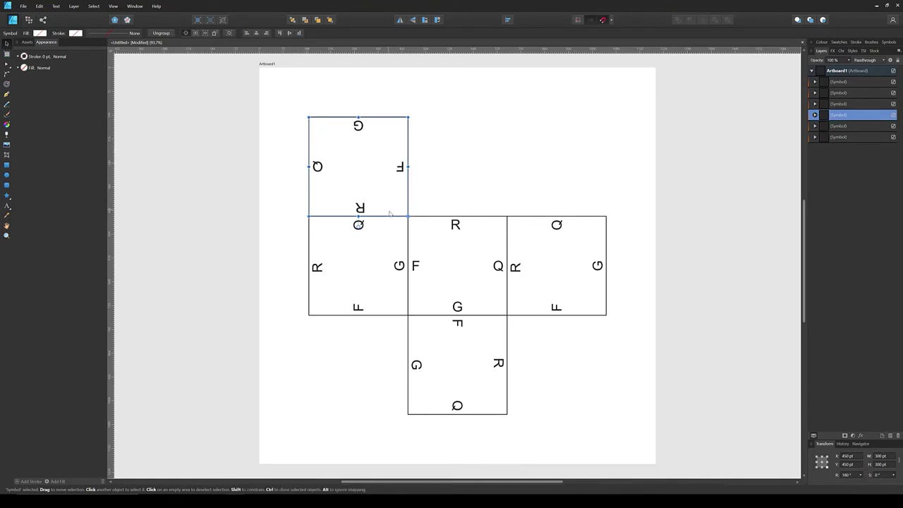
left_click_drag(408, 215, 407, 117)
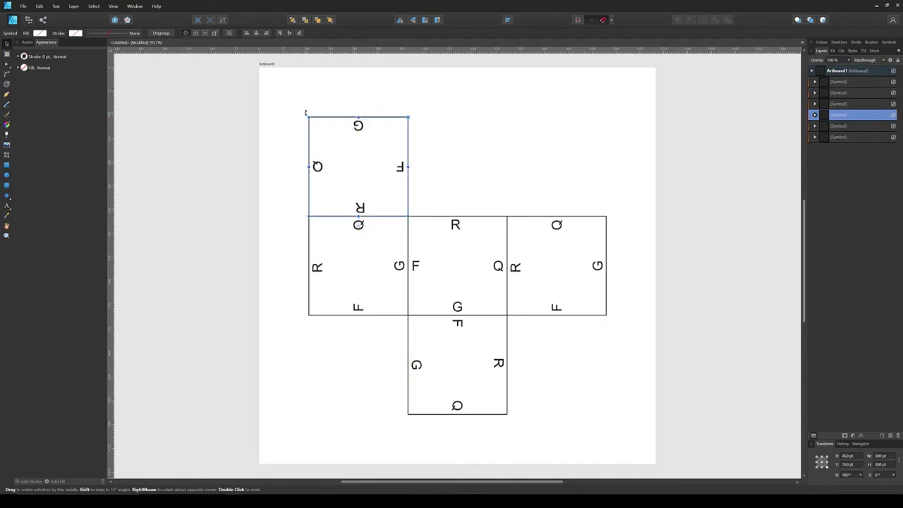
left_click_drag(307, 111, 416, 212)
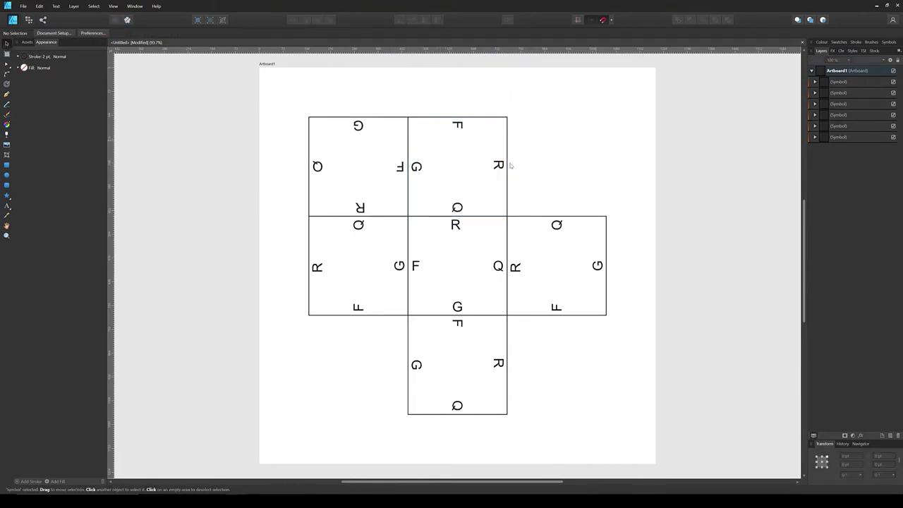
left_click_drag(534, 330, 383, 418)
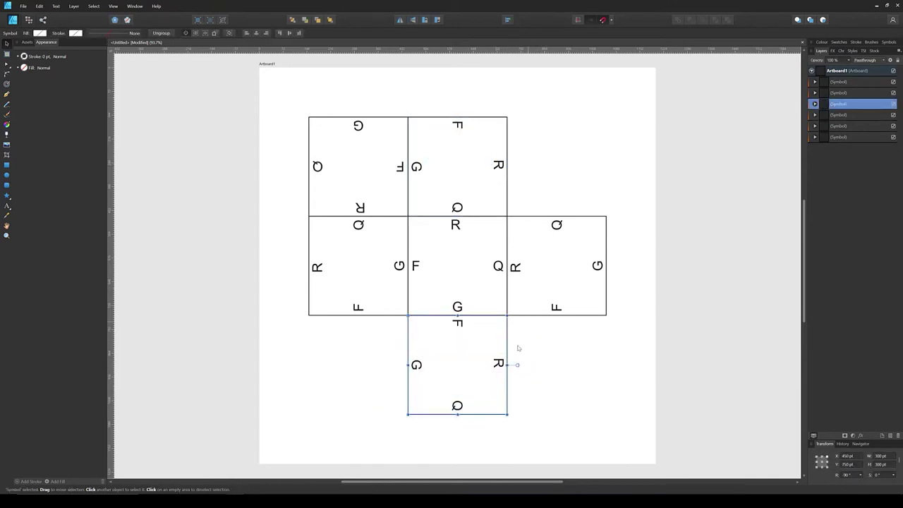
left_click(536, 376)
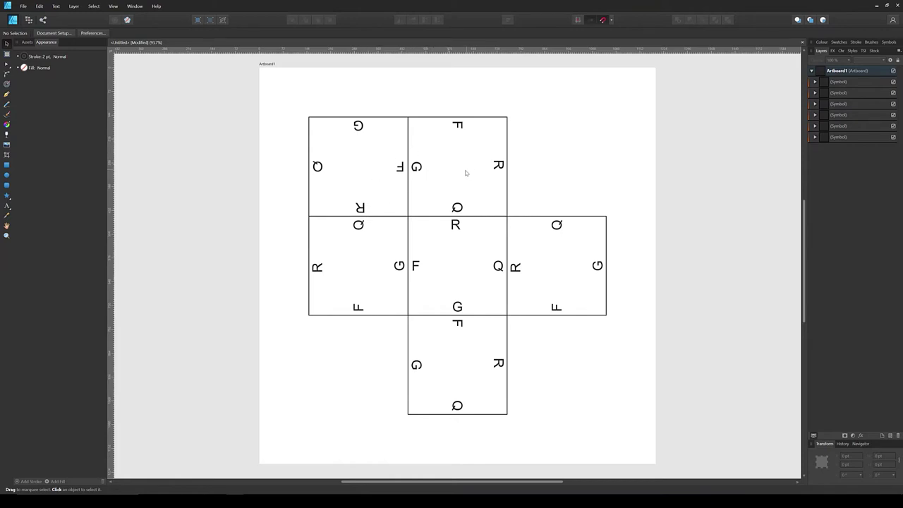
left_click(460, 257)
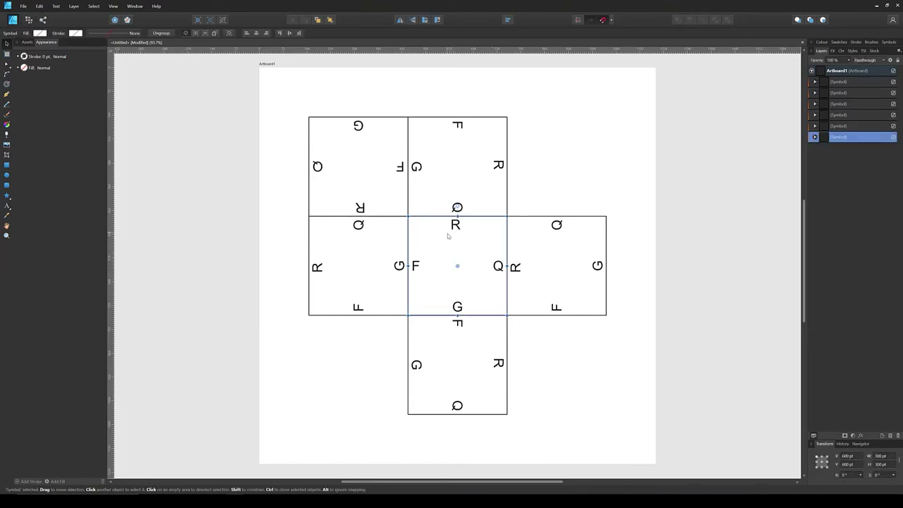
left_click_drag(456, 239, 455, 238)
key("Escape")
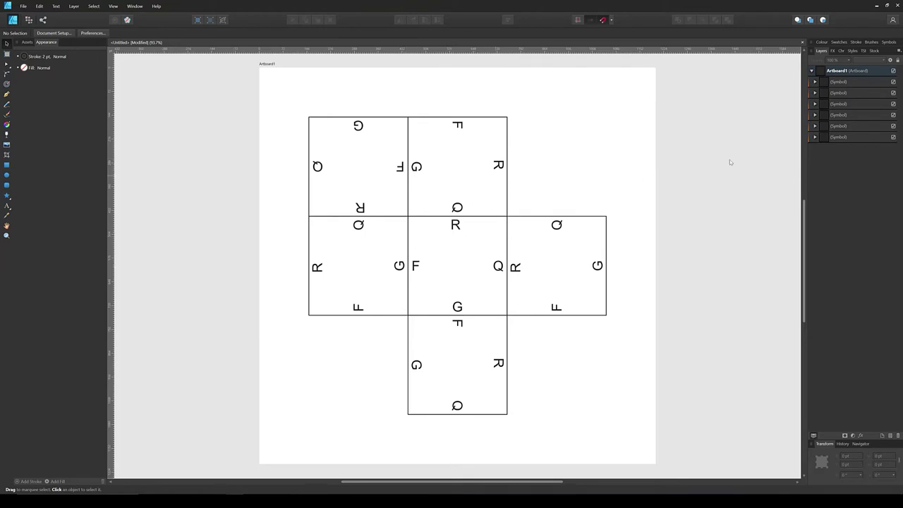
Group the F, G, Q and R letters inside the original symbol and hide the group
left_click(814, 138)
left_click(849, 149)
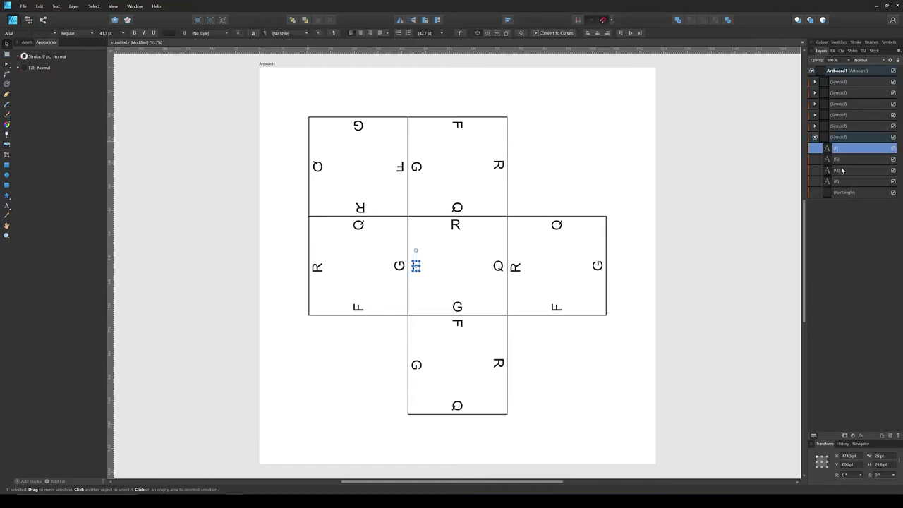
left_click(843, 182, "shift")
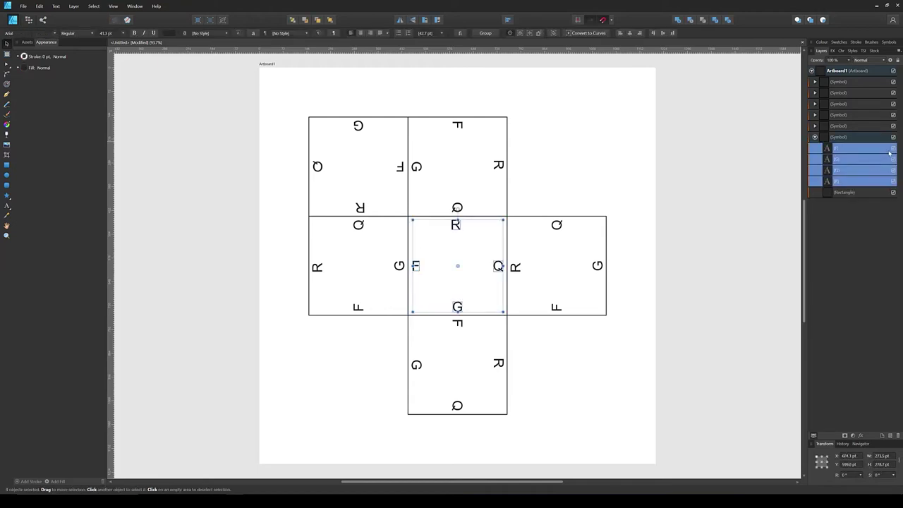
key("ctrl+g")
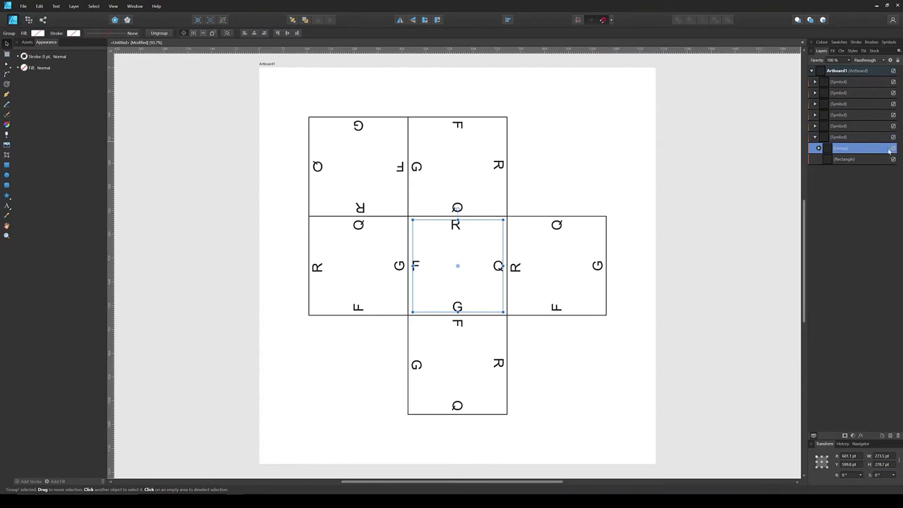
left_click(893, 150)
left_click(643, 195)
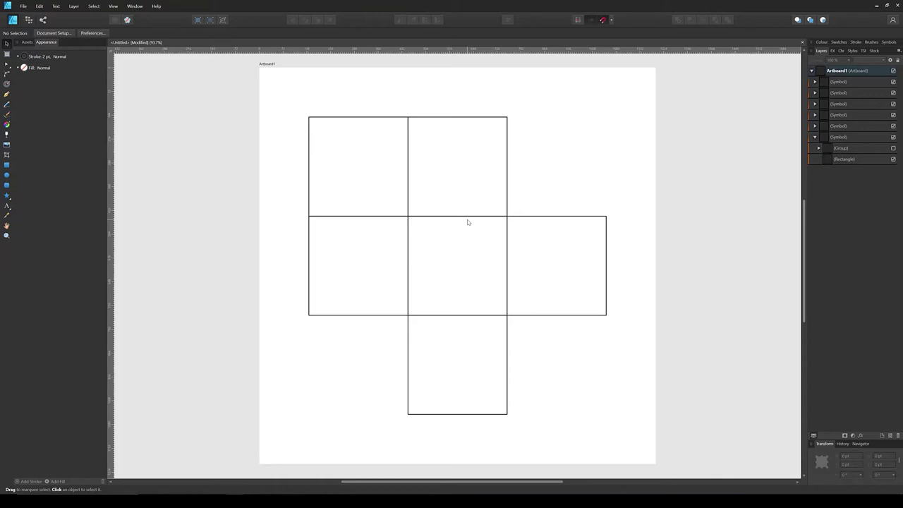
Convert the original symbol's rectangle to curves and break it open at the lower-right corner, keeping only its left and top edges
left_click(833, 161)
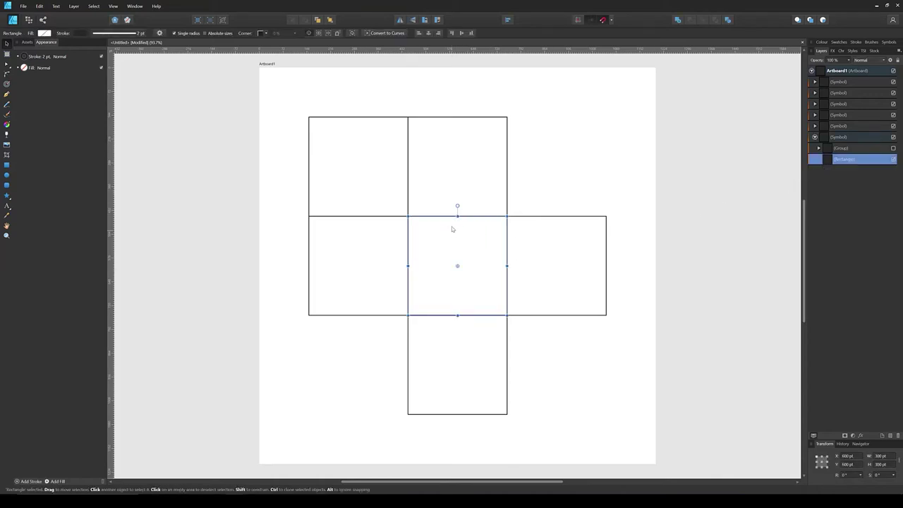
left_click(385, 33)
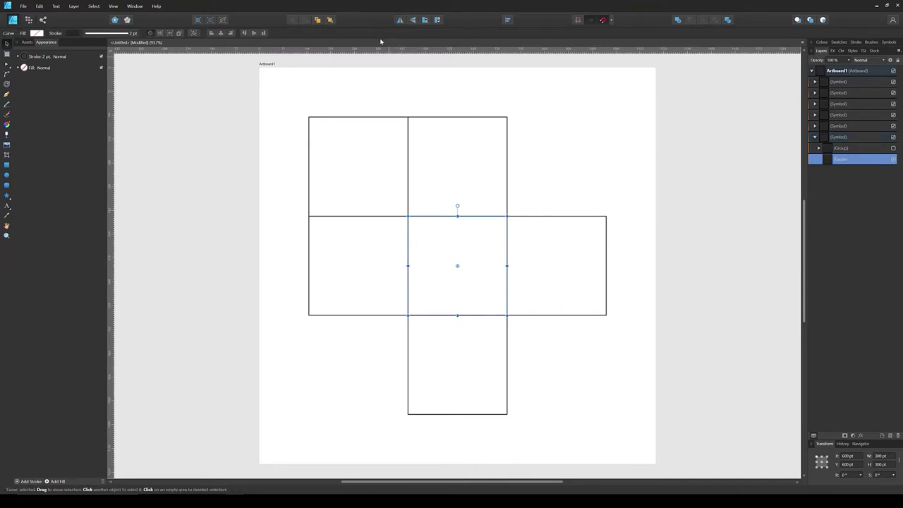
left_click(7, 65)
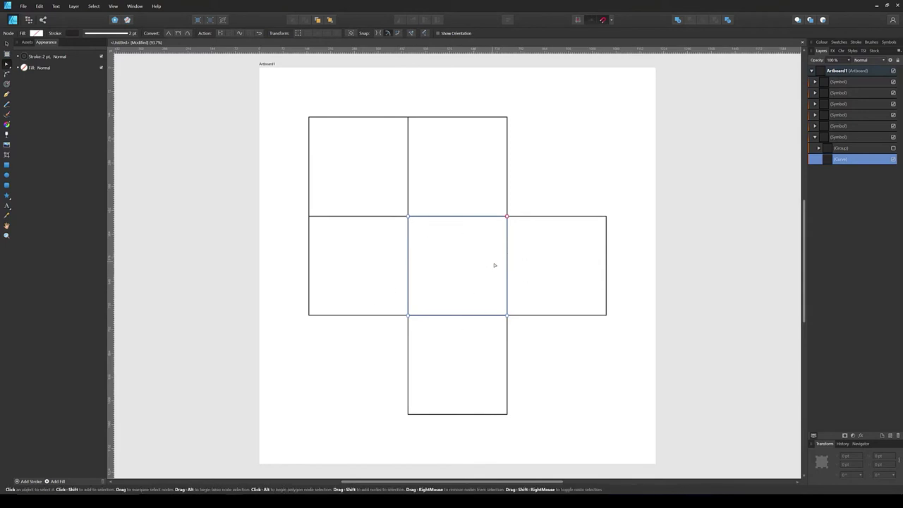
left_click(507, 316)
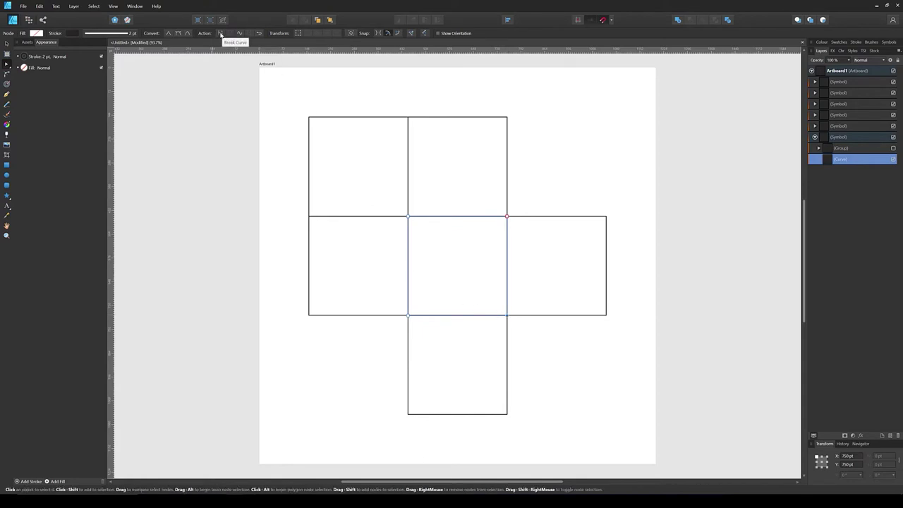
left_click(220, 34)
left_click_drag(506, 315, 492, 308)
key("ctrl+z")
key("ctrl+z")
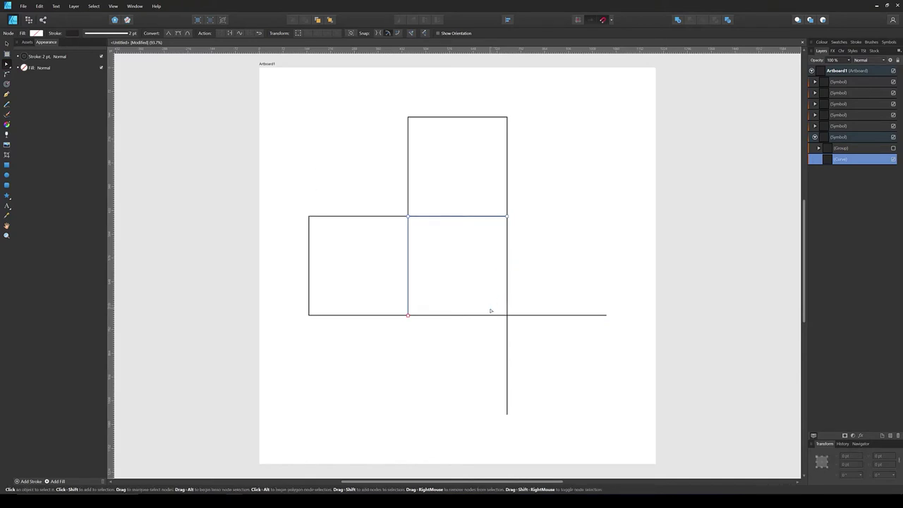
Try bending the edges of the original symbol's open curve into arcs and undo the bends
left_click(489, 277)
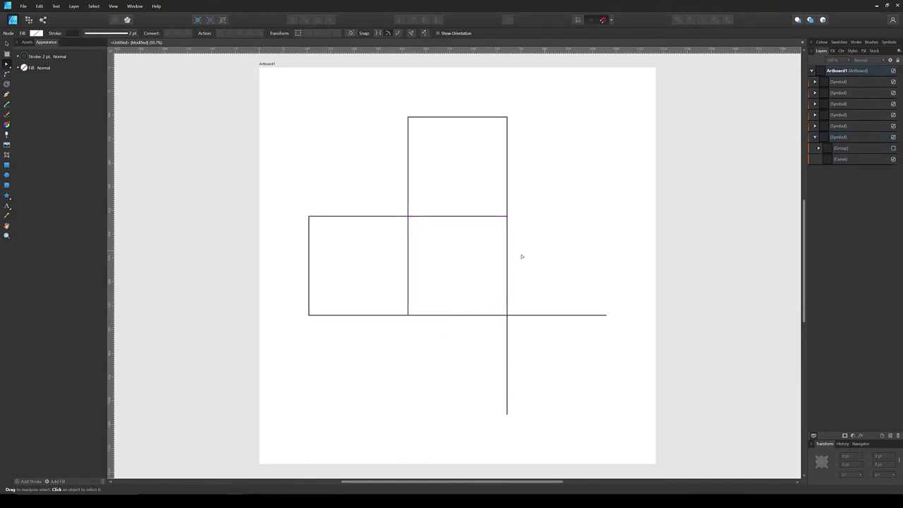
left_click(836, 159)
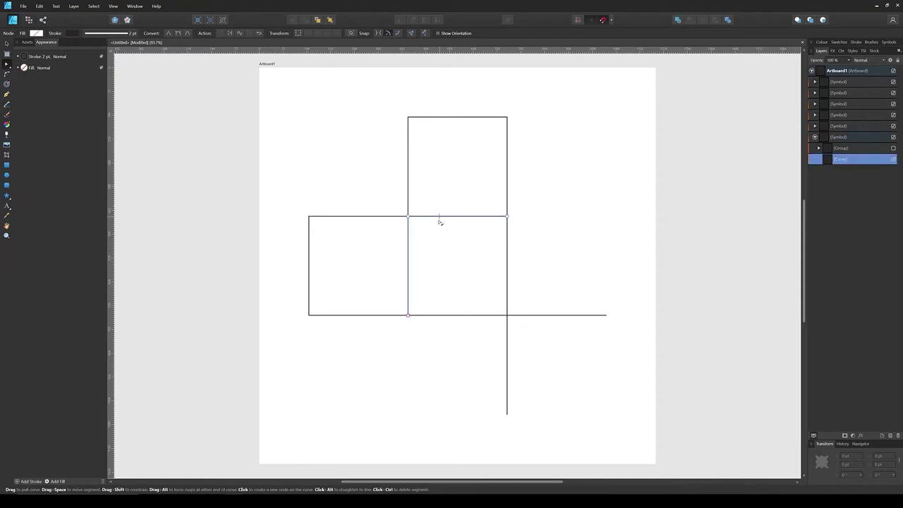
left_click_drag(439, 217, 413, 264)
key("ctrl+z")
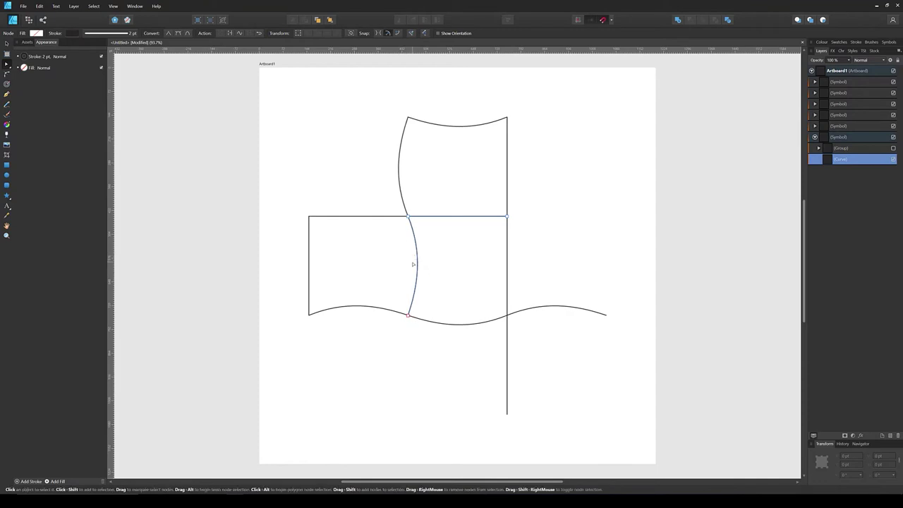
key("ctrl+z")
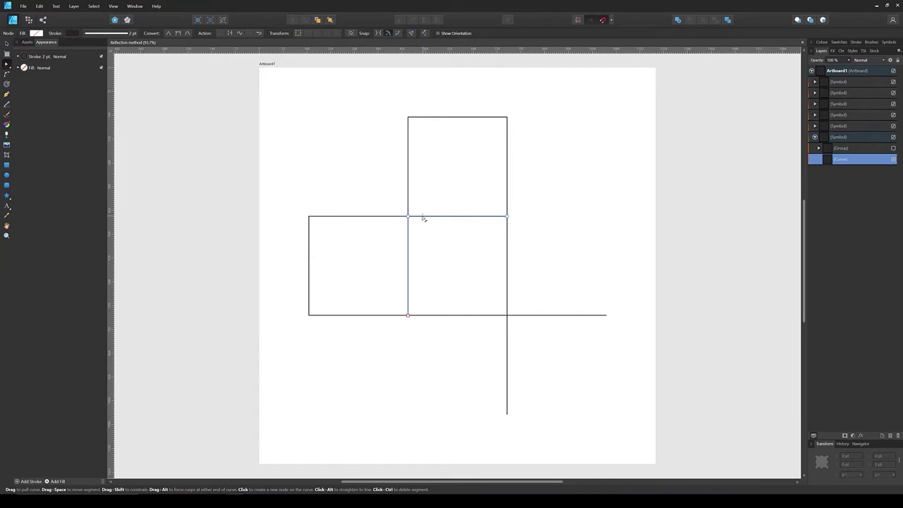
Add nodes along the top and left edges of the original symbol's curve and pull them into a jagged outline
left_click(421, 218)
left_click_drag(422, 218, 464, 247)
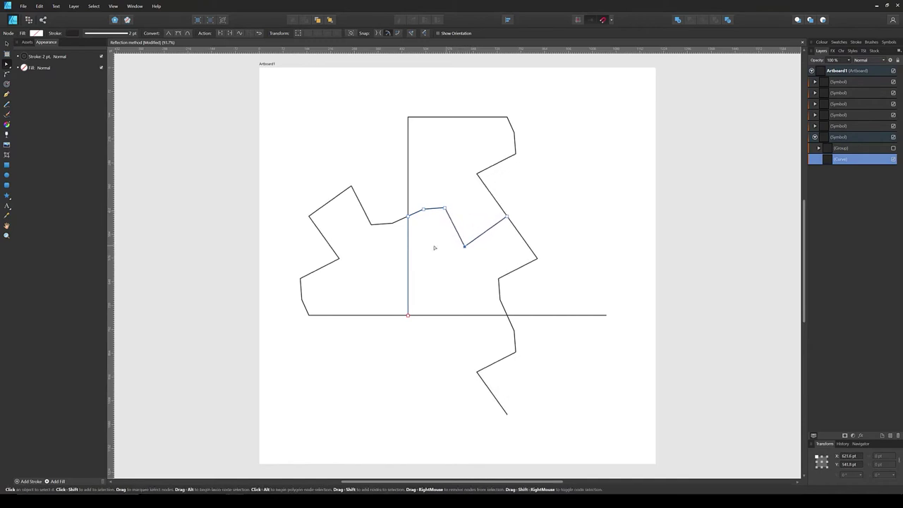
left_click_drag(407, 234, 397, 238)
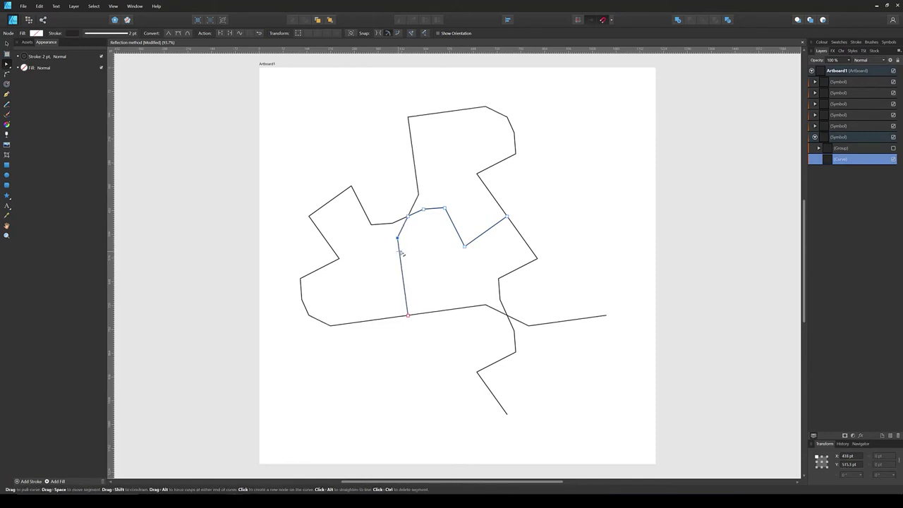
left_click_drag(401, 256, 436, 247)
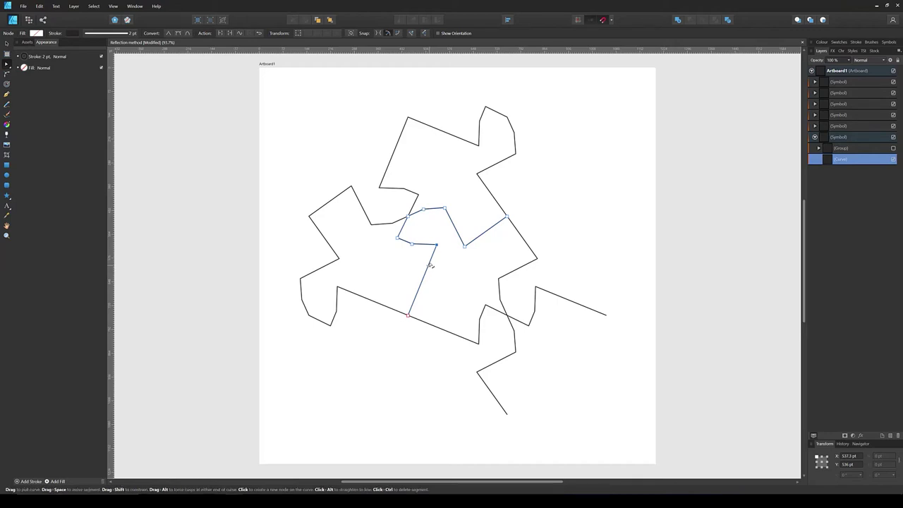
left_click(431, 262)
left_click_drag(432, 262, 438, 264)
left_click_drag(433, 273, 431, 300)
left_click(418, 274)
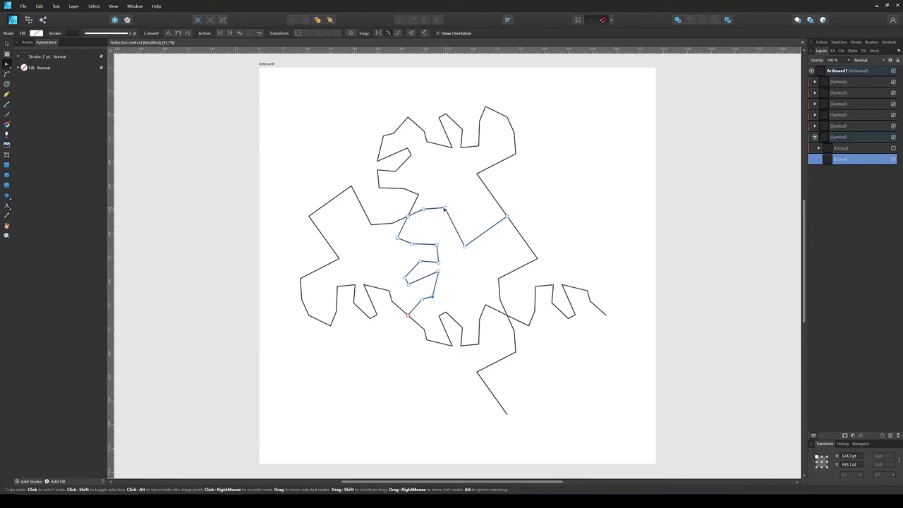
Add more nodes to the curve and reposition them to form a hooked curl on the left edge and a deep notch in the top edge
left_click_drag(444, 209, 423, 215)
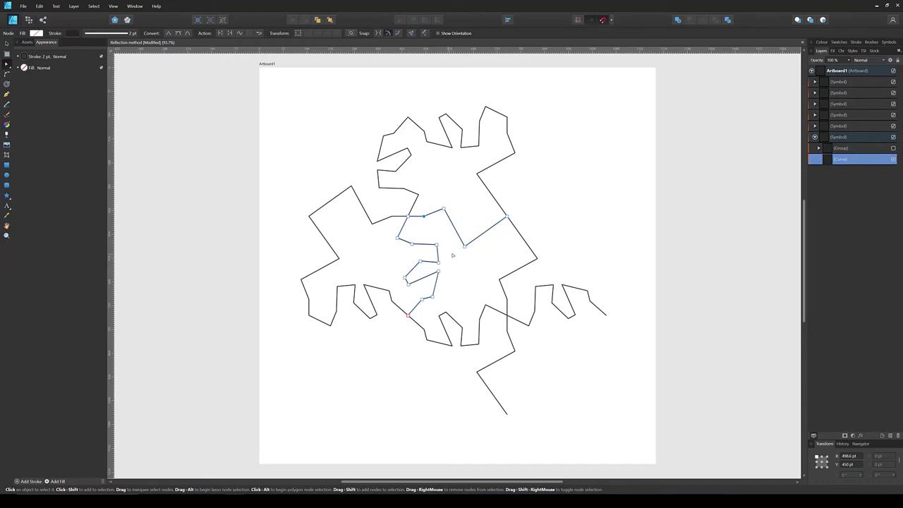
left_click_drag(397, 238, 401, 273)
left_click_drag(409, 284, 404, 288)
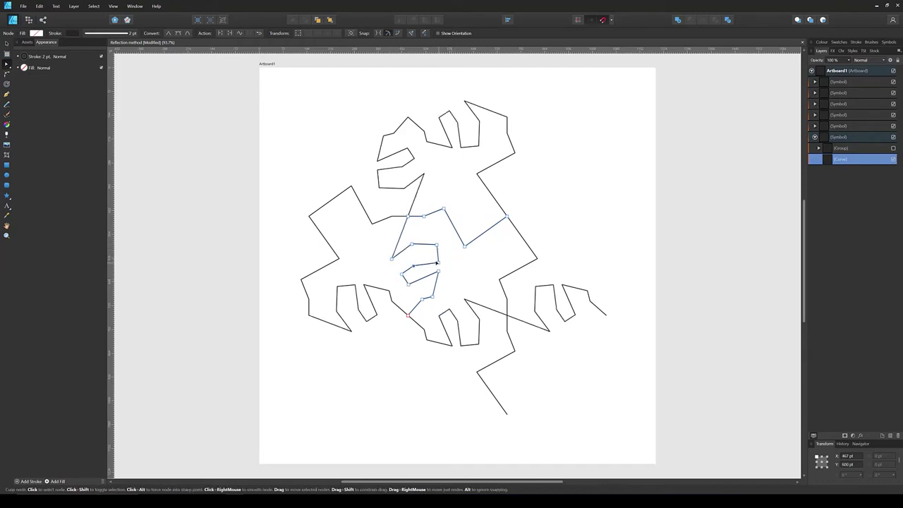
left_click_drag(438, 262, 423, 258)
left_click_drag(436, 244, 412, 262)
left_click(422, 299)
left_click_drag(421, 280, 415, 305)
mouse_move(432, 297)
left_mouse_down()
mouse_move(426, 300)
mouse_move(437, 282)
left_mouse_up()
left_click_drag(420, 274, 418, 284)
left_click_drag(423, 259, 422, 265)
left_click_drag(412, 261, 430, 248)
mouse_move(444, 208)
left_mouse_down()
mouse_move(446, 216)
mouse_move(438, 204)
left_mouse_up()
left_click_drag(471, 241, 461, 259)
left_click_drag(449, 232, 443, 215)
left_click_drag(402, 232, 396, 232)
left_click_drag(411, 249, 411, 247)
left_click_drag(430, 259, 432, 256)
left_click_drag(403, 274, 407, 269)
left_click_drag(422, 265, 416, 280)
left_click_drag(426, 300, 425, 297)
left_click_drag(436, 281, 413, 282)
mouse_move(415, 306)
left_mouse_down()
mouse_move(414, 280)
mouse_move(413, 290)
left_mouse_up()
left_click_drag(429, 265, 436, 270)
left_click_drag(431, 278, 417, 288)
mouse_move(415, 280)
left_mouse_down()
mouse_move(405, 266)
mouse_move(430, 257)
left_mouse_up()
mouse_move(411, 247)
left_mouse_down()
mouse_move(462, 265)
mouse_move(416, 248)
left_mouse_up()
left_click_drag(392, 259, 430, 216)
left_click_drag(437, 204, 447, 203)
left_click_drag(444, 216, 450, 220)
left_click_drag(457, 232, 447, 215)
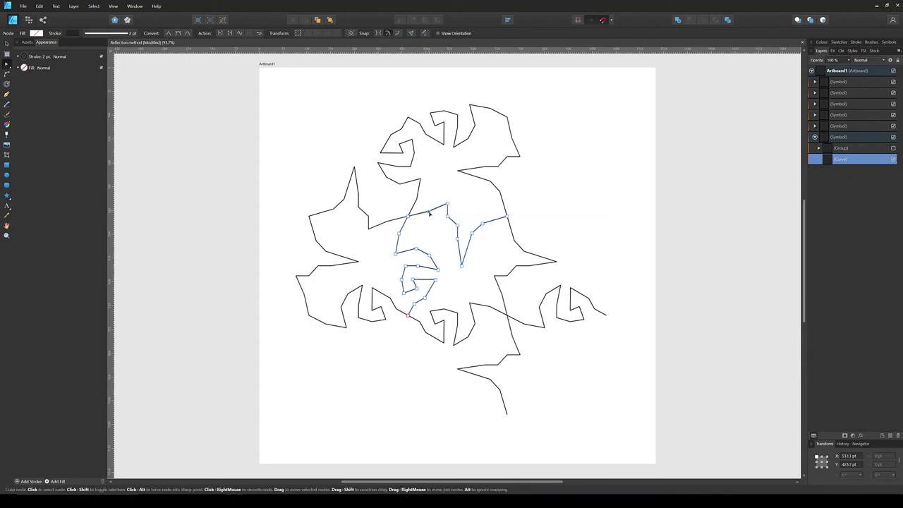
Refine the curve's nodes to tighten the left edge's spiral, raise the top edge's peak and round the run to the upper-right corner
mouse_move(399, 234)
left_mouse_down()
mouse_move(429, 224)
mouse_move(395, 232)
left_mouse_up()
left_click_drag(447, 203, 452, 221)
left_click_drag(428, 223, 430, 221)
left_click_drag(461, 265, 458, 265)
left_click_drag(395, 253, 419, 281)
left_click_drag(417, 289, 423, 289)
left_click(415, 290)
left_click_drag(410, 290, 402, 293)
left_click_drag(435, 279, 426, 280)
left_click_drag(407, 288, 414, 290)
left_click_drag(406, 266, 407, 269)
left_click_drag(438, 284, 423, 295)
left_click_drag(411, 292, 400, 280)
mouse_move(419, 281)
left_mouse_down()
mouse_move(438, 271)
mouse_move(425, 296)
left_mouse_up()
left_click_drag(414, 303, 424, 294)
left_click_drag(458, 238, 455, 242)
left_click_drag(457, 265, 457, 256)
left_click_drag(482, 223, 470, 239)
left_click_drag(387, 258, 437, 270)
mouse_move(430, 221)
left_mouse_down()
mouse_move(430, 212)
mouse_move(425, 219)
left_mouse_up()
left_click_drag(470, 239, 474, 246)
left_click_drag(491, 219, 496, 242)
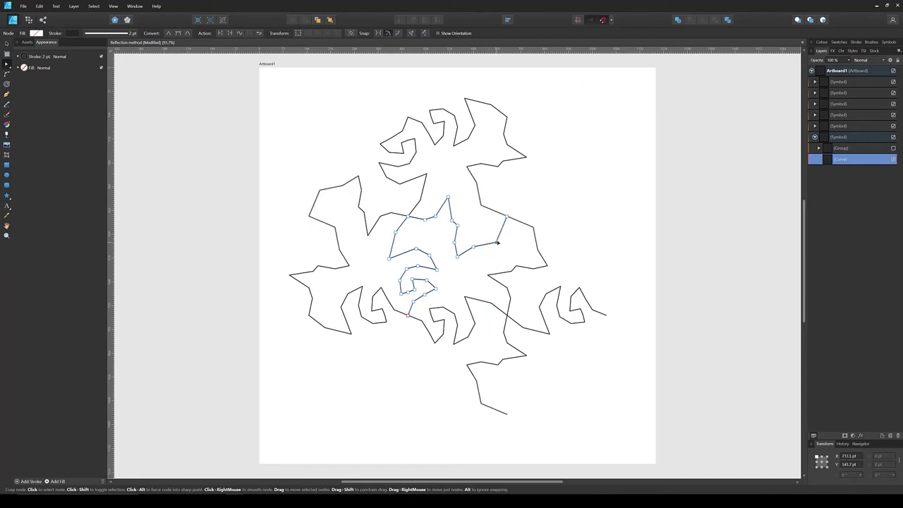
left_click(441, 277)
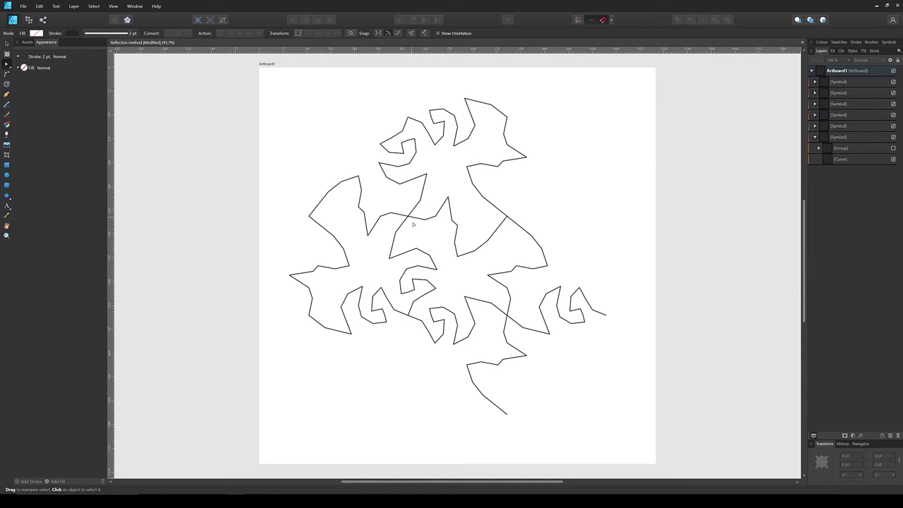
left_click(840, 160)
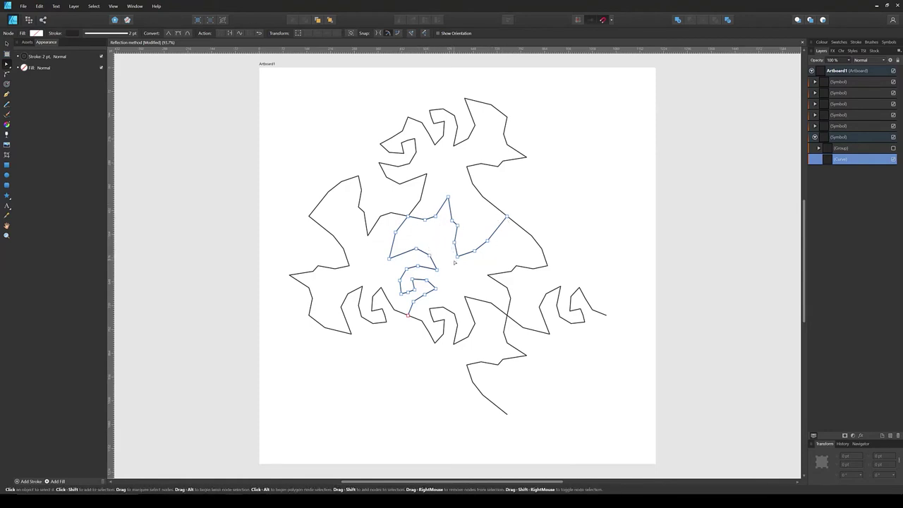
Deepen the top edge's notch slightly, then smooth the upper part of the left edge into rounded arcs and delete its surplus nodes
mouse_move(456, 256)
left_mouse_down()
mouse_move(459, 266)
mouse_move(486, 239)
mouse_move(458, 259)
left_mouse_up()
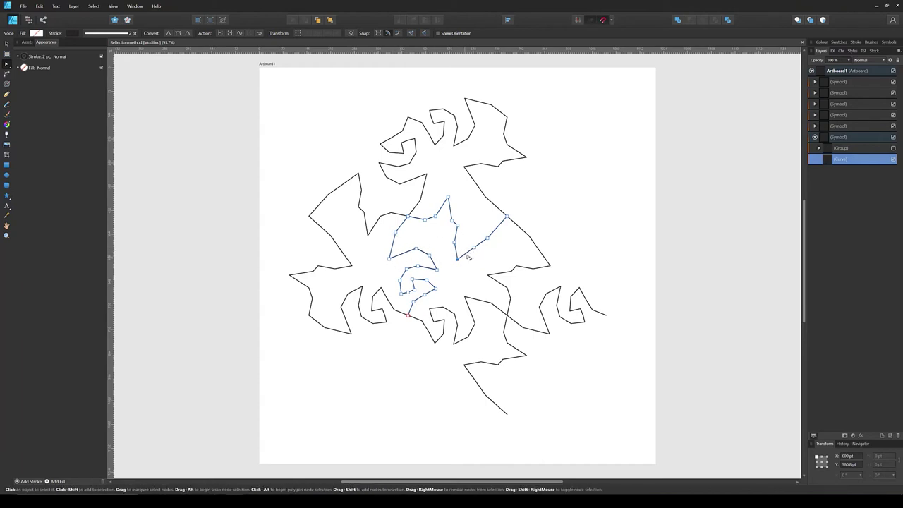
left_click(395, 232)
left_click(179, 34)
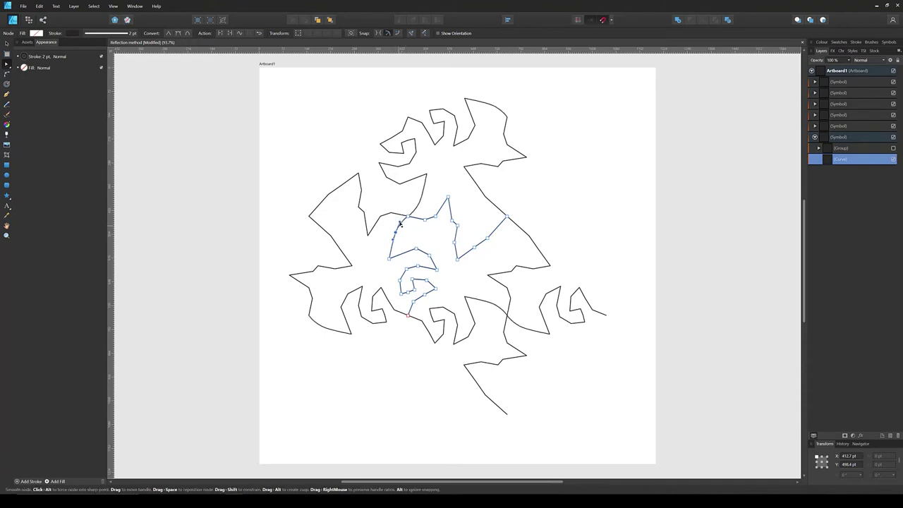
left_click_drag(395, 232, 424, 251)
left_click(430, 255)
key("Delete")
left_click(417, 266)
left_click(179, 33)
key("Delete")
left_click_drag(415, 250, 430, 269)
left_click_drag(389, 259, 394, 232)
left_click_drag(388, 259, 388, 234)
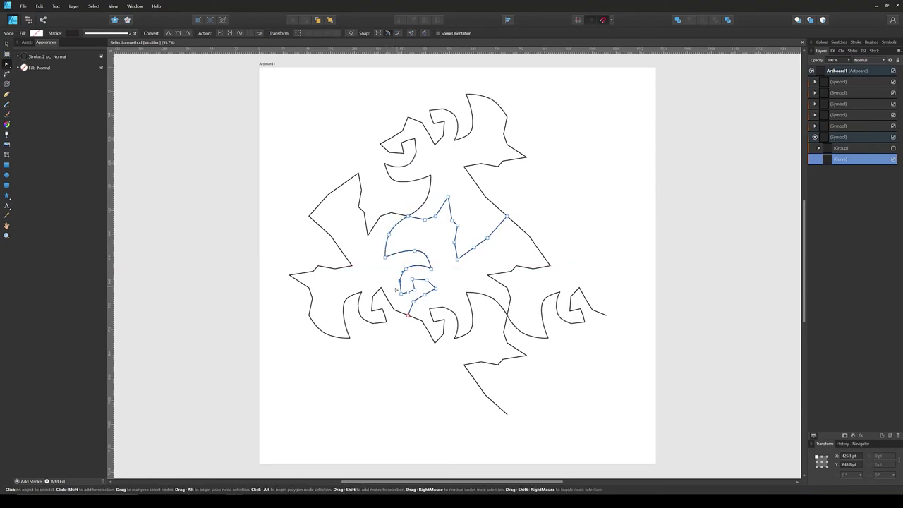
Smooth the left edge's lower spiral into curved hooks and delete the surplus nodes around it
left_click_drag(400, 280, 437, 292)
left_click(408, 292)
key("Delete")
left_click(426, 280)
key("Delete")
left_click(425, 294)
key("Delete")
left_click_drag(429, 295, 427, 297)
left_click_drag(415, 301, 411, 306)
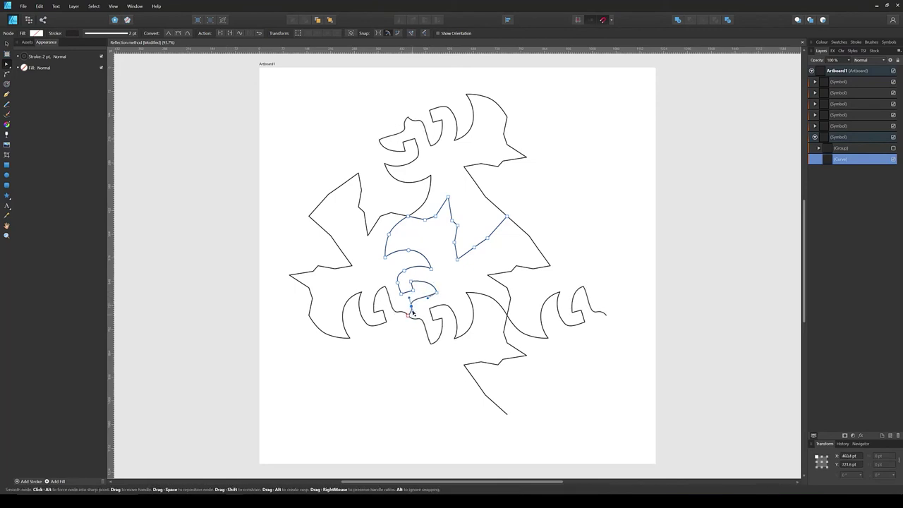
Smooth the top edge from the upper-left corner through its peak, removing a surplus node and adjusting the adjoining left-edge lobe
left_click_drag(400, 222, 389, 233)
left_click_drag(385, 257, 388, 255)
mouse_move(425, 219)
left_mouse_down()
mouse_move(430, 228)
mouse_move(425, 222)
left_mouse_up()
left_click_drag(454, 242, 457, 261)
left_click_drag(423, 220, 425, 221)
left_click_drag(435, 216, 454, 225)
key("Delete")
left_click_drag(426, 228, 429, 222)
left_click_drag(457, 204, 441, 216)
left_click_drag(457, 245, 451, 236)
left_click_drag(445, 200, 442, 203)
Curve the top edge's notch and its run to the upper-right corner, and lengthen the left edge's upper point
left_click(454, 235)
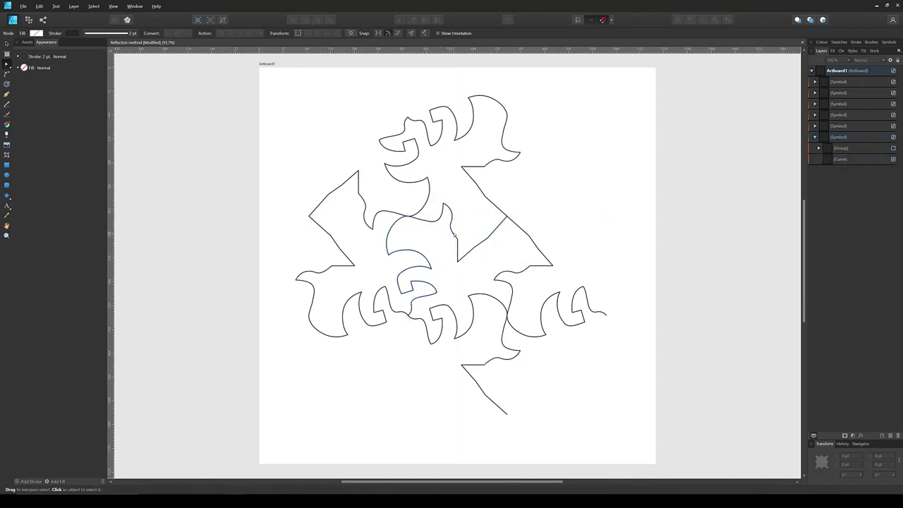
left_click_drag(454, 235, 498, 226)
left_click_drag(476, 238, 479, 235)
left_click_drag(452, 257, 452, 261)
left_click_drag(388, 255, 388, 261)
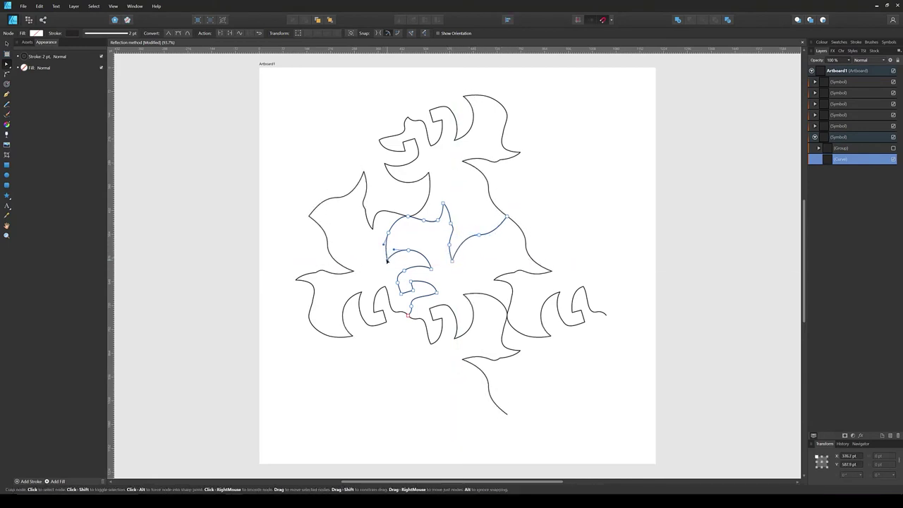
Bend the top edge's peak towards a flame-like tip, delete the extra node beside the notch and reshape the notch
left_click(443, 209)
mouse_move(452, 212)
left_mouse_down()
mouse_move(431, 222)
mouse_move(447, 206)
left_mouse_up()
mouse_move(456, 212)
left_mouse_down()
mouse_move(443, 222)
mouse_move(466, 215)
mouse_move(454, 225)
left_mouse_up()
left_click(450, 244)
key("Delete")
left_click_drag(452, 261, 478, 231)
left_click_drag(453, 196, 452, 200)
left_click_drag(450, 247, 396, 295)
Fine-tune the nodes of the flame tip, the notch and the run to the upper-right corner, then deselect the curve
left_click(429, 268)
mouse_move(443, 222)
left_mouse_down()
mouse_move(451, 216)
mouse_move(436, 222)
mouse_move(454, 227)
left_mouse_up()
left_click_drag(452, 199, 458, 202)
left_click_drag(454, 226, 496, 231)
left_click(424, 276)
left_click(486, 230)
mouse_move(480, 232)
left_mouse_down()
mouse_move(474, 241)
mouse_move(467, 234)
left_mouse_up()
left_click(538, 205)
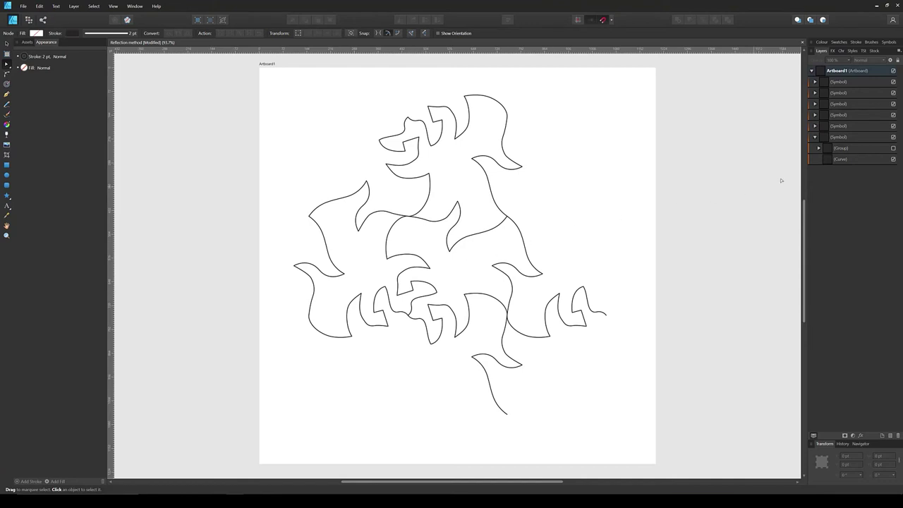
Delete the hidden group inside the original symbol, keeping only its curve
left_click(814, 137)
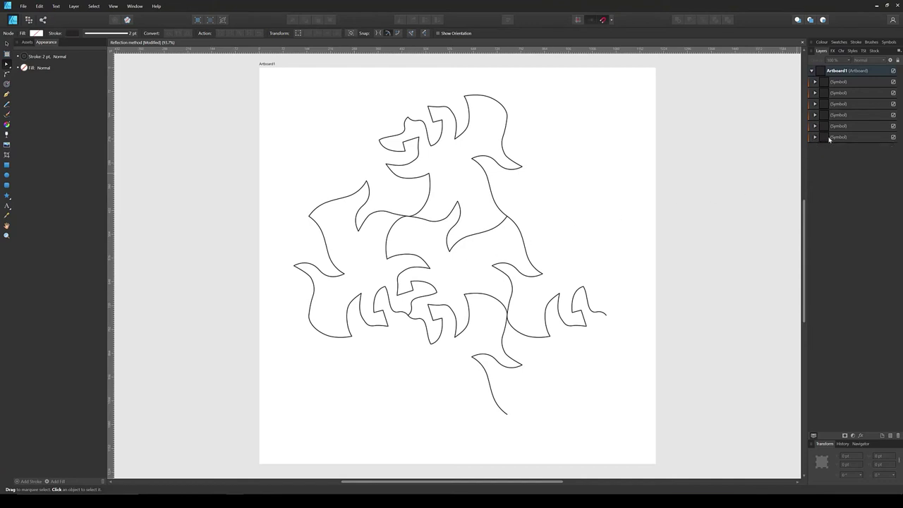
left_click(830, 138)
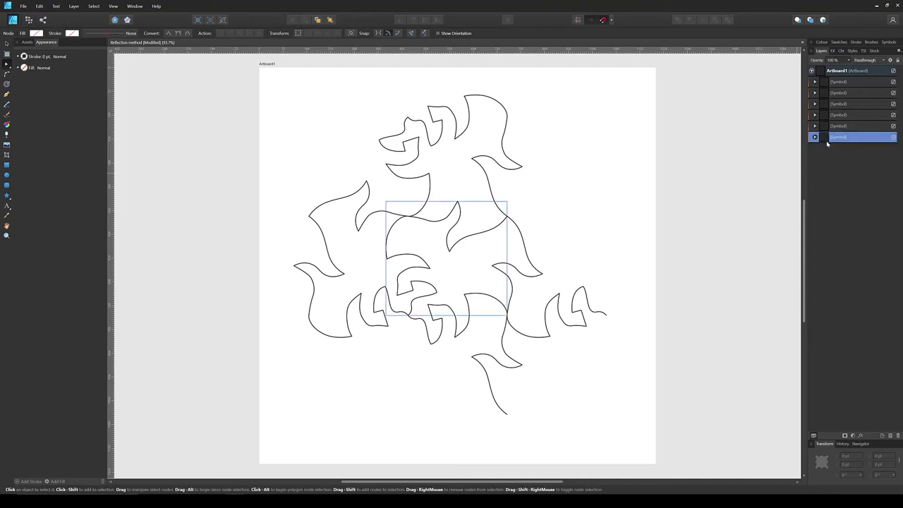
left_click(833, 83, "shift")
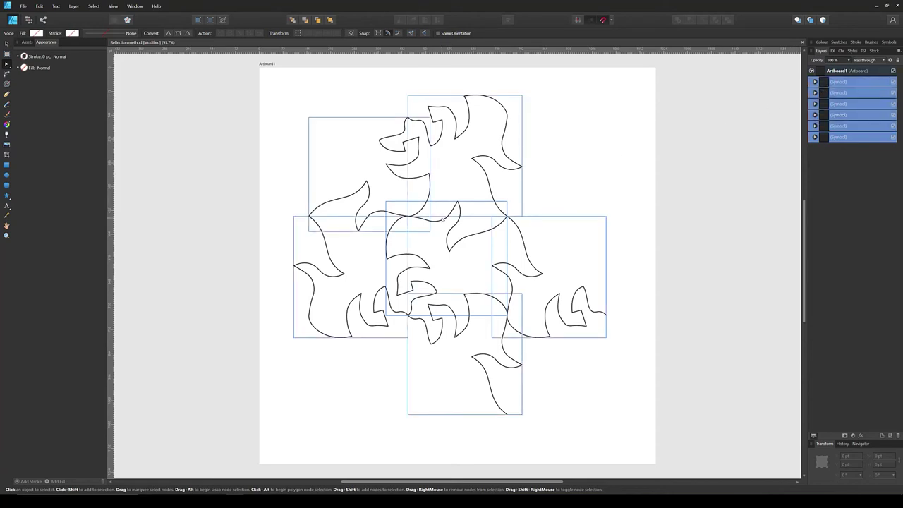
left_click(814, 138)
left_click(830, 150)
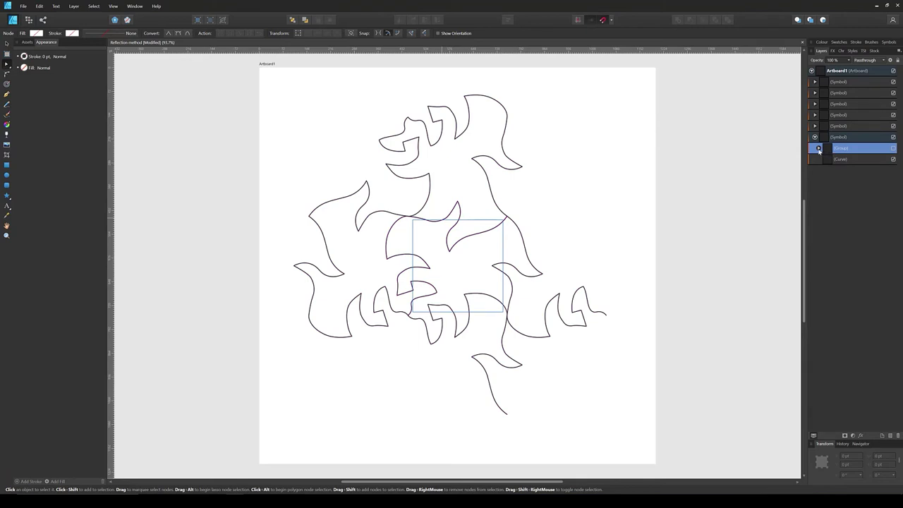
left_click(818, 149)
Detach all six symbol instances so they become independent groups
left_click(832, 137)
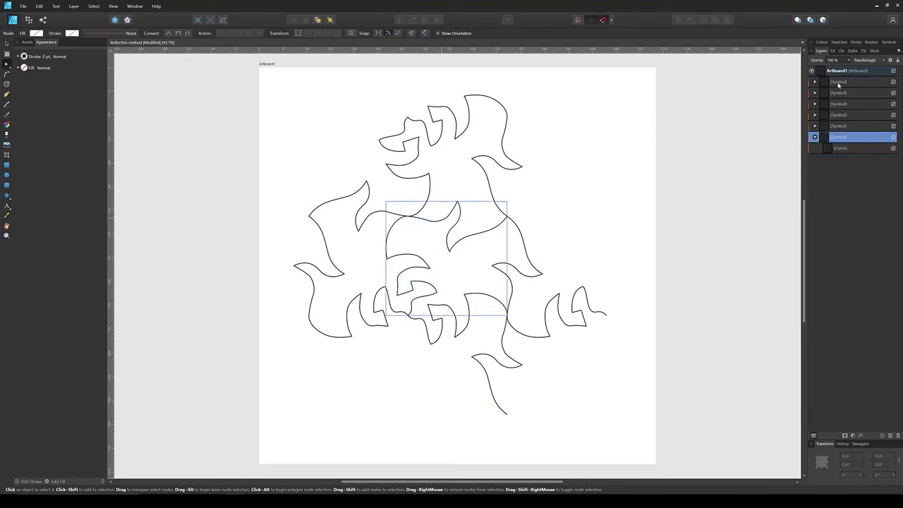
left_click(838, 87, "shift")
left_click(890, 42)
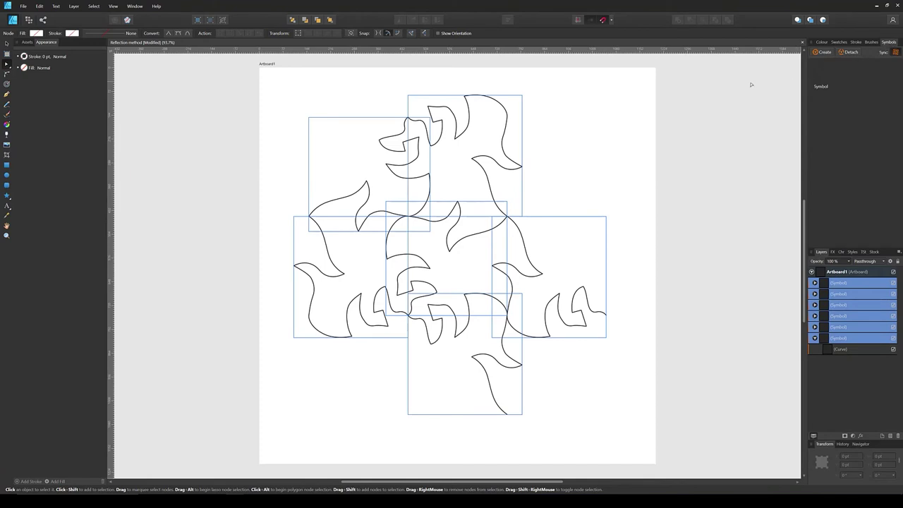
left_click(850, 53)
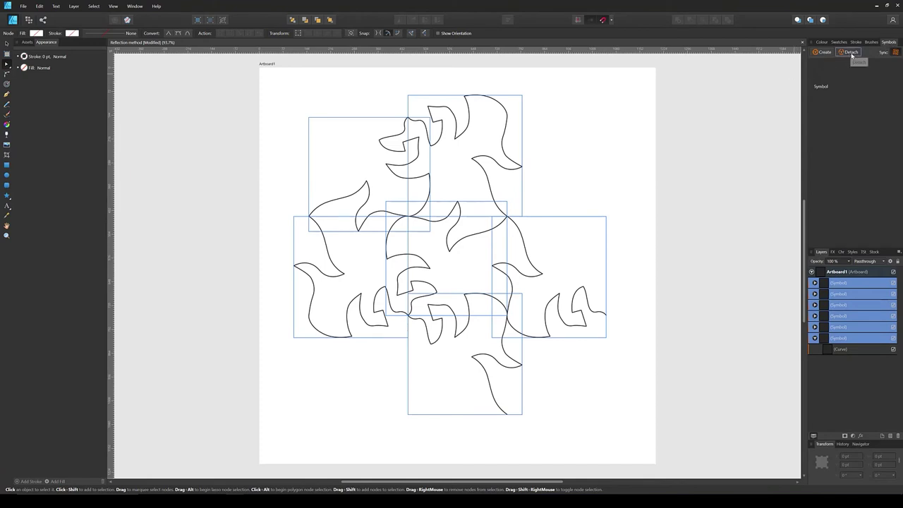
left_click(889, 43)
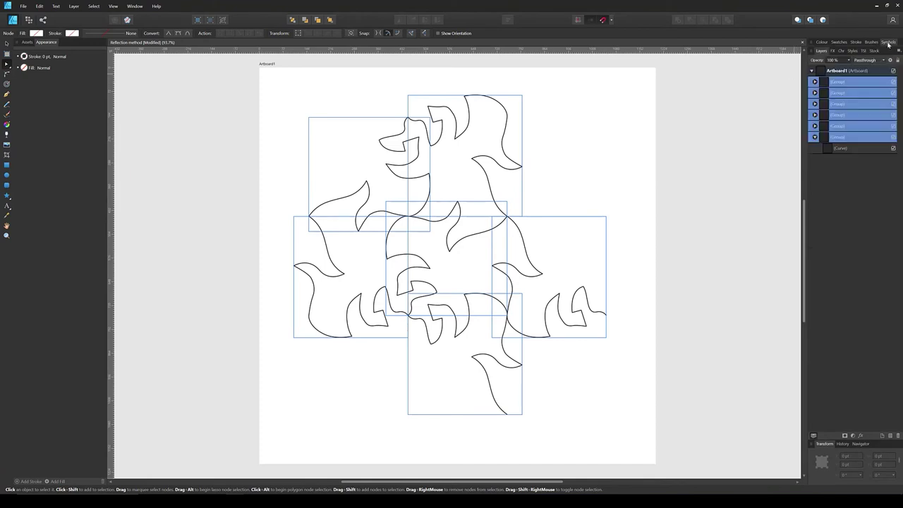
Ungroup all six groups into separate curves and clear the selection
right_click(436, 138)
left_click(468, 181)
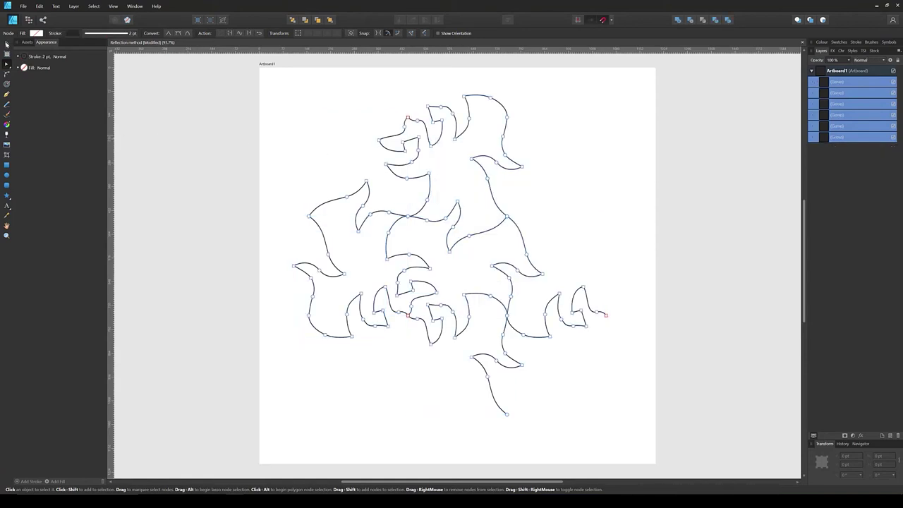
left_click(6, 44)
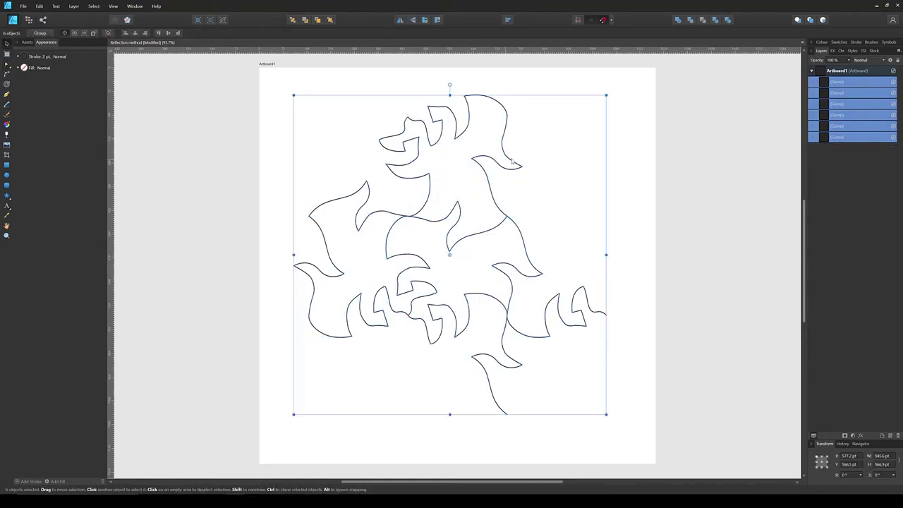
left_click(563, 158)
left_click(563, 158)
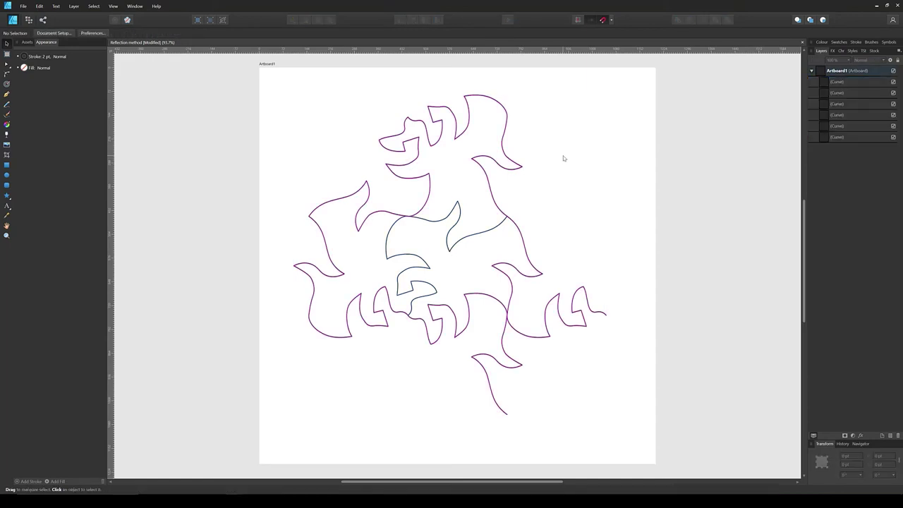
Delete the two curves above the central tile and the curve to its left
left_click(502, 141)
left_click_drag(503, 141, 524, 129)
key("Delete")
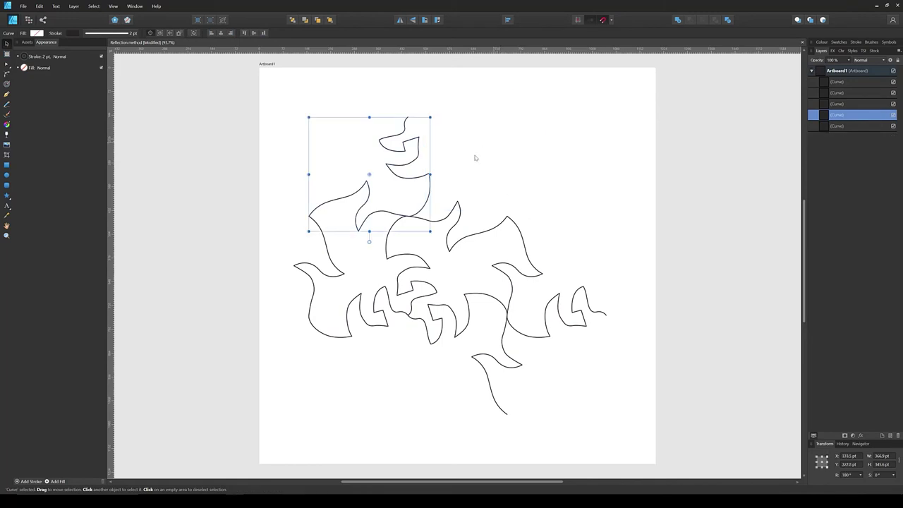
left_click_drag(423, 178, 402, 169)
key("Delete")
left_click_drag(358, 317, 344, 328)
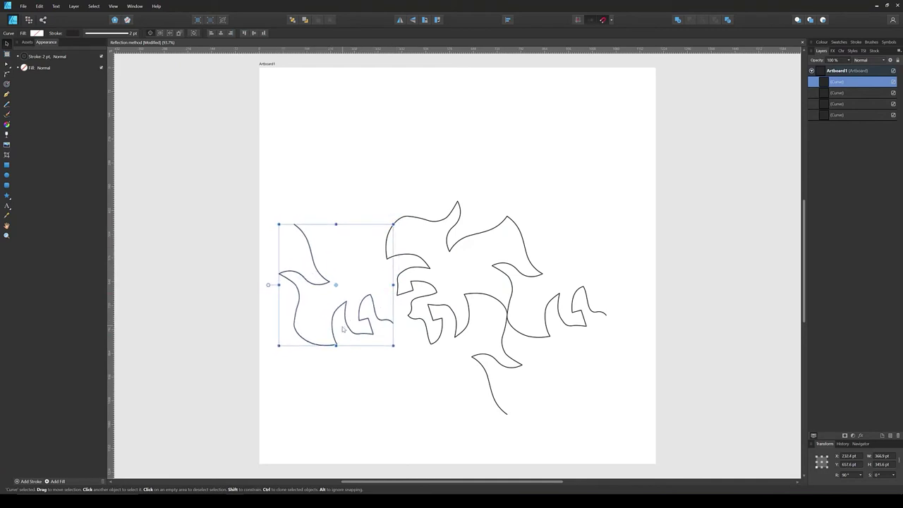
key("Delete")
left_click(525, 367)
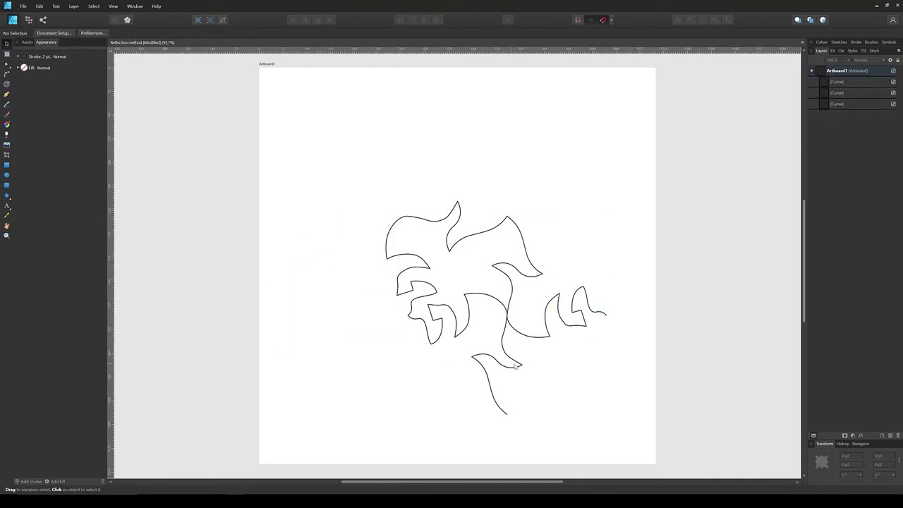
Trim the lower curve by deleting its nodes beyond the tile's lower-right corner
left_click(521, 364)
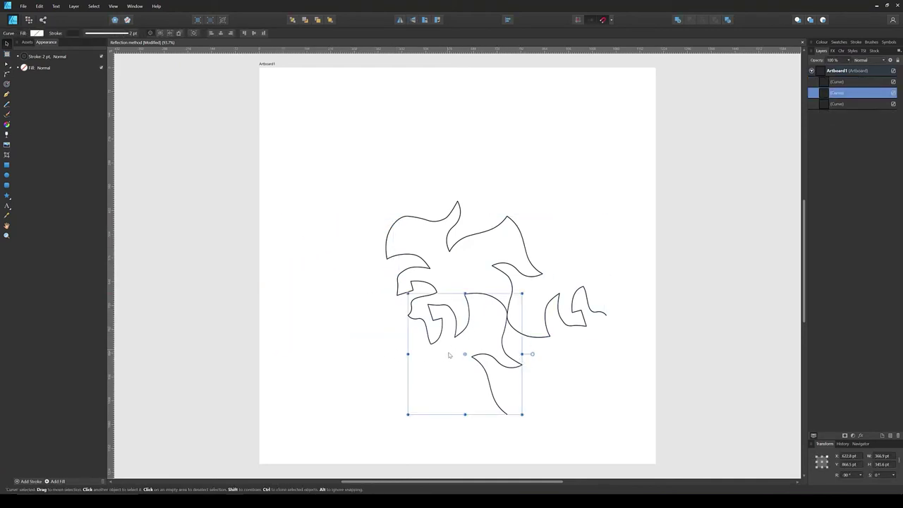
key("a")
left_click_drag(467, 433, 541, 346)
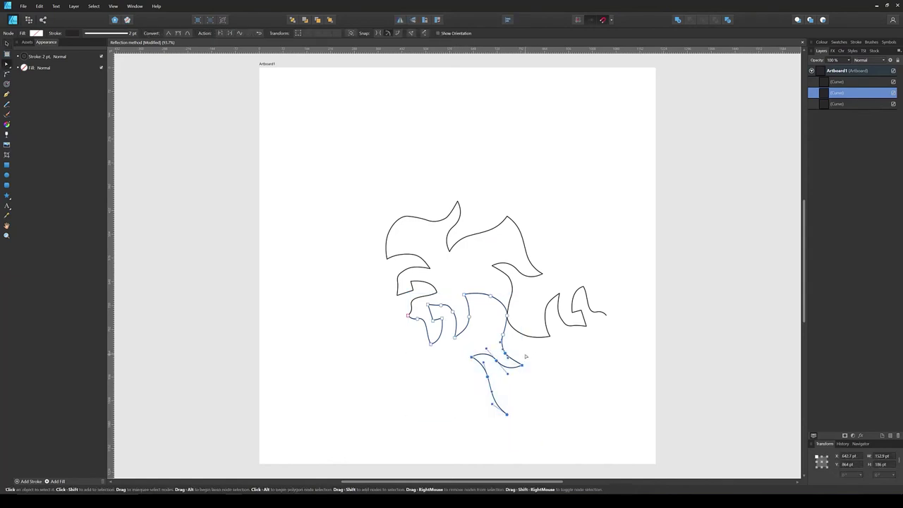
key("Delete")
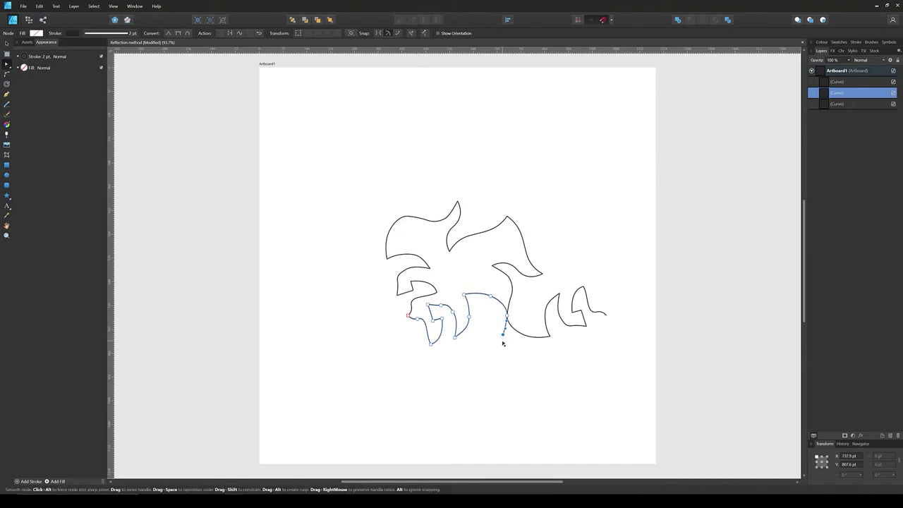
key("Delete")
Trim the right-hand curve by deleting its nodes beyond the tile's lower-right corner
left_click(593, 308)
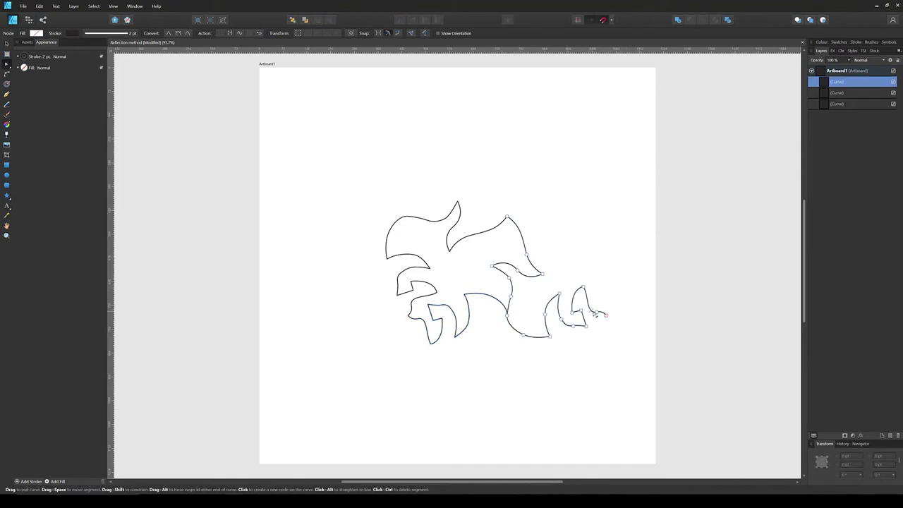
left_click_drag(633, 282, 520, 366)
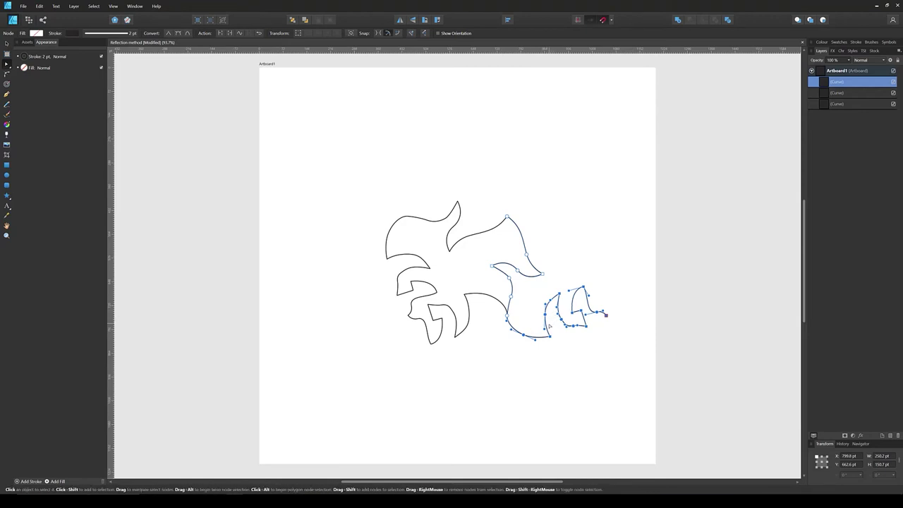
key("Delete")
left_click(444, 358)
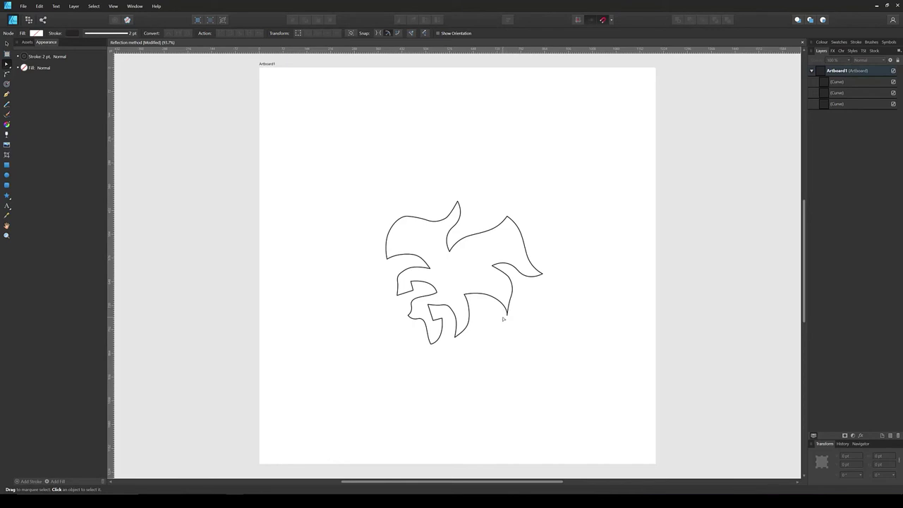
Join the original curve and the lower curve at their shared end nodes in the tile's lower-left corner
scroll(503, 319, "up", 5)
scroll(503, 319, "down", 3)
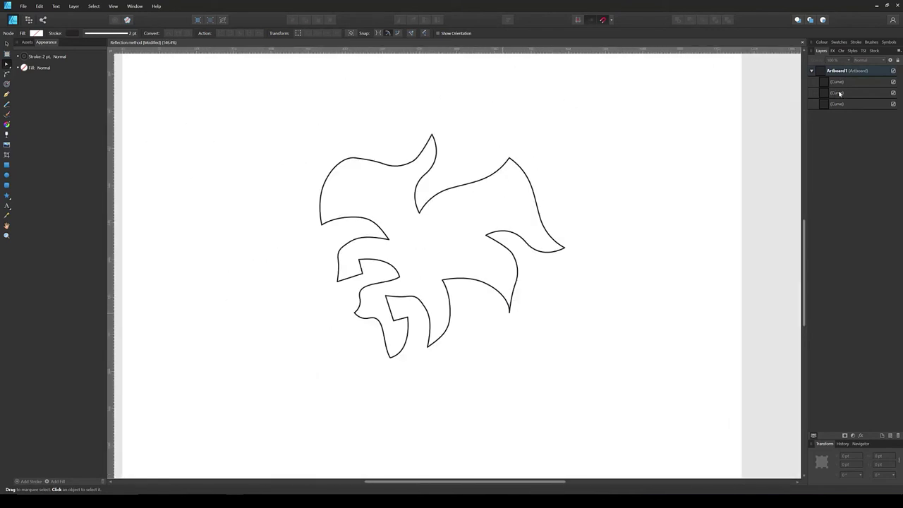
left_click(837, 92)
left_click(836, 106)
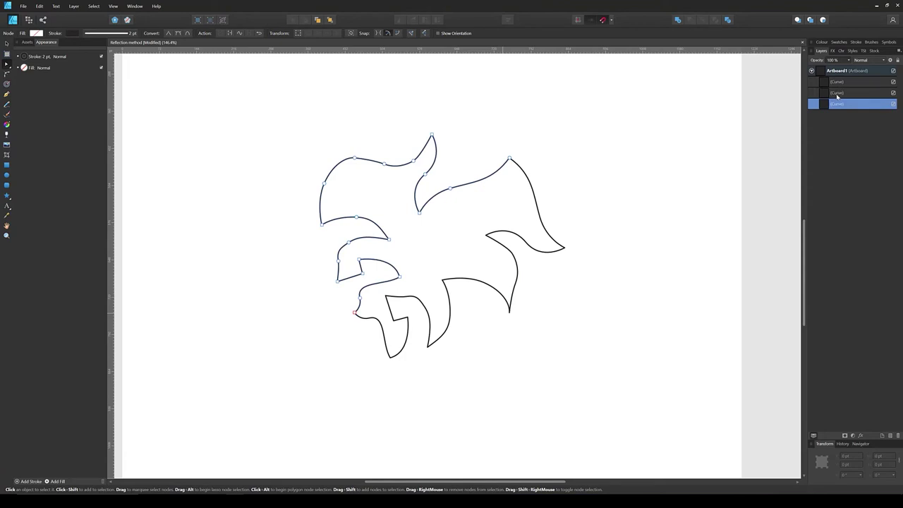
left_click(835, 97)
left_click_drag(835, 98, 829, 100)
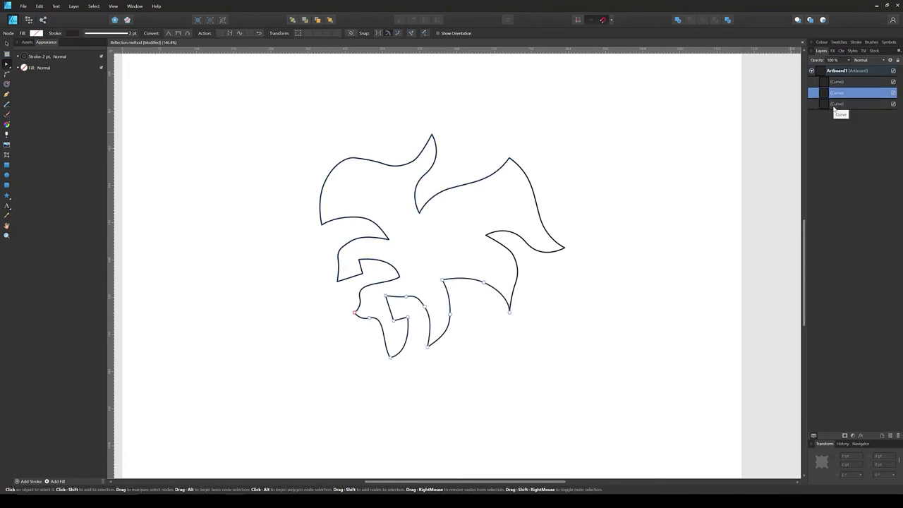
left_click(835, 105)
left_click(838, 95, "shift")
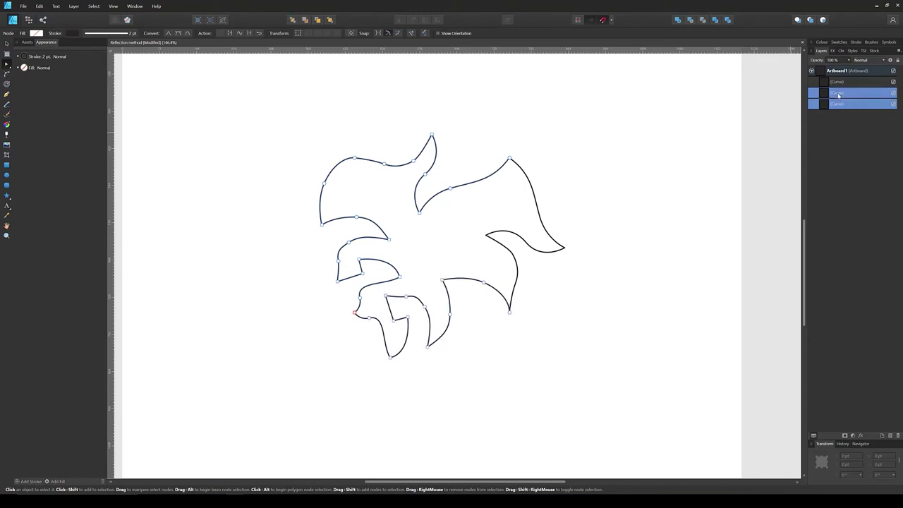
left_click_drag(343, 309, 362, 326)
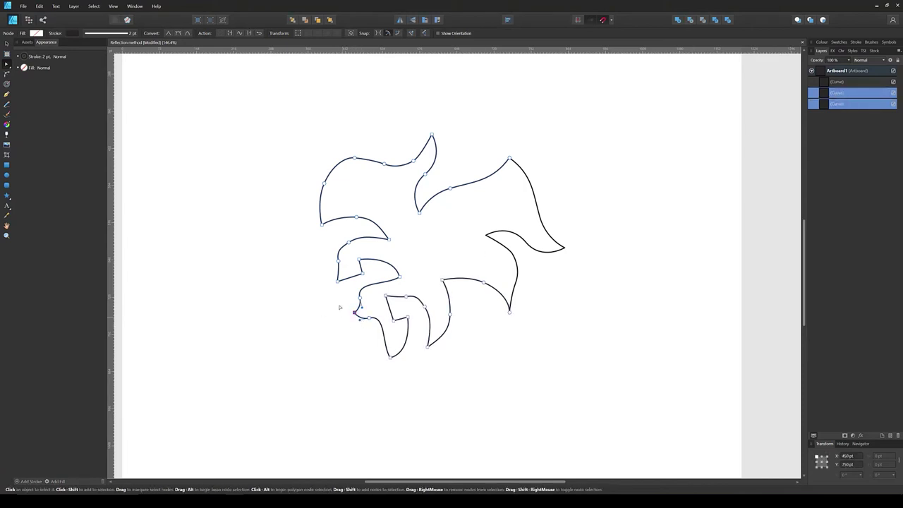
left_click(250, 33)
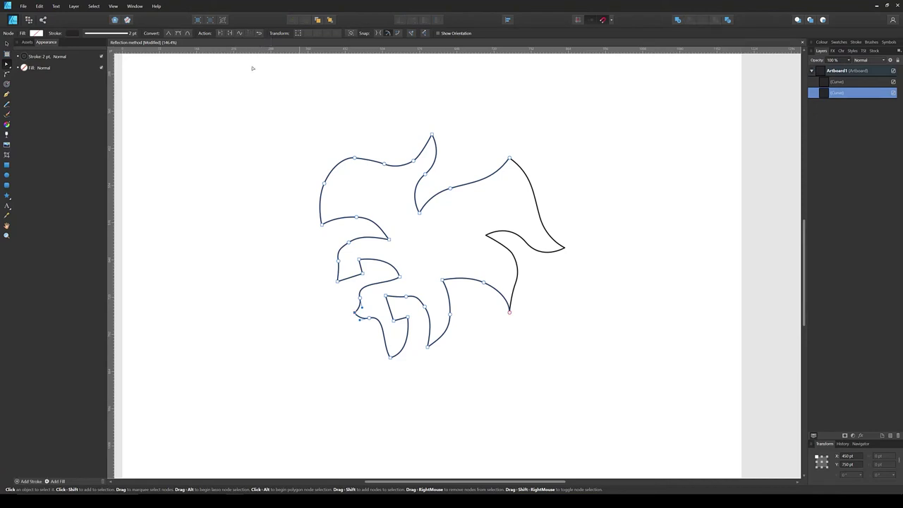
Join the right-hand curve to the combined outline at the tile's lower-right corner
left_click(832, 83, "shift")
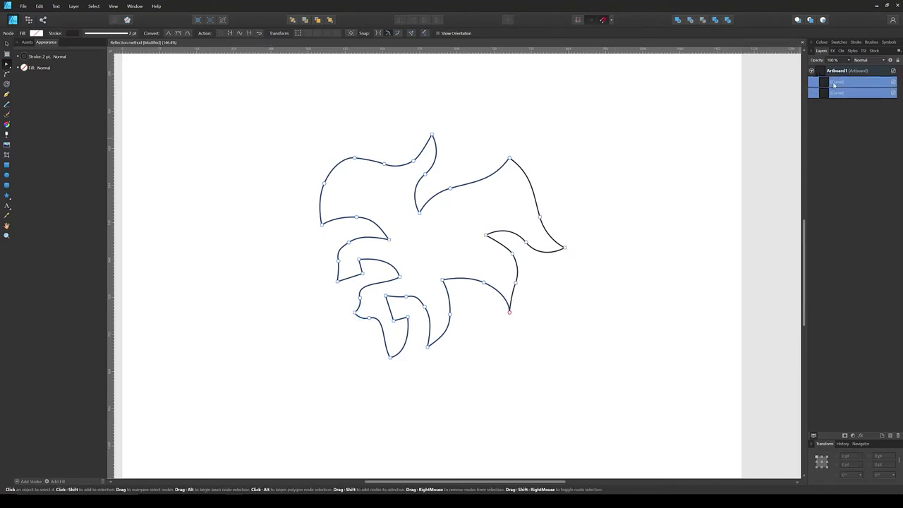
left_click_drag(528, 298, 495, 338)
left_click(250, 34)
Join the tile outline's curves at their shared end nodes in the upper-right corner and deselect the shape
left_click_drag(529, 141, 493, 173)
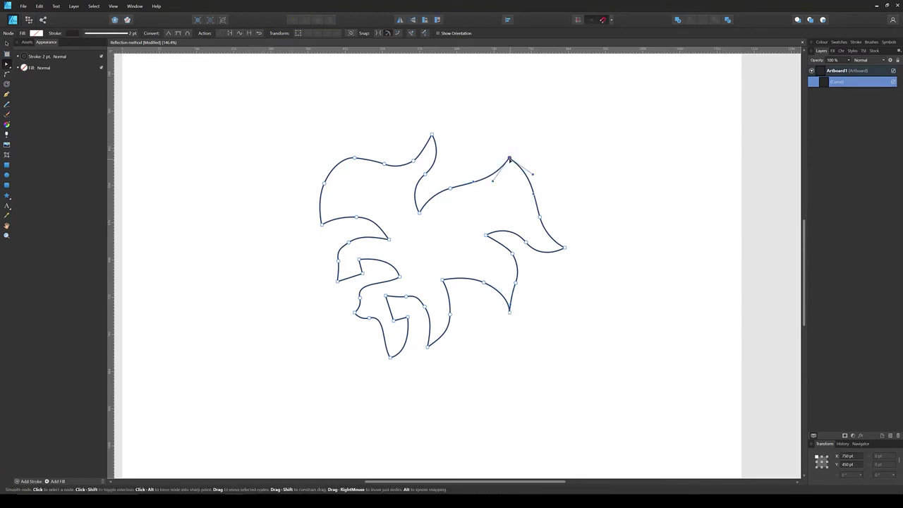
left_click(256, 34)
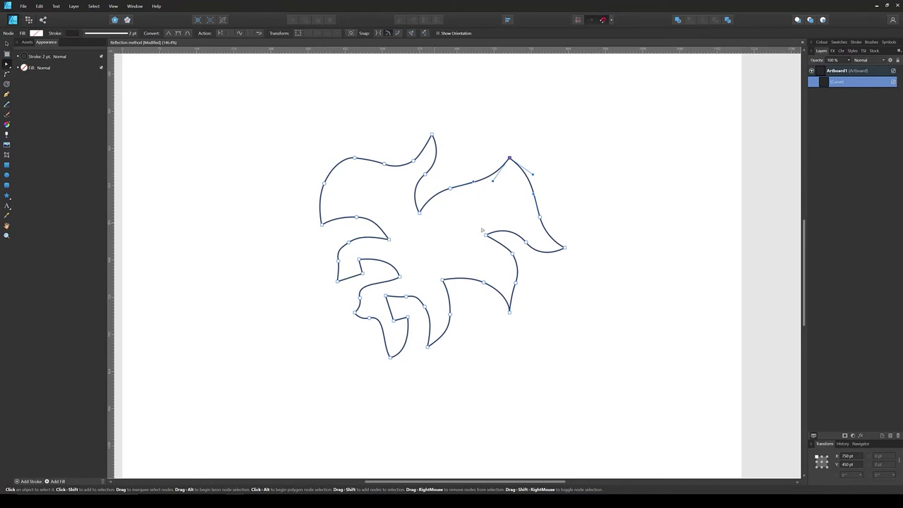
left_click(544, 312)
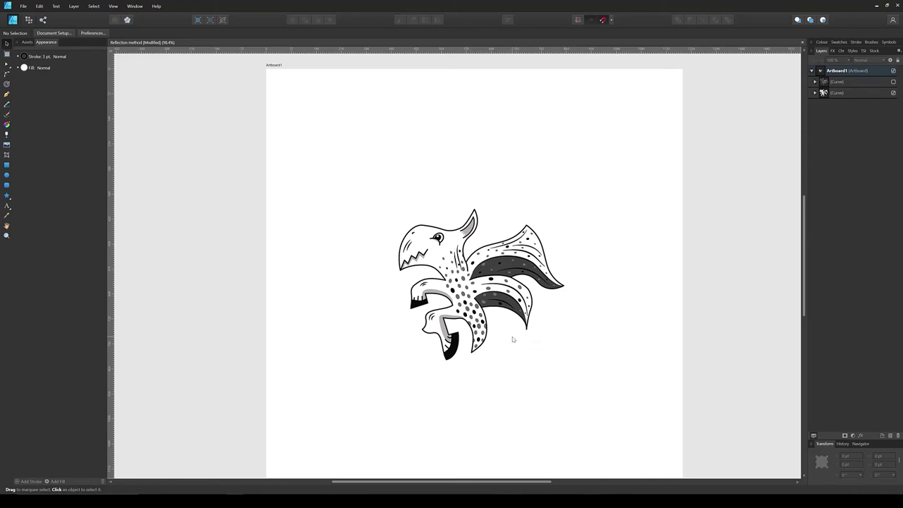
Draw a square above the creature and set its size to 300 pt
key("ctrl+s")
left_click(7, 165)
left_click_drag(376, 142, 440, 206)
left_click(876, 459)
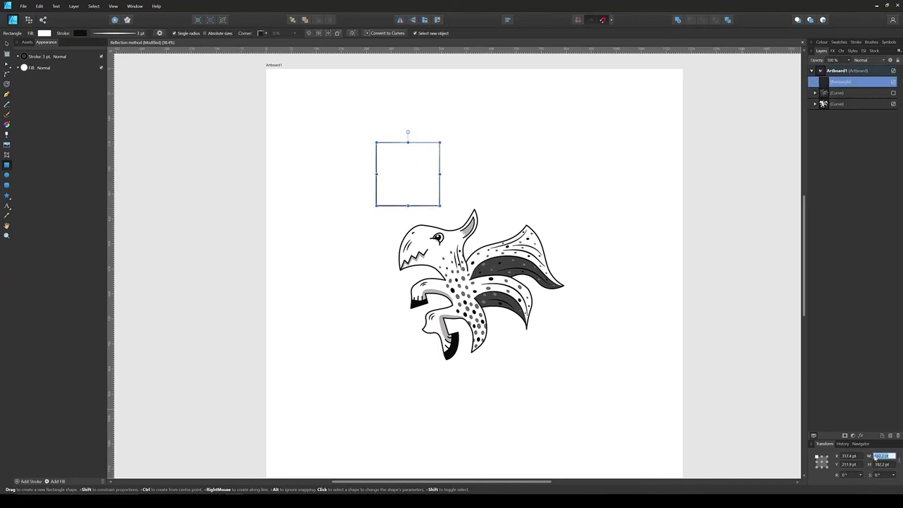
type("300")
key("Return")
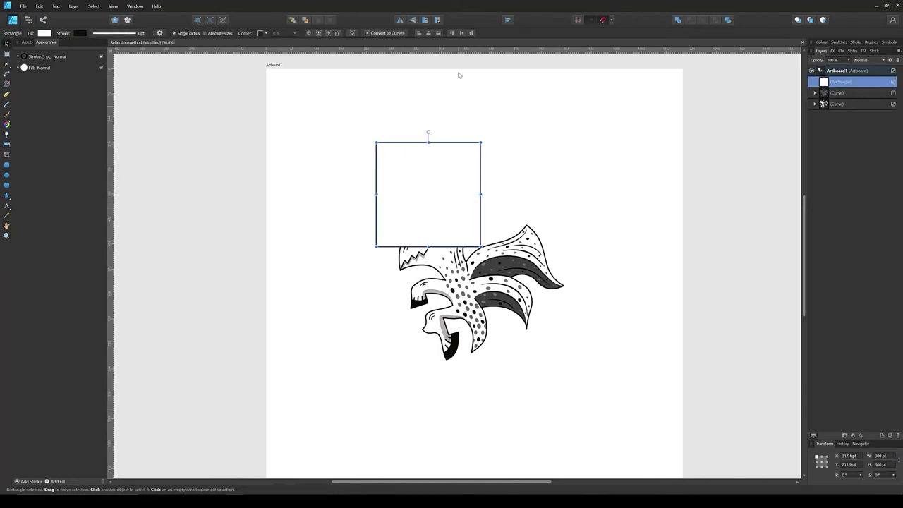
Centre the square horizontally and vertically on the artboard and remove its fill
left_click(428, 32)
left_click(461, 32)
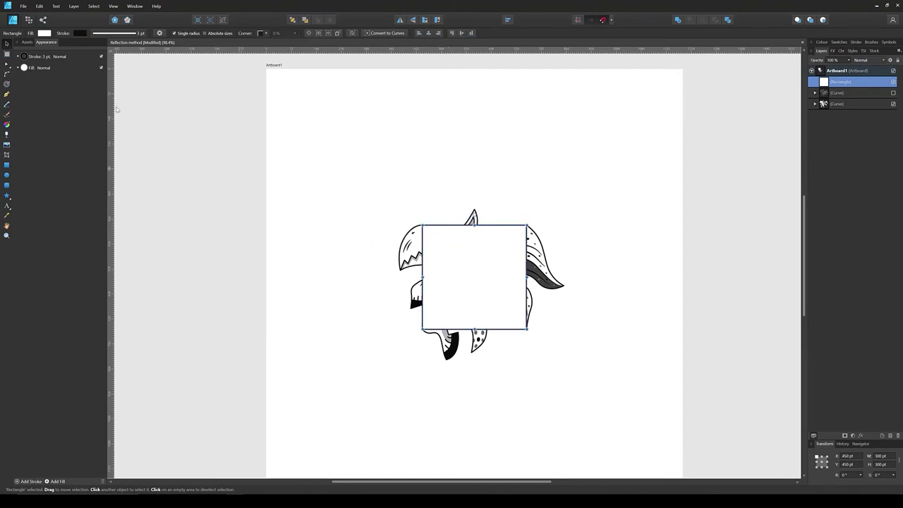
left_click(45, 34)
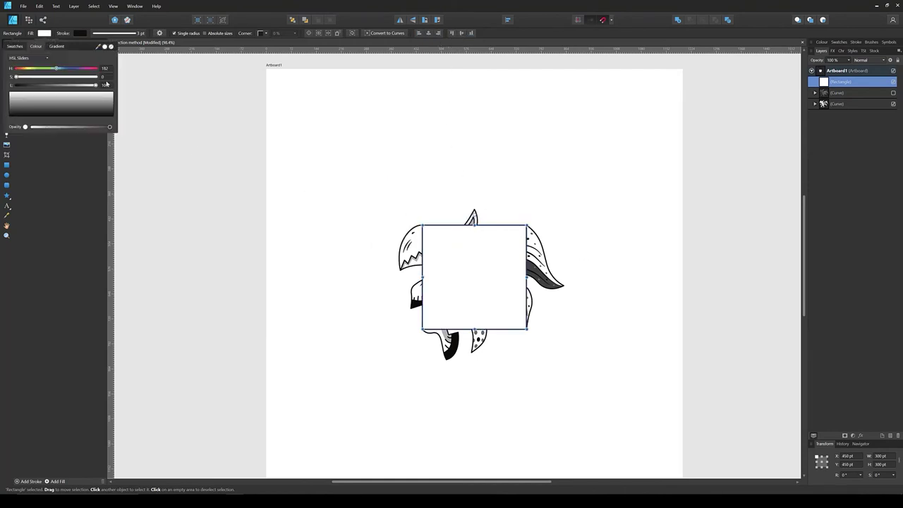
left_click(111, 47)
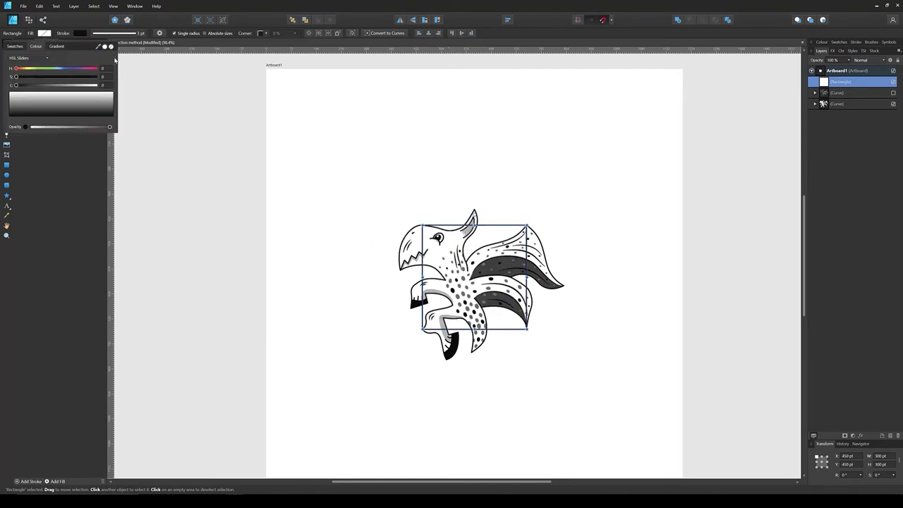
Clip the light creature inside the square by nesting its curve in the rectangle layer
left_click(829, 107)
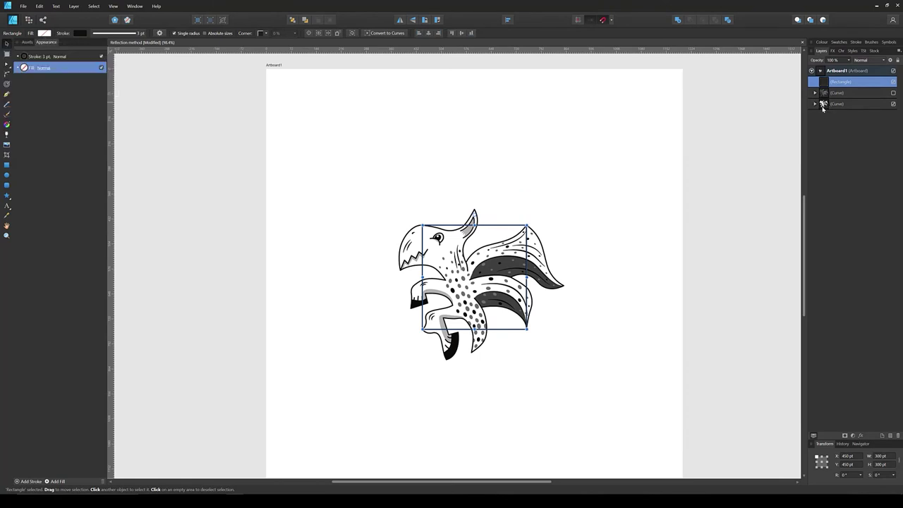
left_click_drag(822, 107, 841, 88)
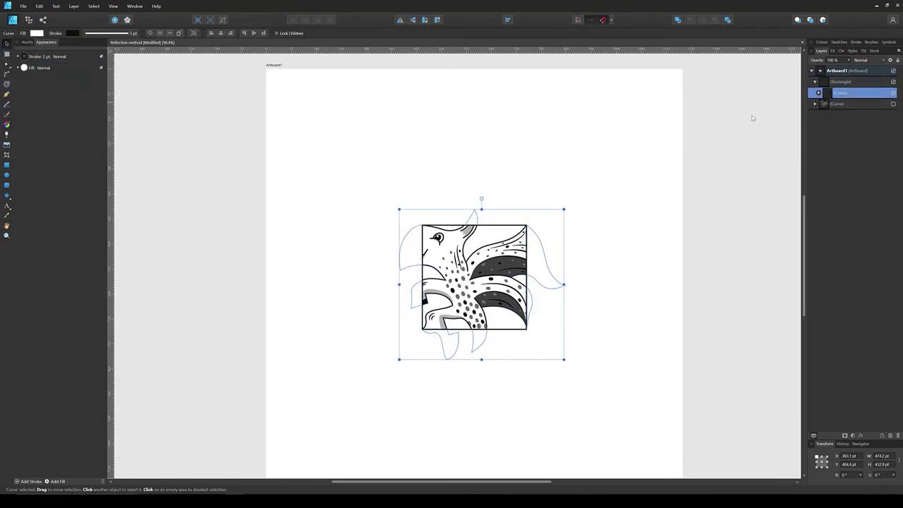
left_click(752, 118)
left_click(815, 82)
Compare the dark creature and the clipped light tile by toggling their layer visibility
left_click(893, 82)
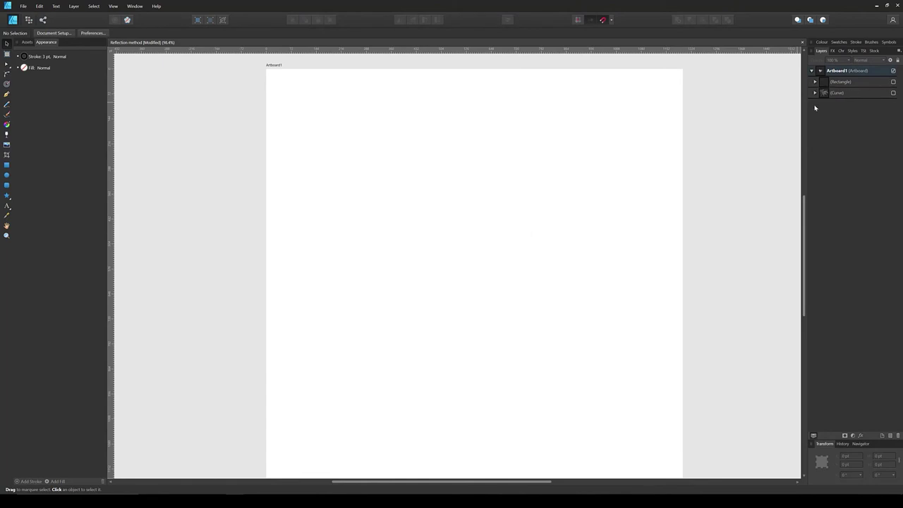
left_click(893, 92)
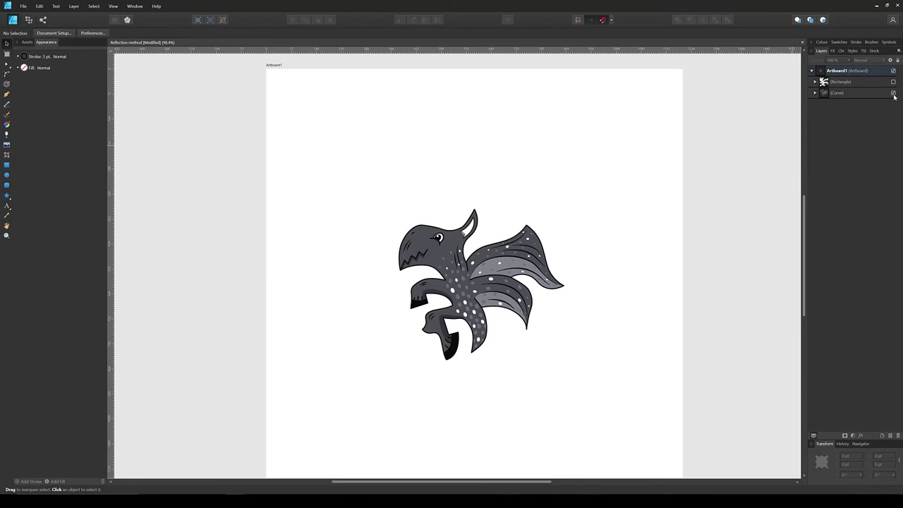
left_click(894, 94)
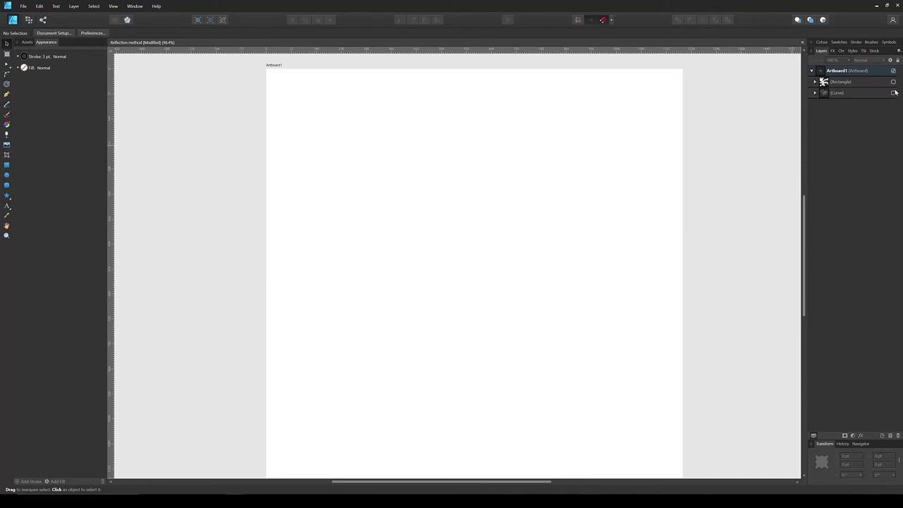
left_click(892, 82)
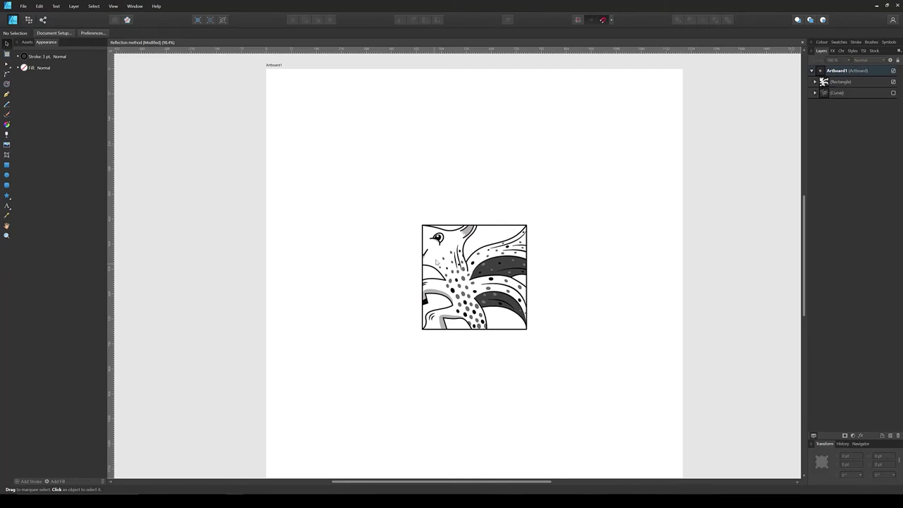
Duplicate the clipped light tile and delete the creature from inside the copy
left_click(841, 83)
key("ctrl+j")
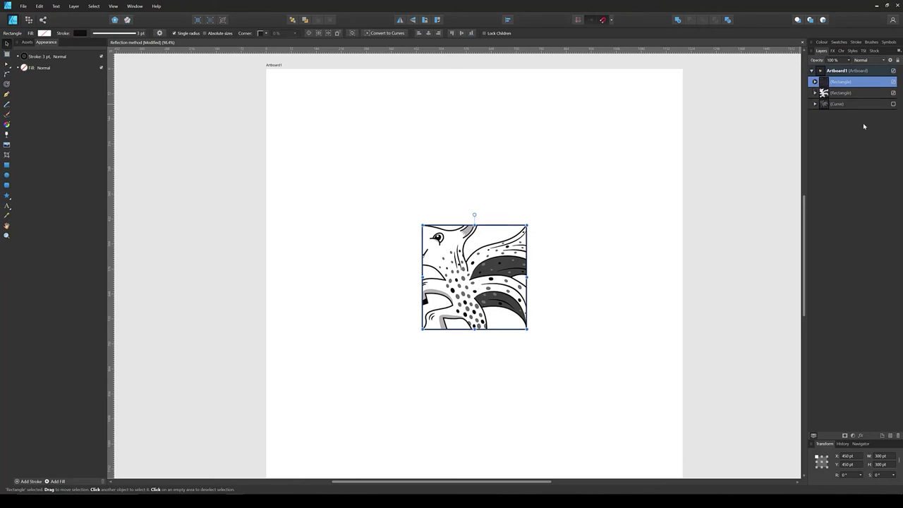
left_click(814, 82)
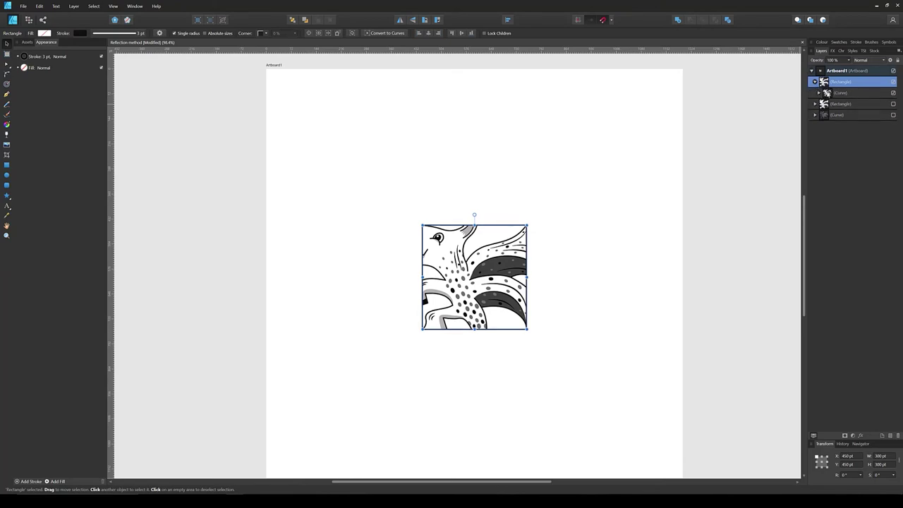
left_click(823, 94)
key("Delete")
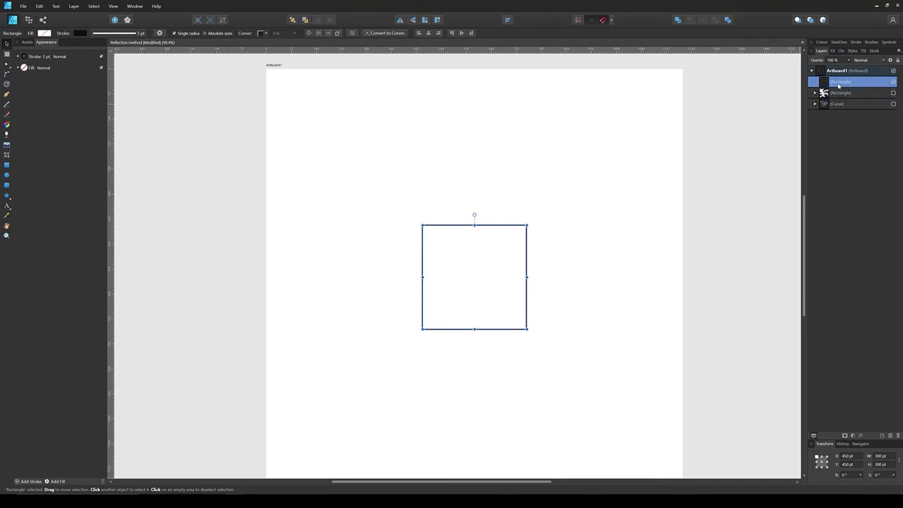
Clip the dark creature inside the empty square, hide that tile and show the light one
left_click_drag(836, 103, 860, 96)
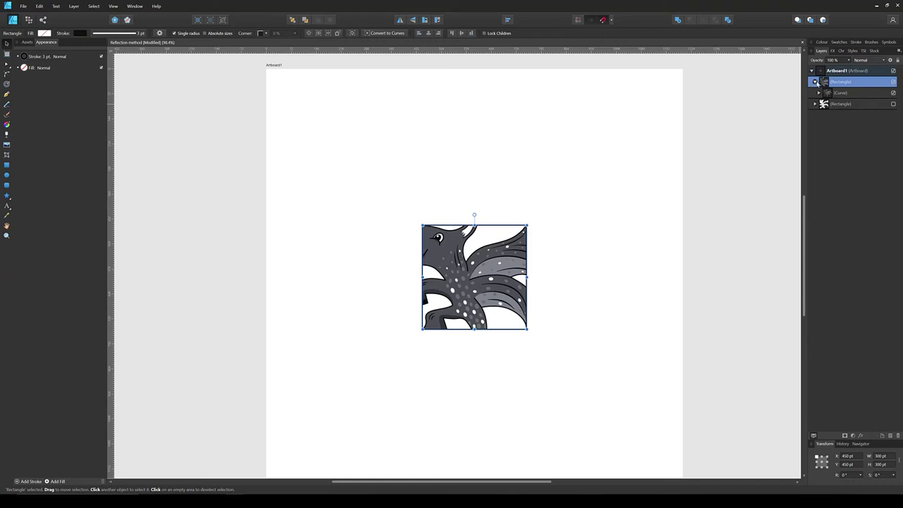
left_click(815, 82)
left_click(893, 82)
left_click(893, 93)
Create a symbol from the clipped light tile
left_click(839, 94)
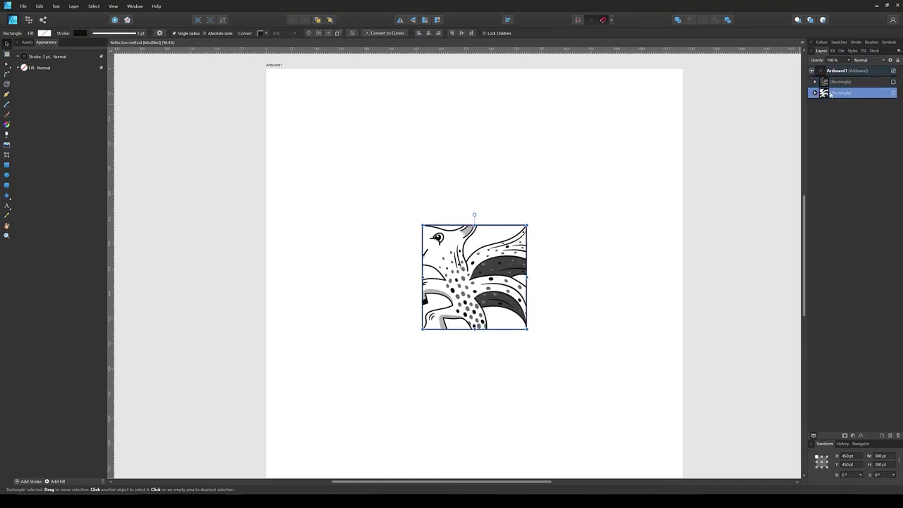
left_click(889, 42)
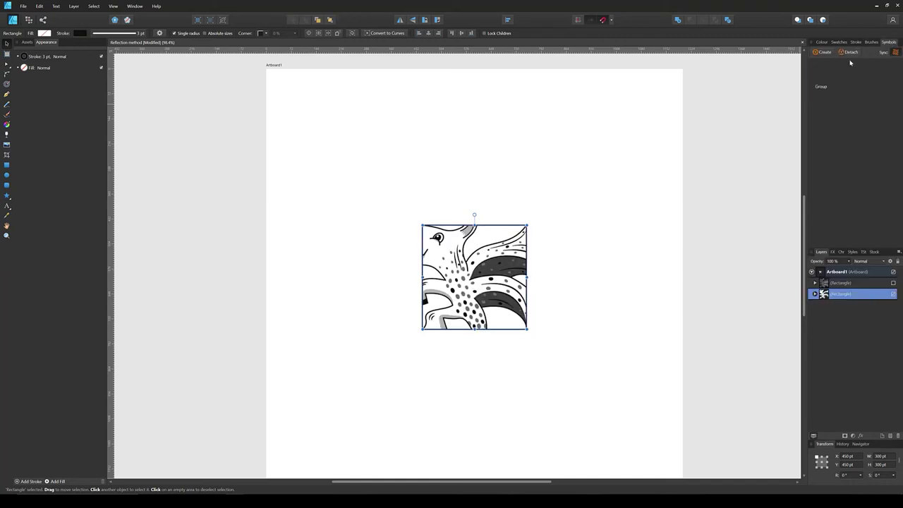
left_click(823, 51)
left_click(888, 42)
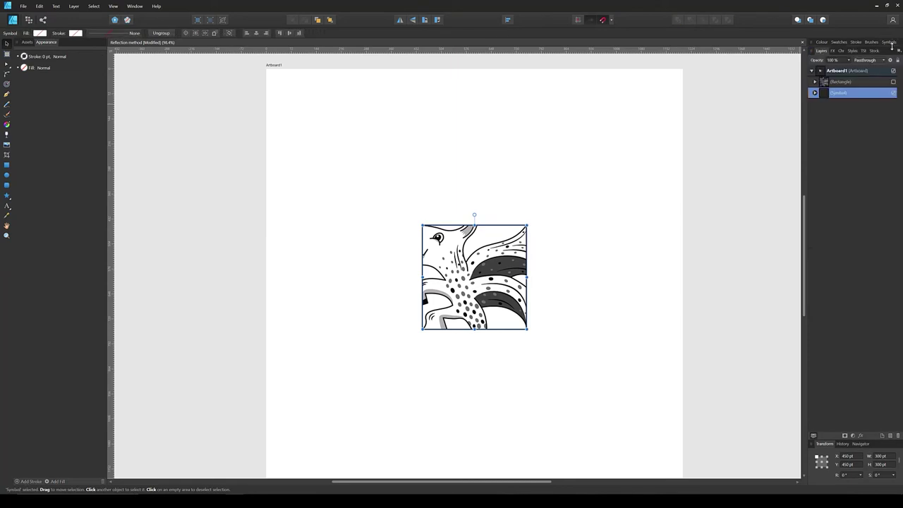
Create a symbol from the clipped dark tile
left_click(844, 79)
left_click(888, 41)
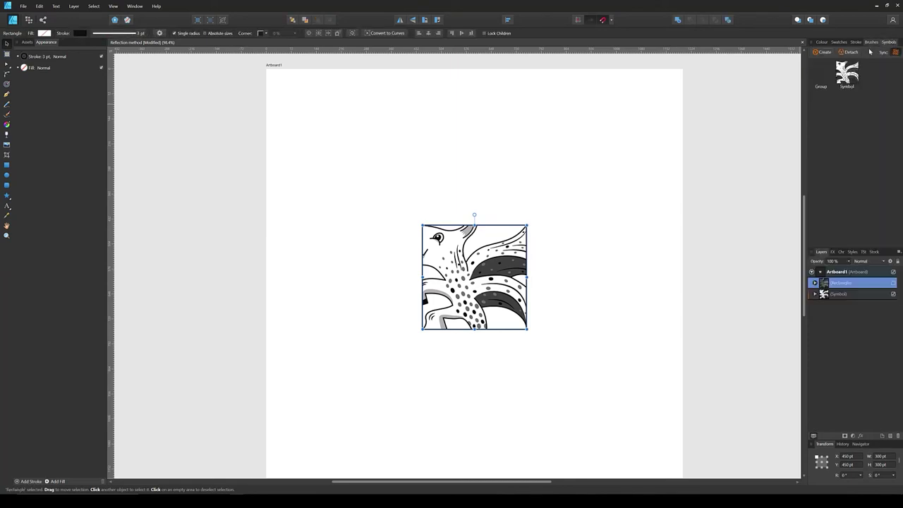
left_click(823, 51)
left_click(890, 42)
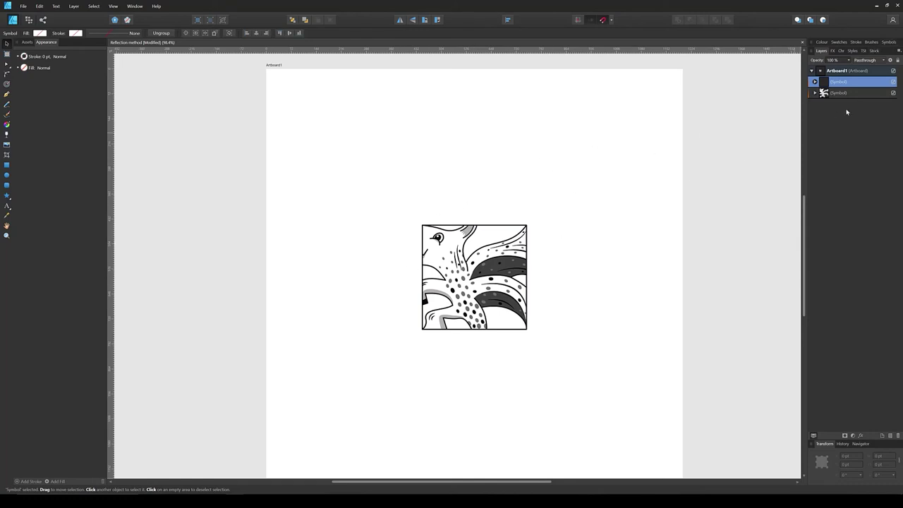
Duplicate the light symbol and rotate the copy 90° about its upper-right corner, using a repositioned transform origin
left_click(838, 93)
left_click(815, 82)
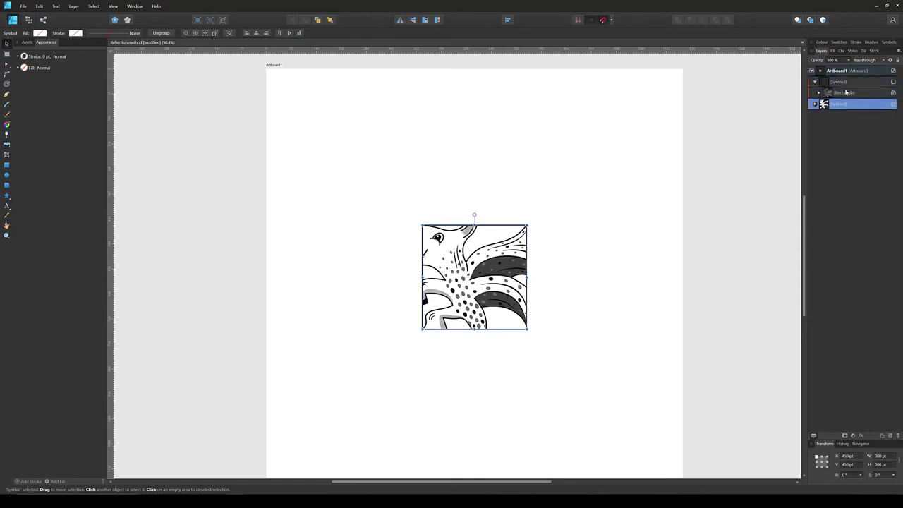
left_click(816, 82)
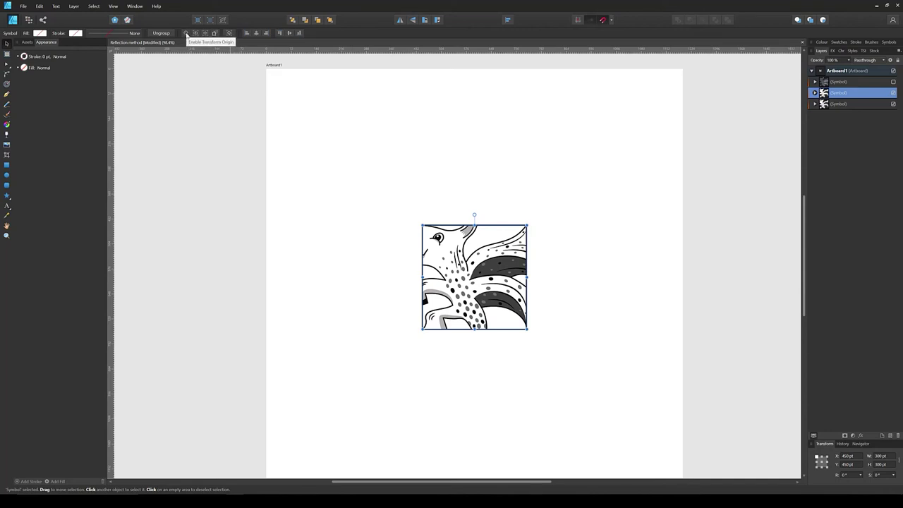
left_click(186, 33)
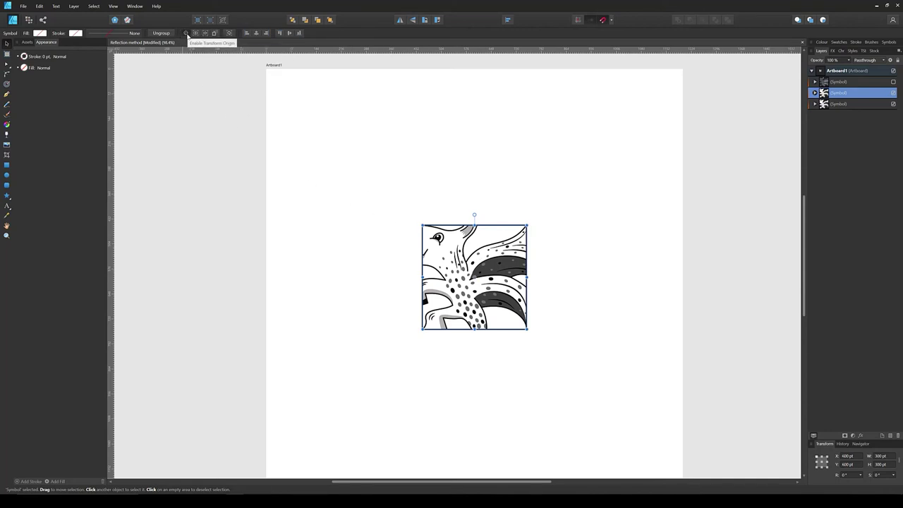
left_click_drag(473, 277, 526, 226)
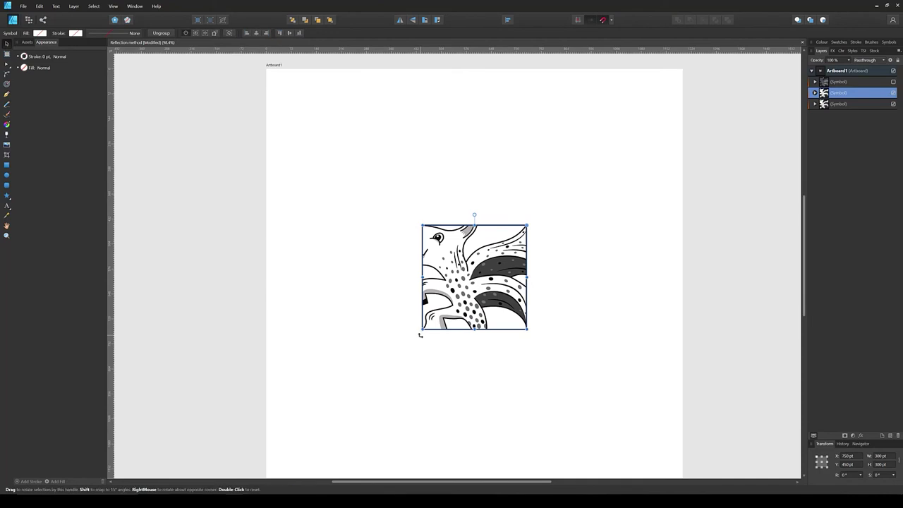
left_click_drag(439, 347, 648, 307)
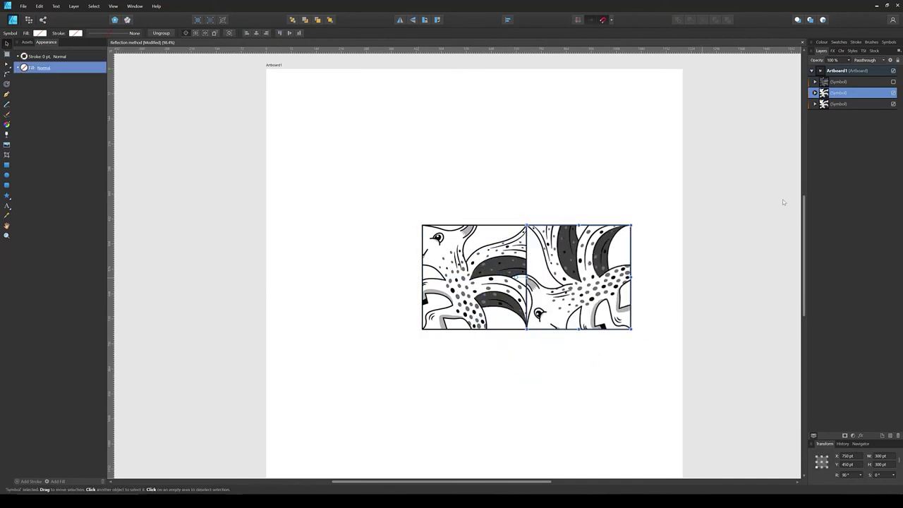
Release the light creature from its clipping by moving its curve above the rectangle within the original symbol
left_click(814, 104)
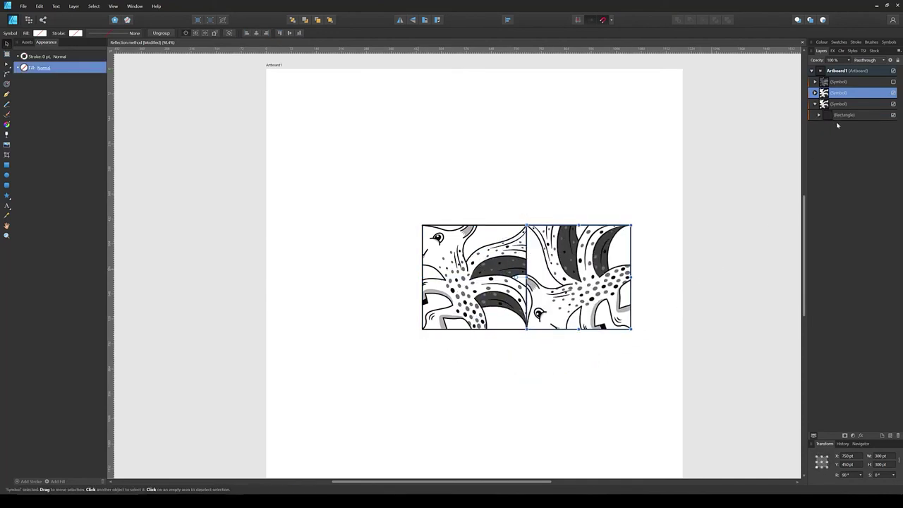
left_click(833, 117)
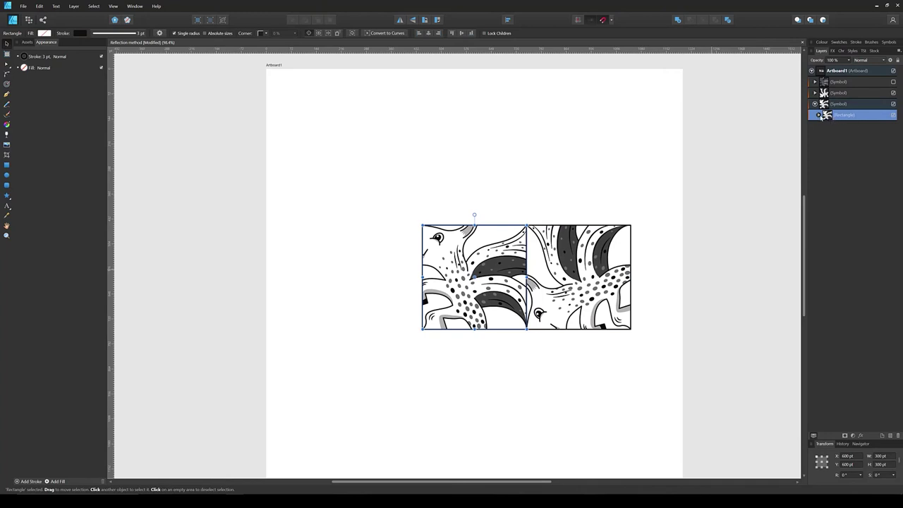
left_click(818, 115)
left_click_drag(834, 134, 843, 111)
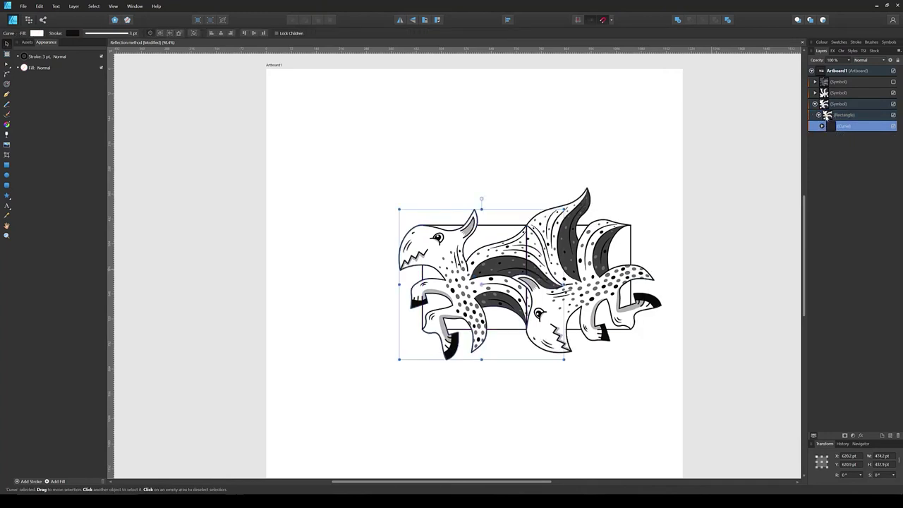
left_click(648, 254)
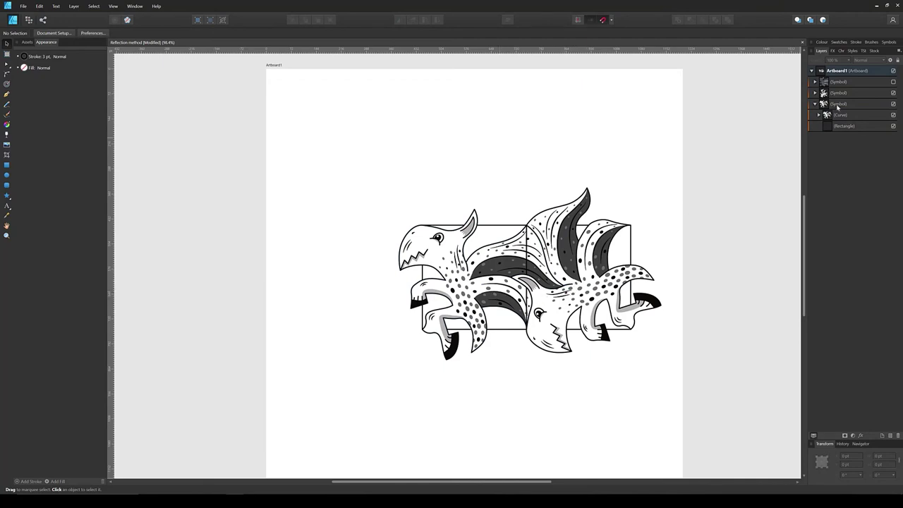
Show the hidden dark symbol and rotate it 90° about its upper-right corner, using a repositioned transform origin
left_click(894, 82)
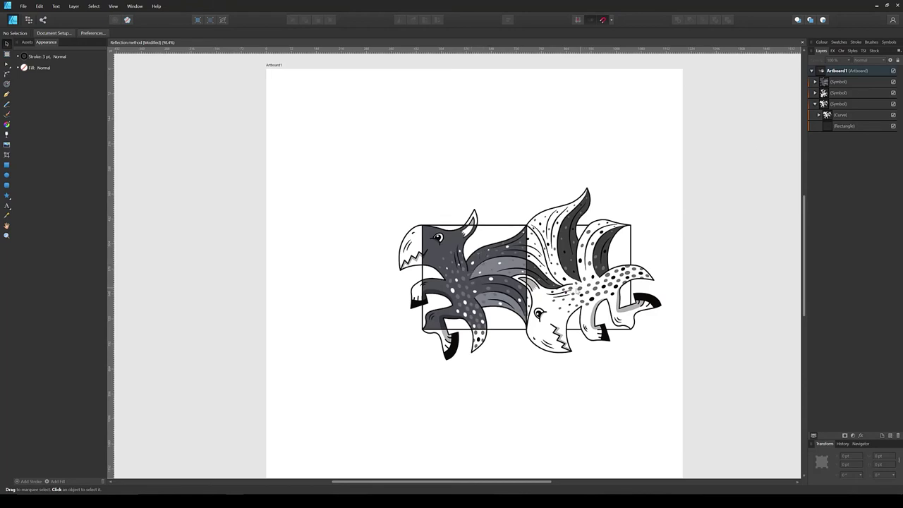
left_click(824, 81)
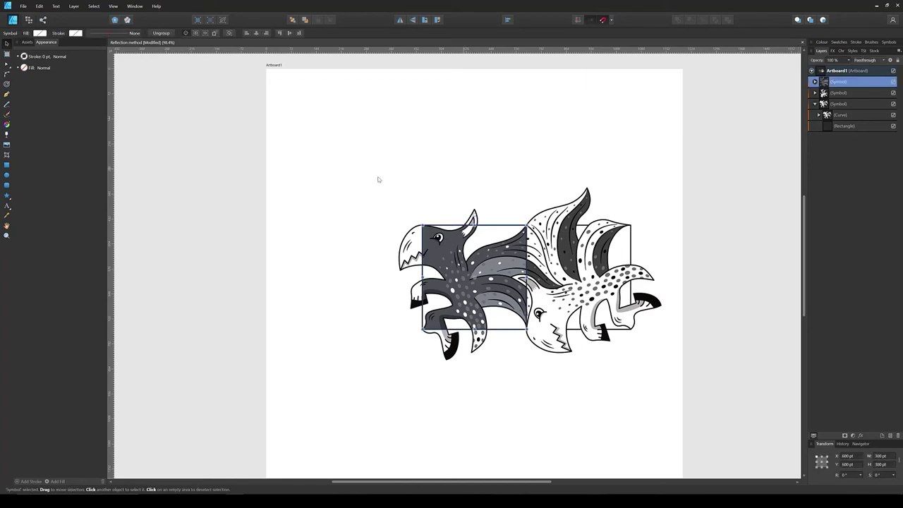
left_click_drag(475, 277, 517, 242)
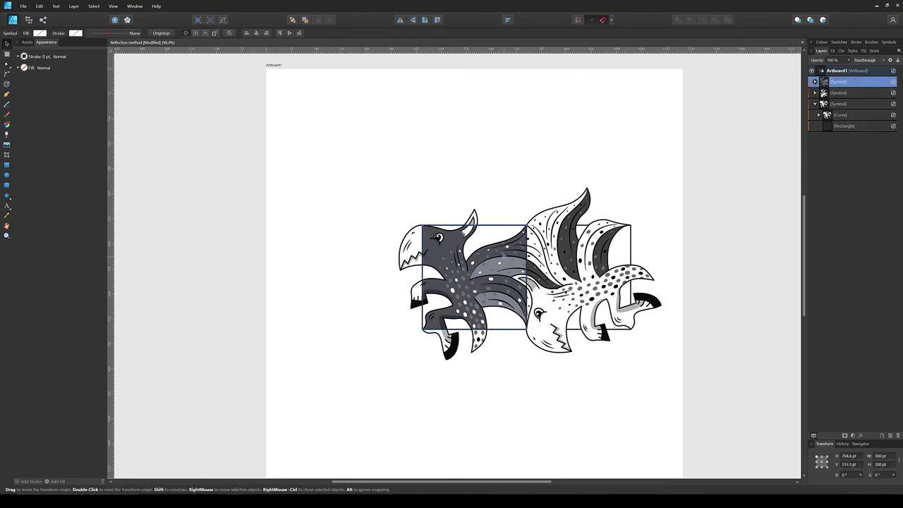
double_click(520, 240)
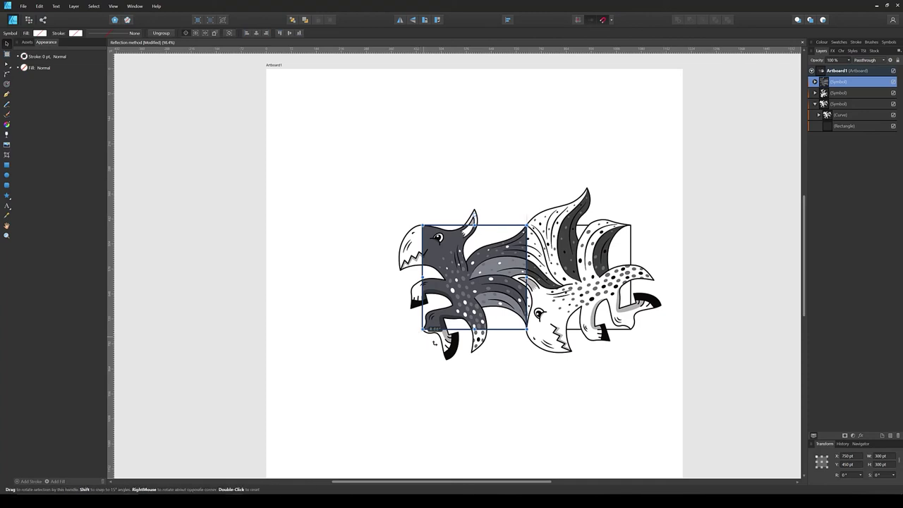
left_click_drag(434, 341, 640, 319)
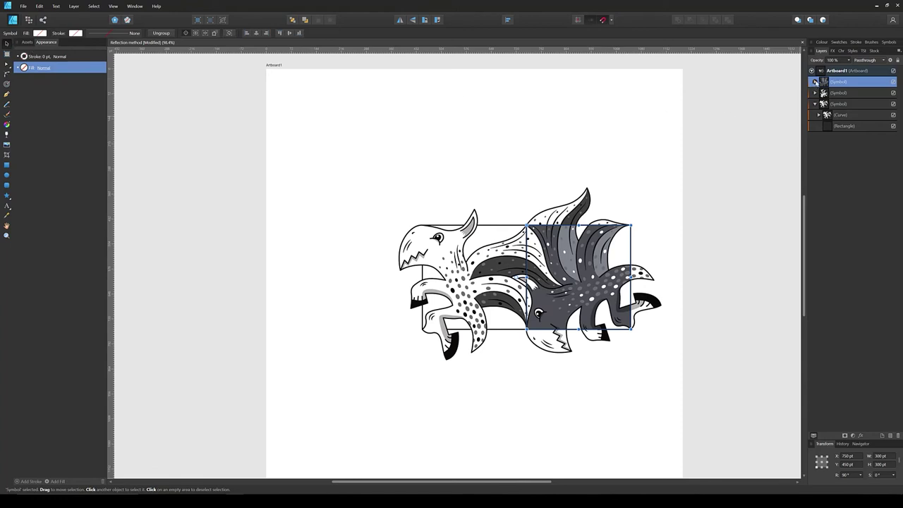
Release the dark creature from its clipping by moving its curve above the rectangle within the symbol
left_click(816, 82)
left_click(818, 93)
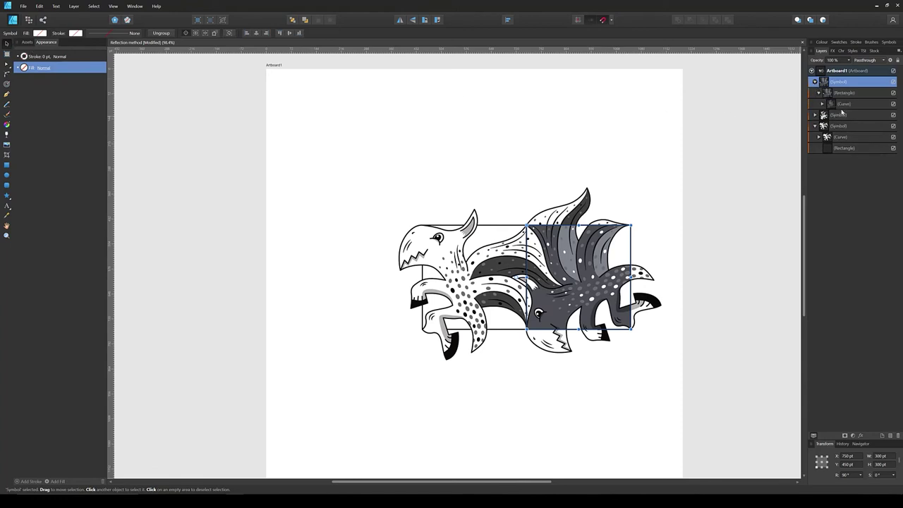
left_click_drag(839, 105, 837, 90)
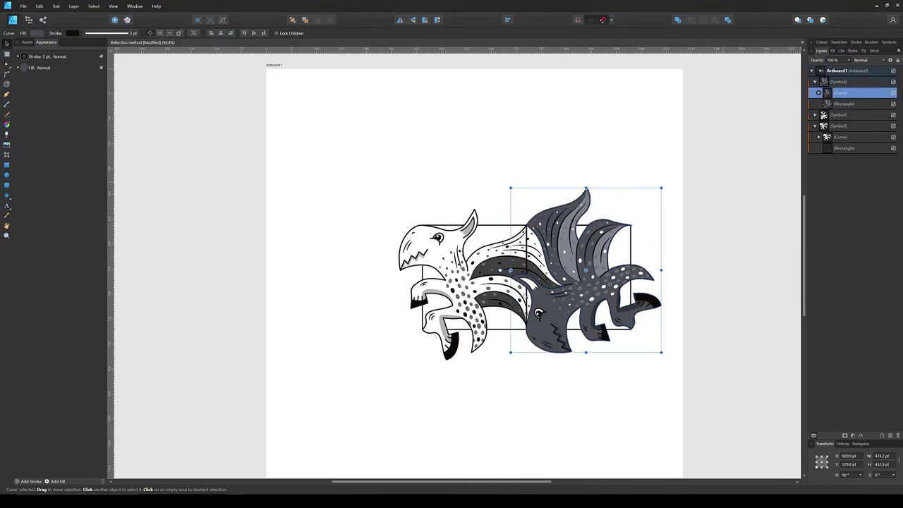
left_click(694, 272)
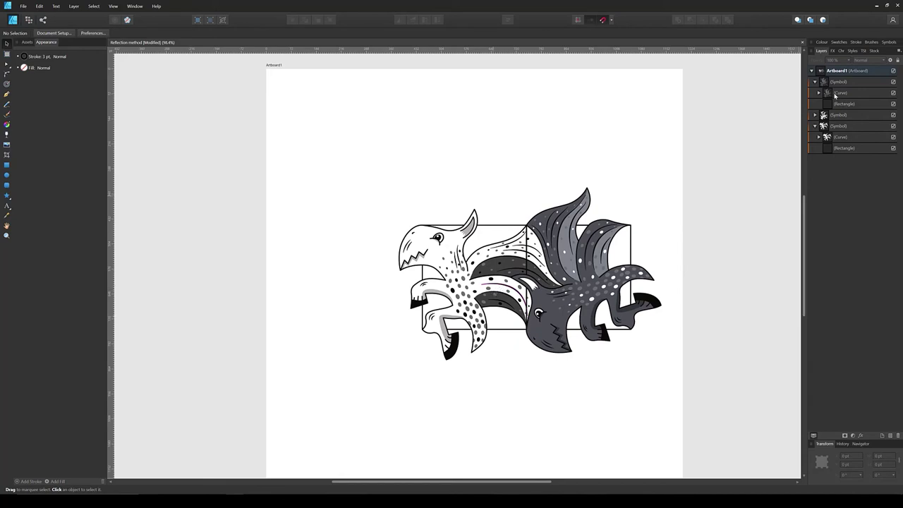
Clip the dark and the light creature curves back inside the rectangles of their symbols
left_click_drag(835, 96, 839, 110)
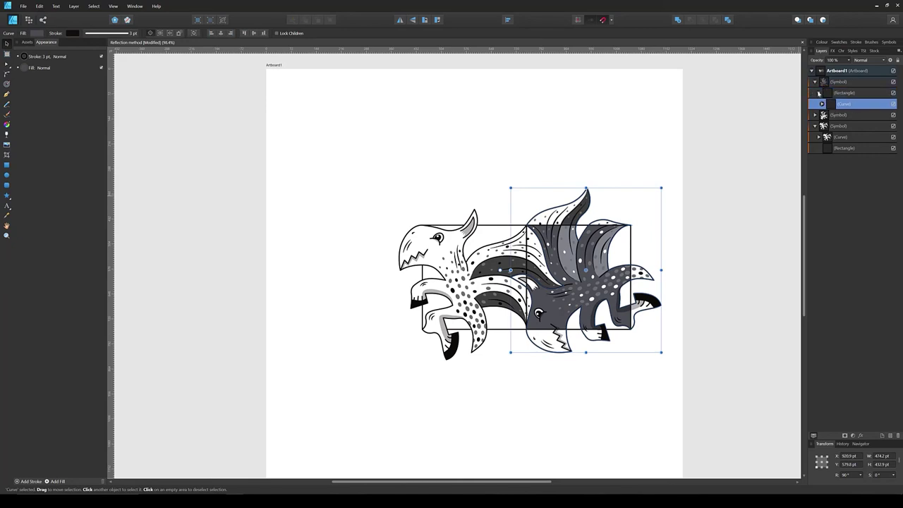
left_click(818, 94)
left_click(816, 82)
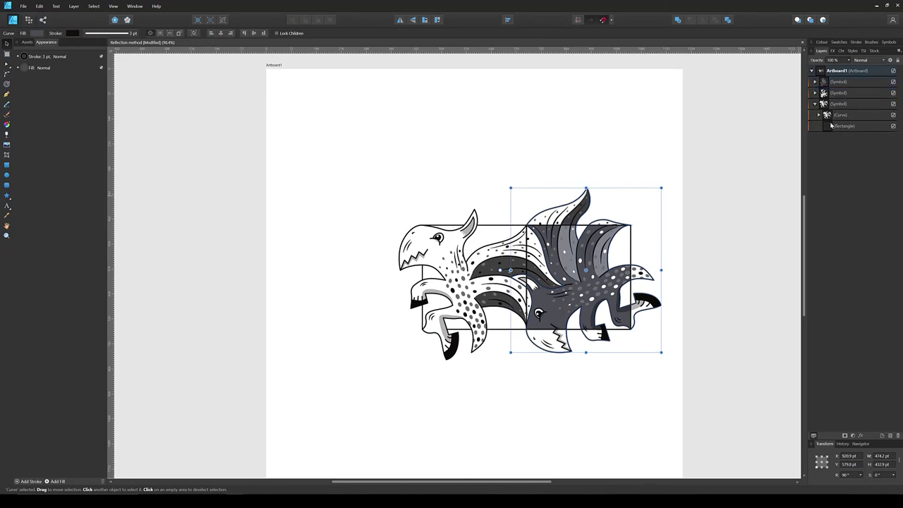
left_click(833, 117)
left_click_drag(836, 126, 841, 133)
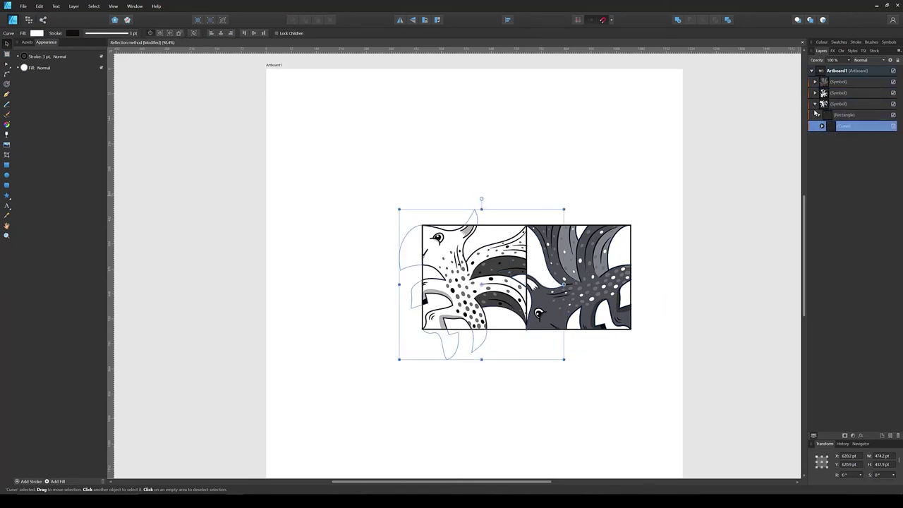
left_click(816, 104)
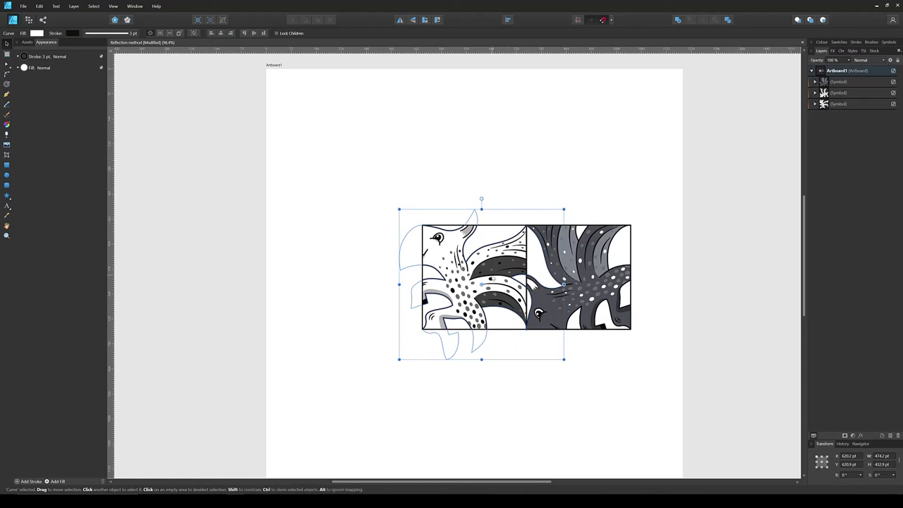
Duplicate the dark tile and rotate the copy 180° about its lower-left corner so it sits below the light tile
left_click(601, 293)
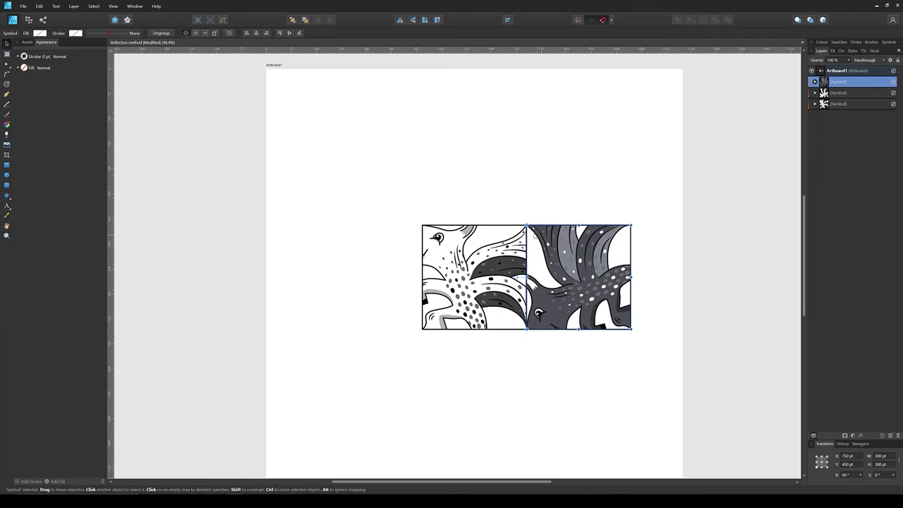
left_click_drag(526, 227, 524, 331)
key("ctrl+j")
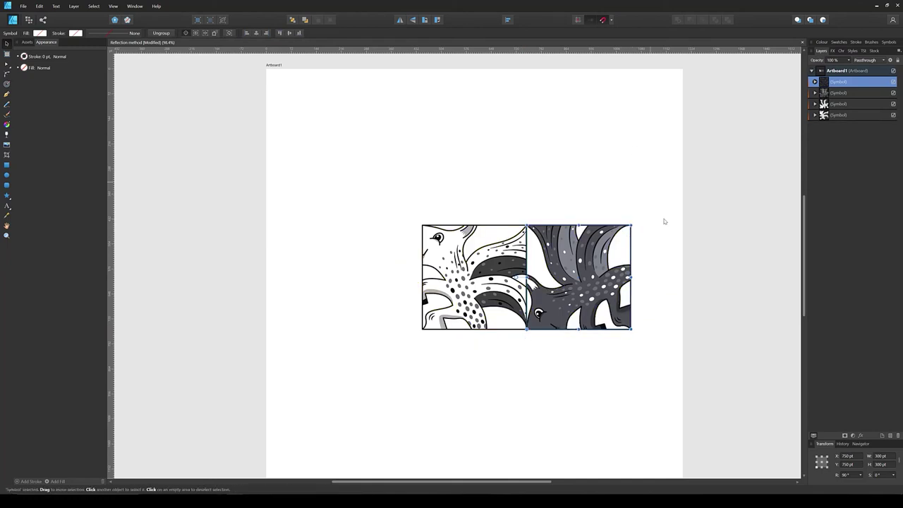
left_click_drag(637, 226, 443, 414)
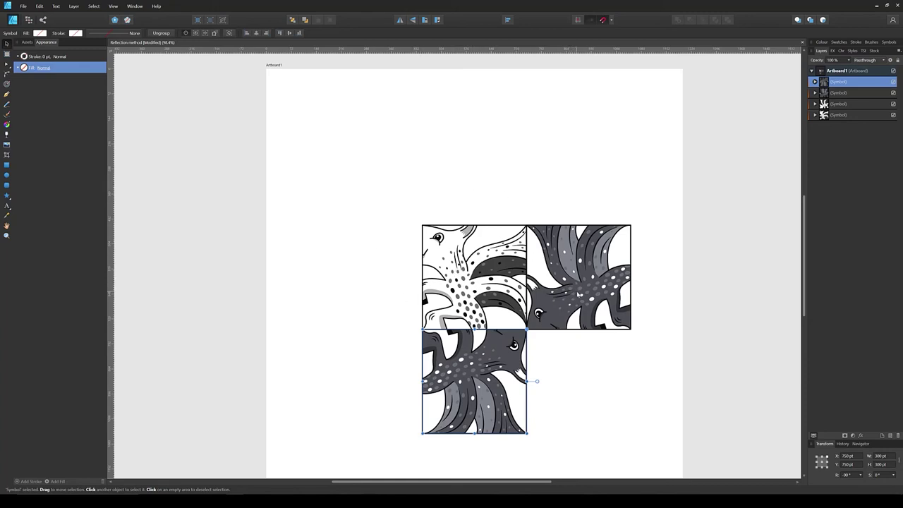
Duplicate the dark tile beside the light one and rotate the copy 180° about its upper-left corner, placing it above the light tile
left_click(577, 296)
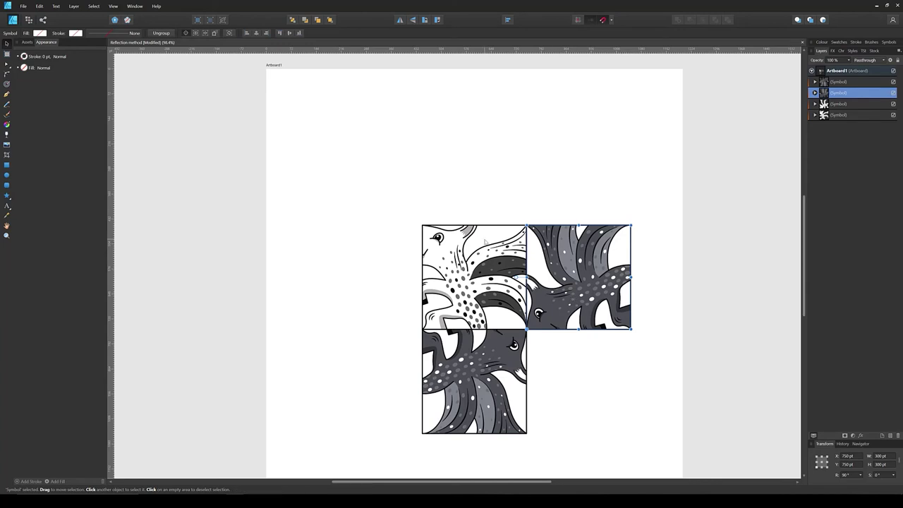
key("ctrl+j")
left_click_drag(526, 328, 526, 226)
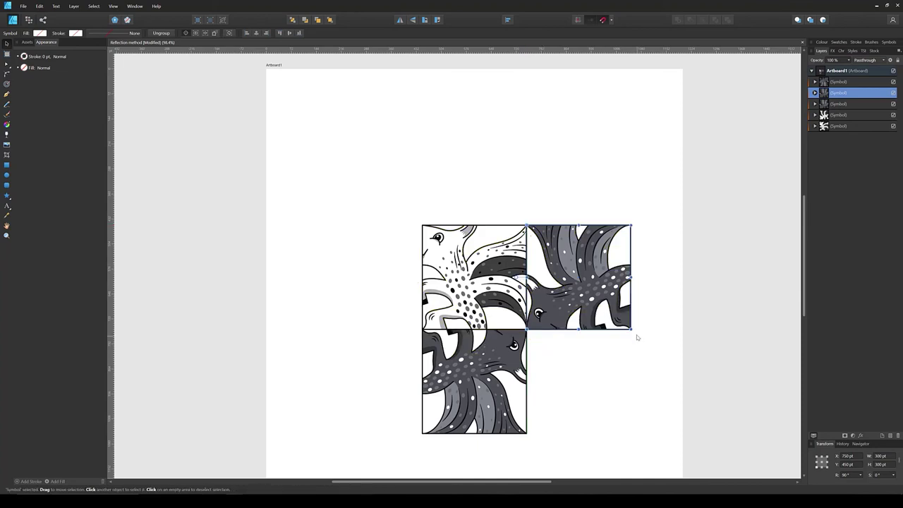
left_click_drag(634, 332, 493, 180)
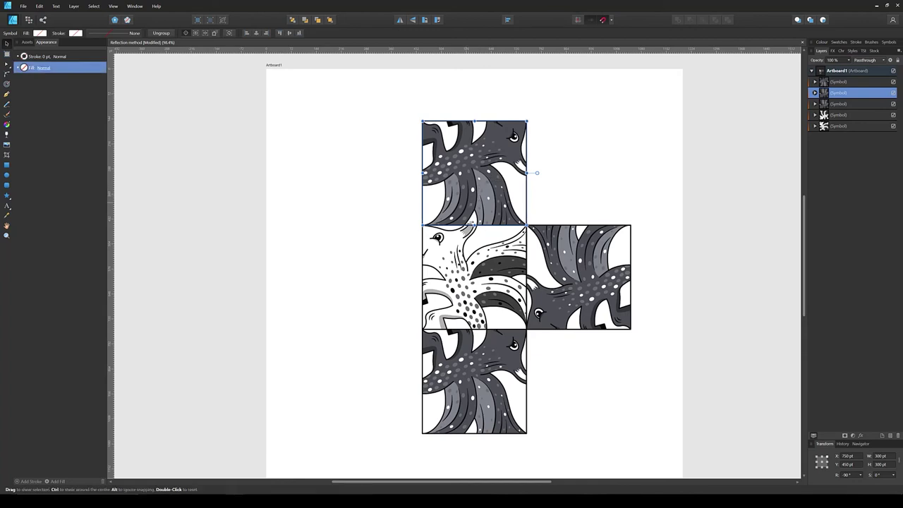
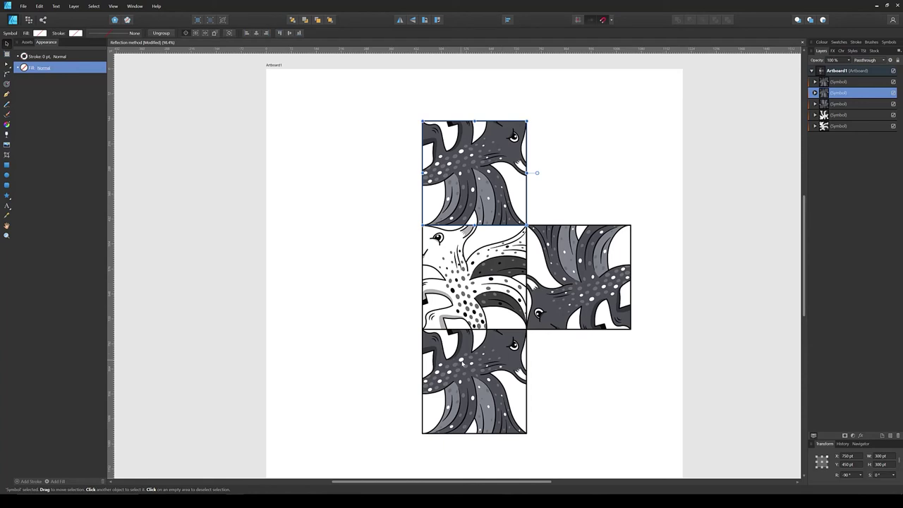
Duplicate the lowest dark tile and rotate the copy 180° about its upper-left corner to fill the space left of the light tile
left_click(463, 362)
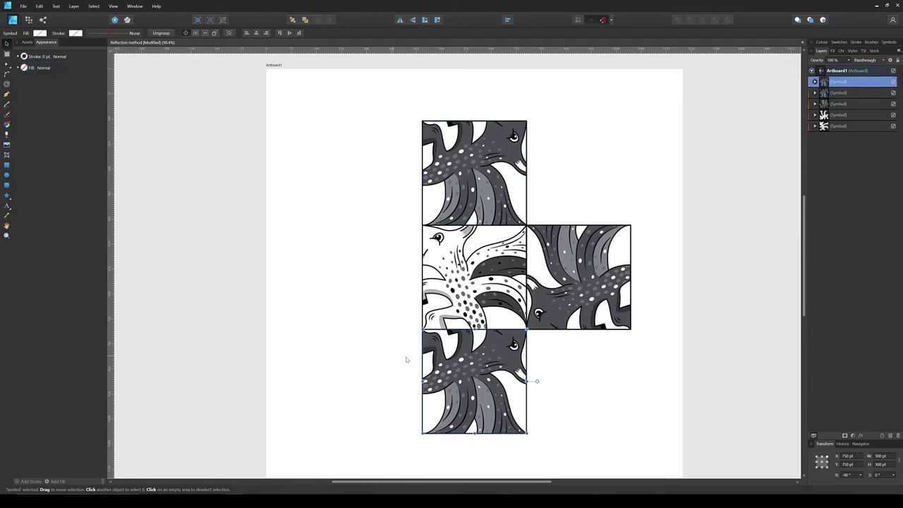
key("ctrl+j")
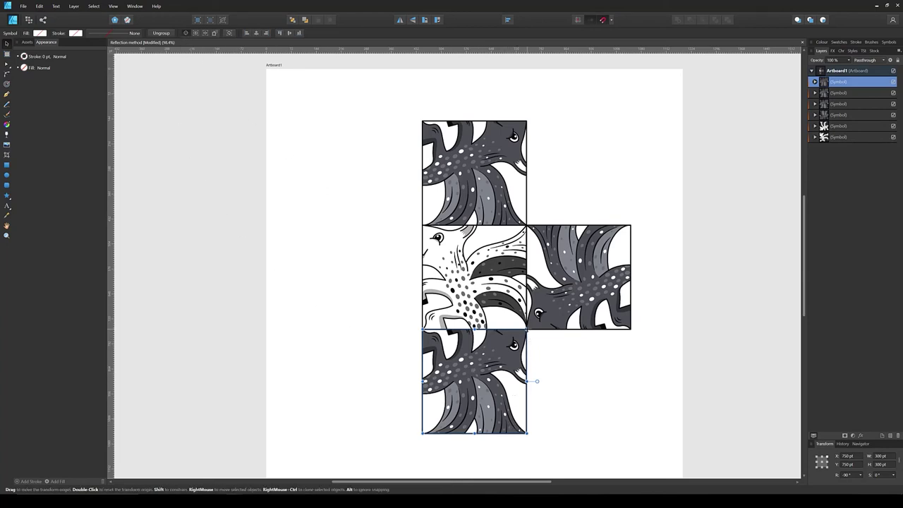
left_click_drag(528, 330, 422, 329)
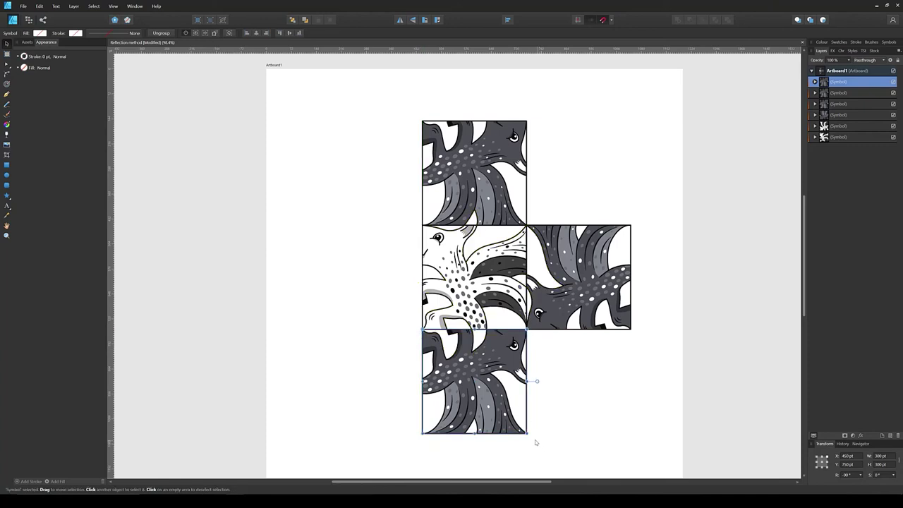
left_click_drag(530, 435, 308, 278)
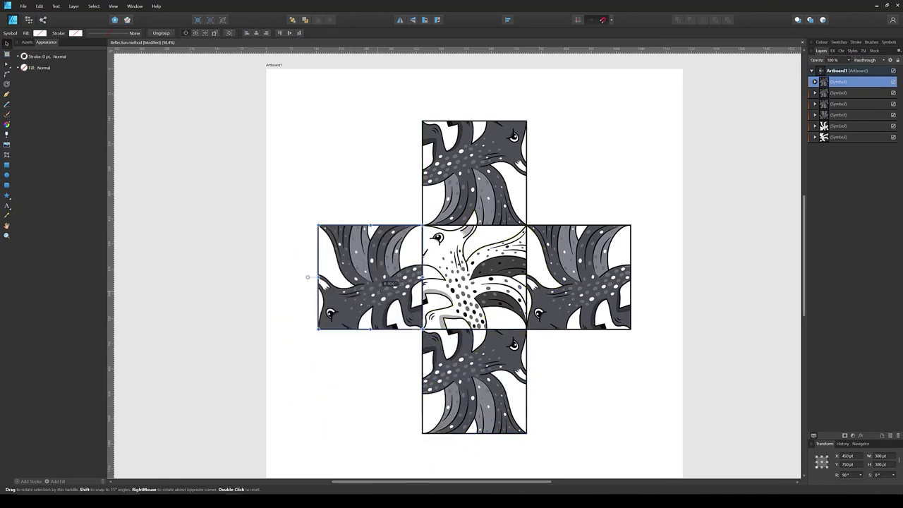
Release the dark and light creatures from clipping by moving each curve out of its rectangle within one symbol of each color
left_click(816, 115)
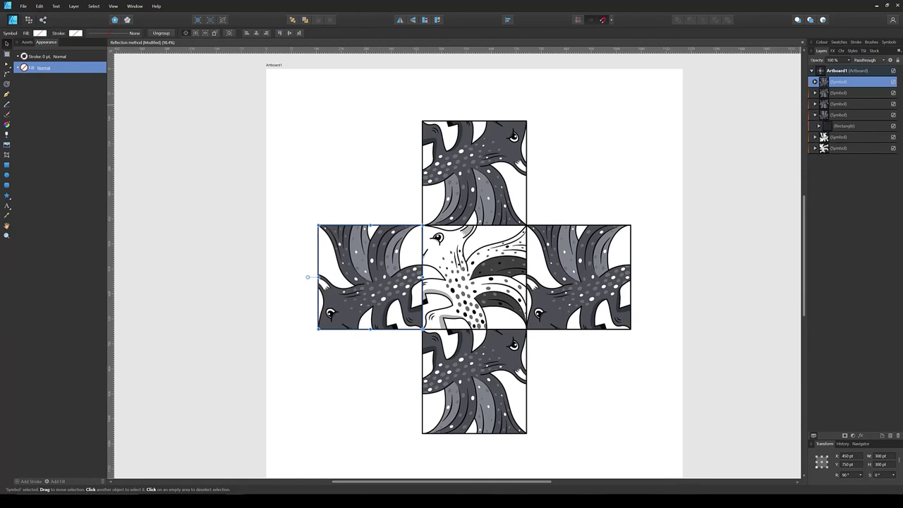
left_click(819, 126)
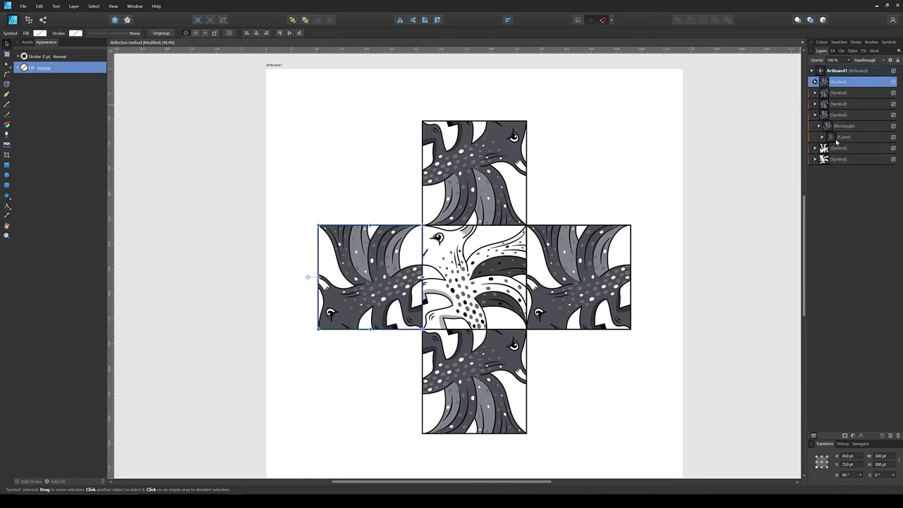
left_click_drag(837, 138, 835, 125)
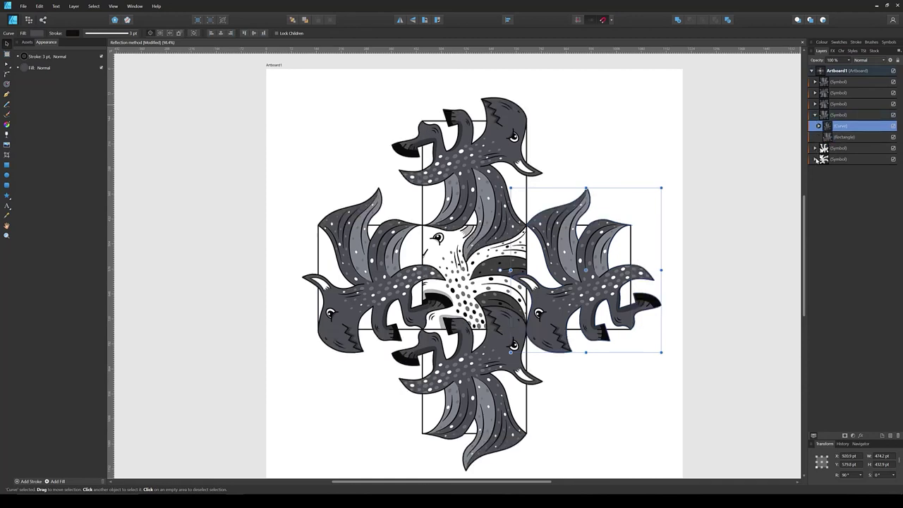
left_click(815, 159)
left_click_drag(836, 185, 835, 167)
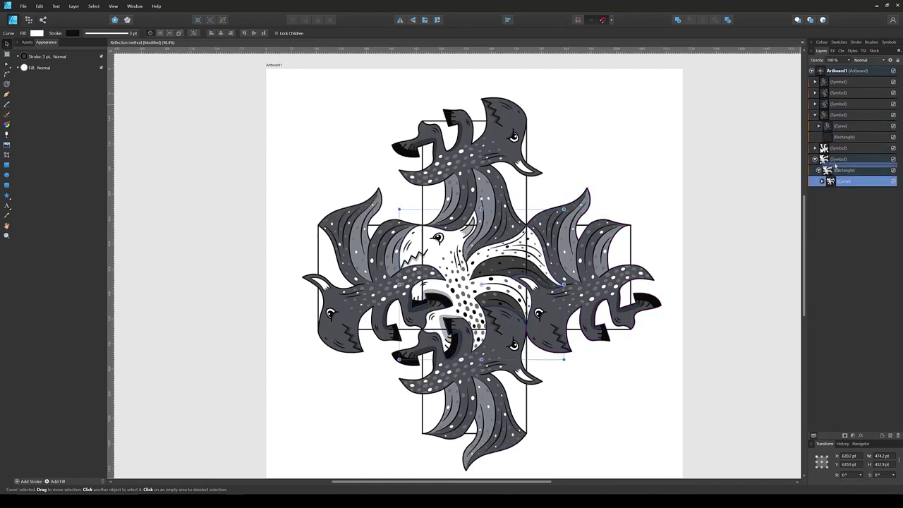
left_click(608, 200)
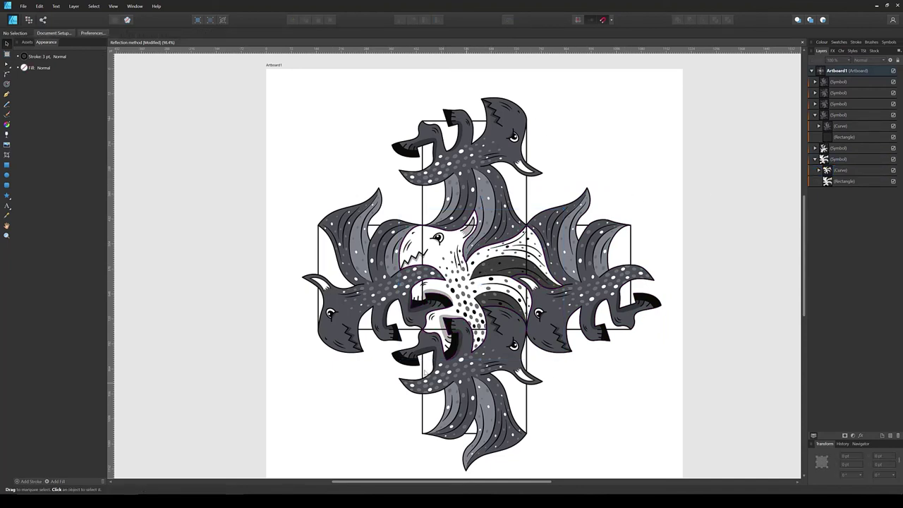
Delete the redundant rotated light symbol hidden behind the dark tile, and clip both creature curves back inside their rectangles
left_click(855, 150)
key("Delete")
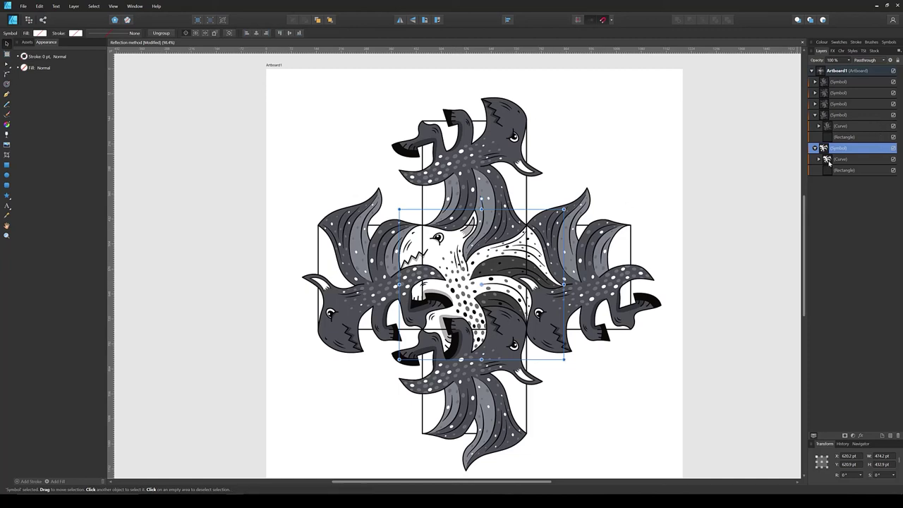
left_click_drag(828, 162, 840, 179)
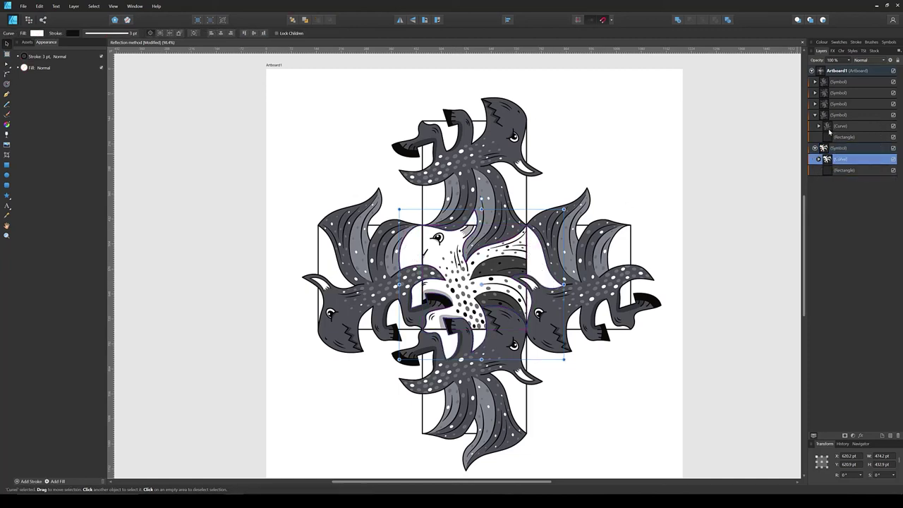
left_click_drag(829, 127, 831, 143)
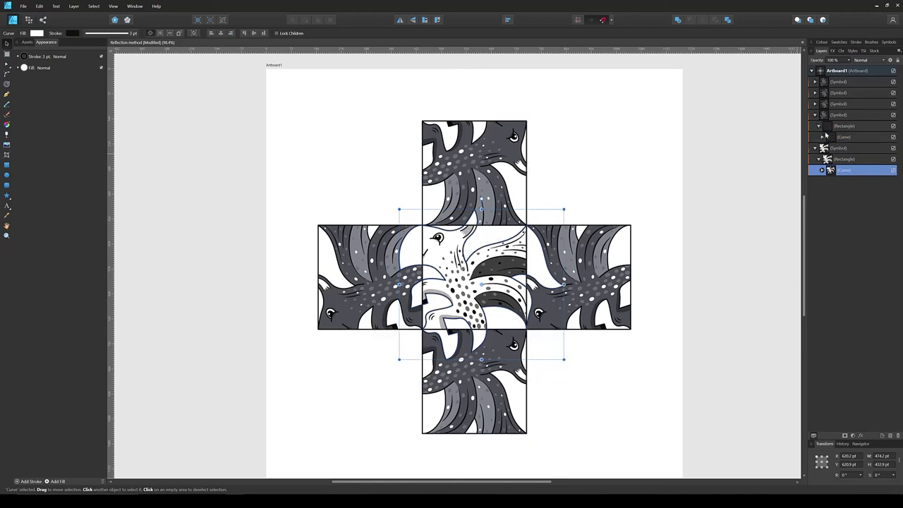
left_click(814, 115)
Duplicate the central light tile and rotate the copy 180° about its upper-right corner, using a repositioned transform origin
left_click(827, 130)
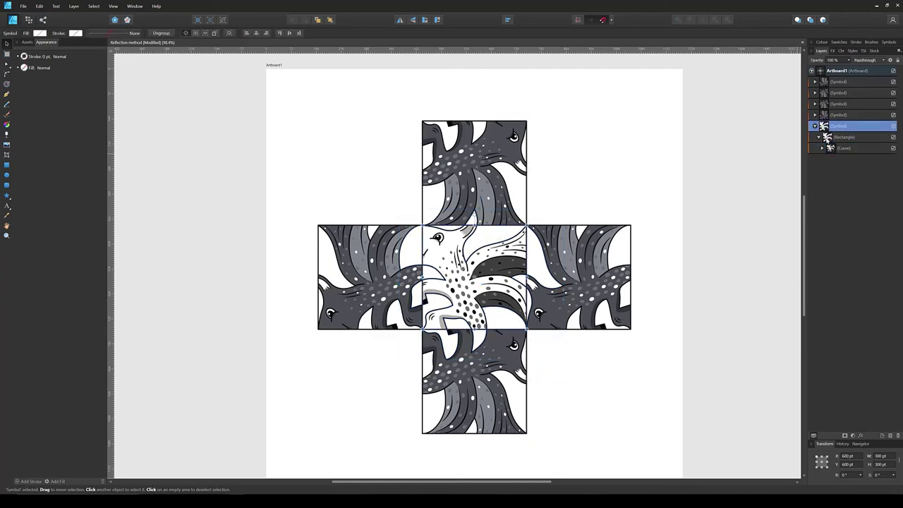
left_click(819, 137)
key("ctrl+j")
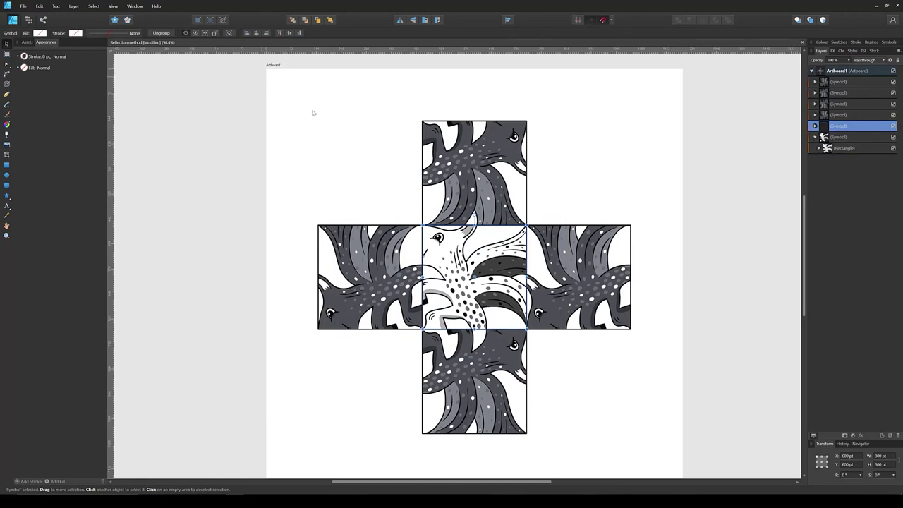
left_click_drag(474, 277, 526, 225)
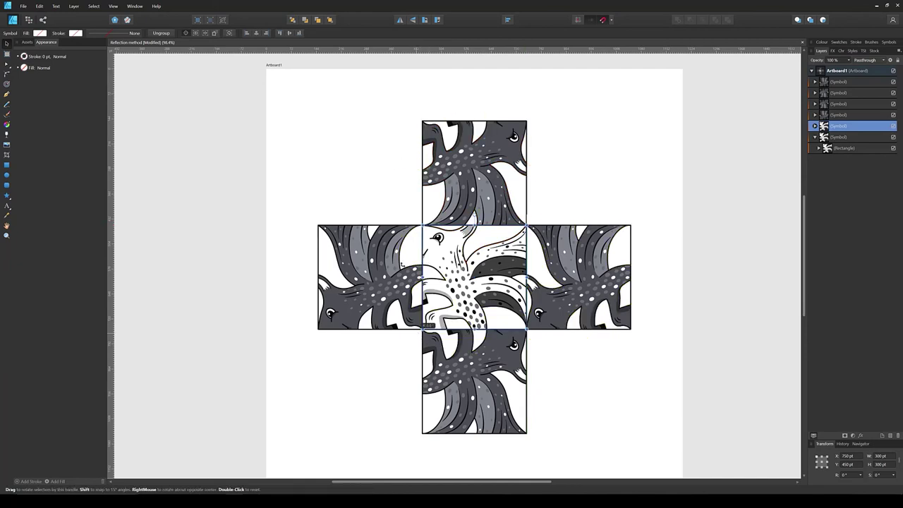
left_click_drag(425, 330, 575, 180)
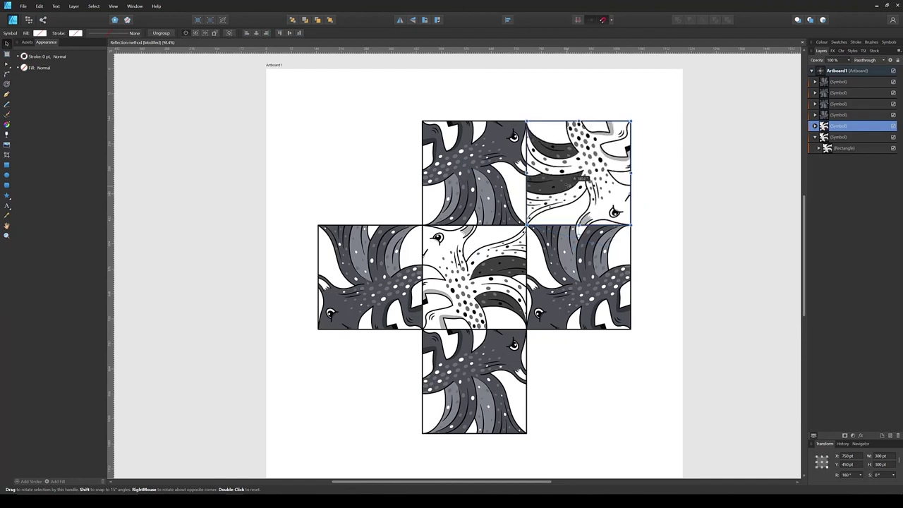
Duplicate the central light tile and rotate the copy 180° about its upper-left corner, using a repositioned transform origin
left_click(43, 67)
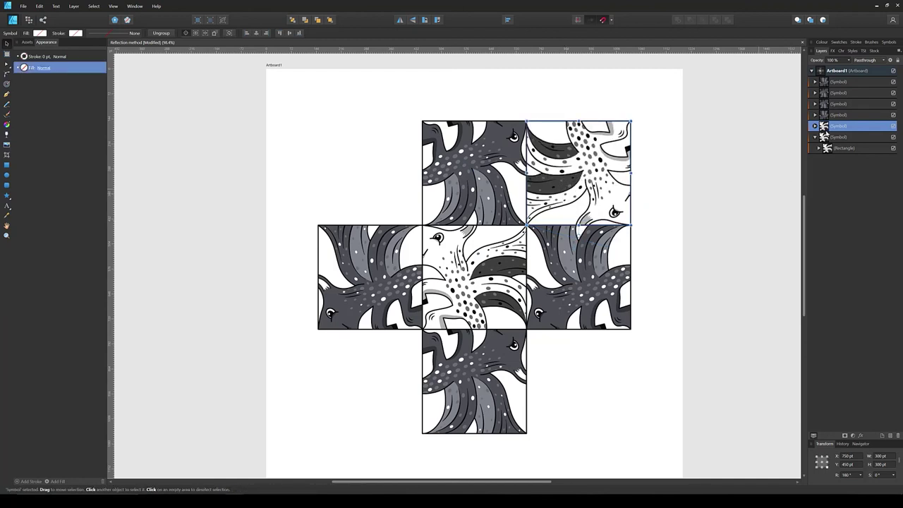
left_click(829, 137)
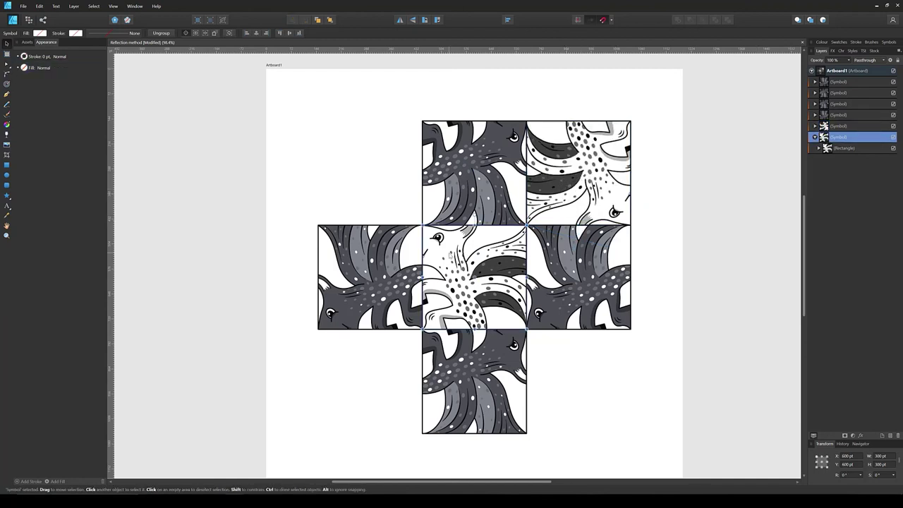
left_click_drag(450, 255, 422, 226)
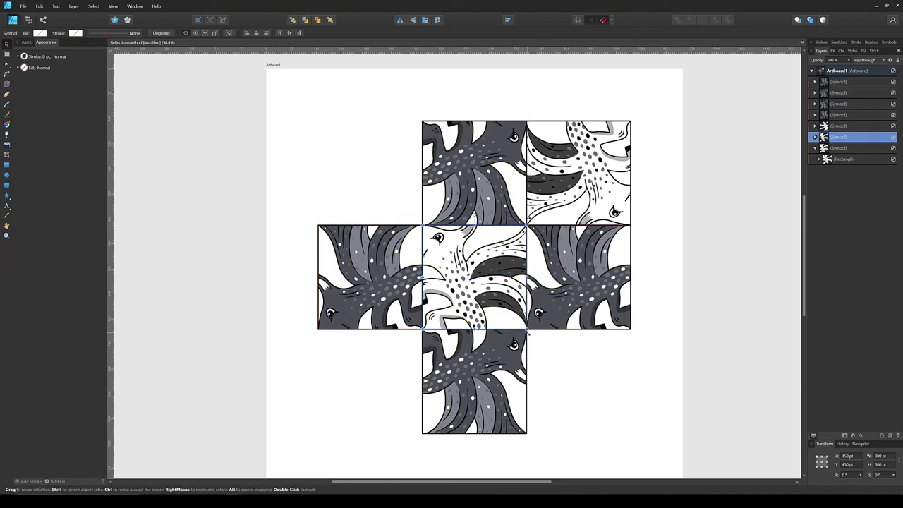
left_click_drag(529, 334, 315, 119)
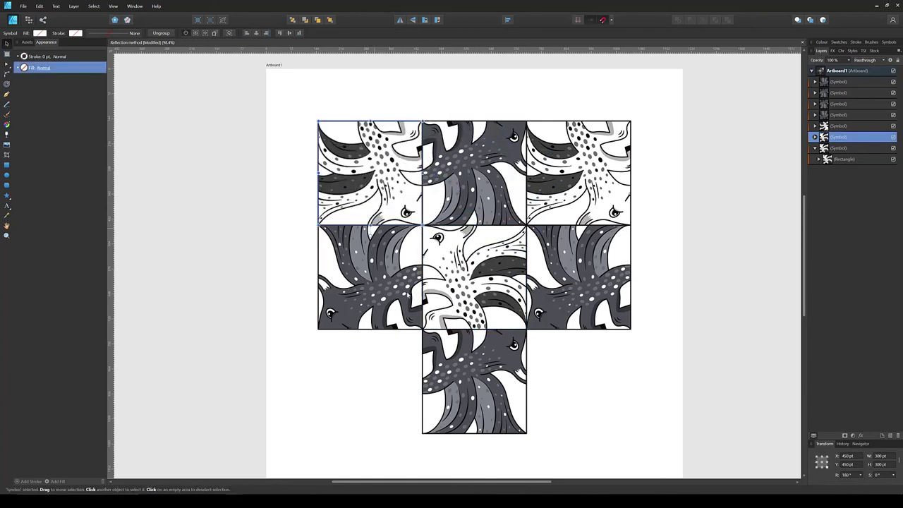
Duplicate the central light tile again and rotate this copy 180° about its lower-left corner
left_click(833, 147)
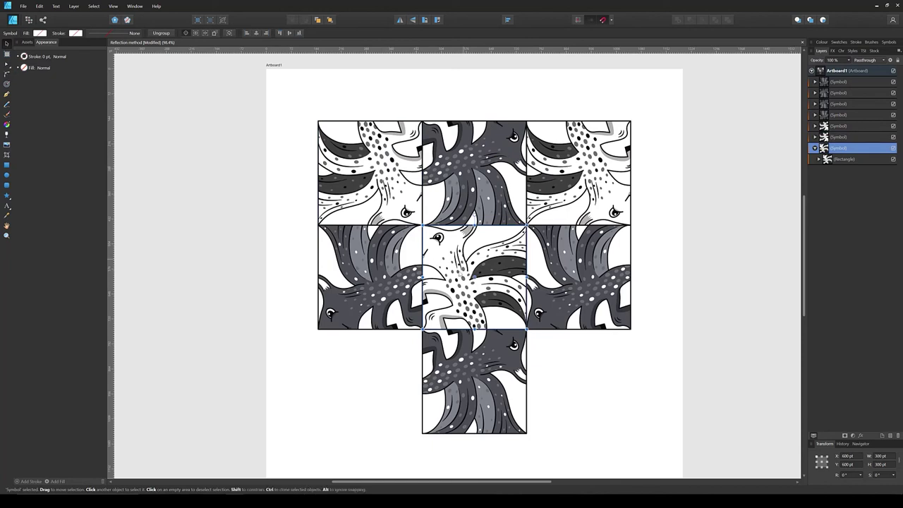
key("ctrl+j")
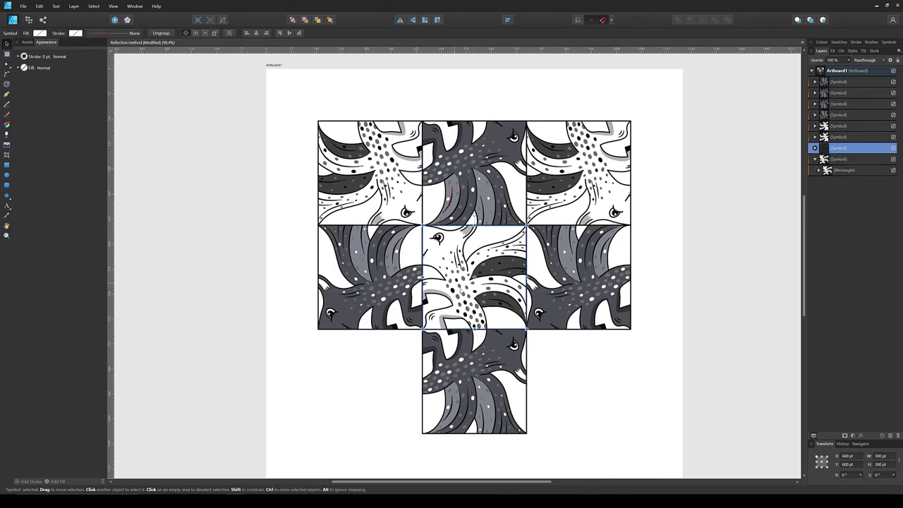
left_click_drag(474, 277, 423, 329)
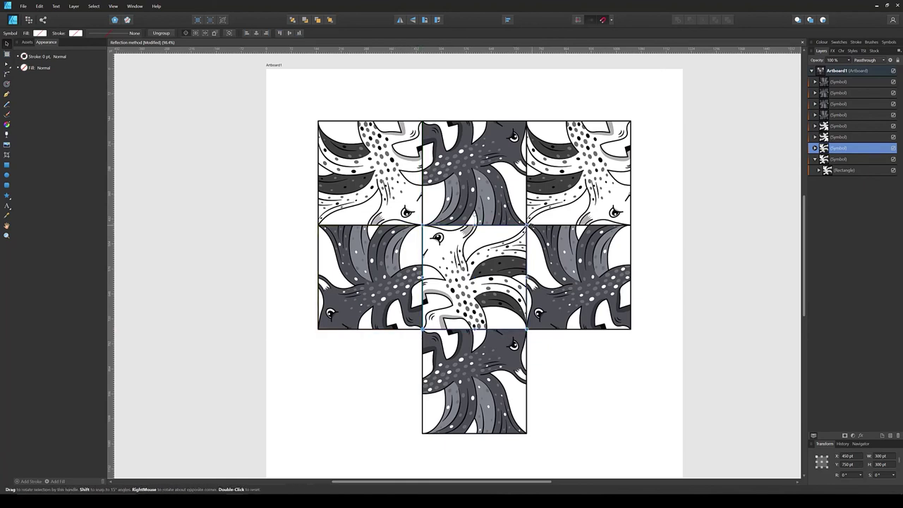
left_click_drag(528, 223, 281, 366)
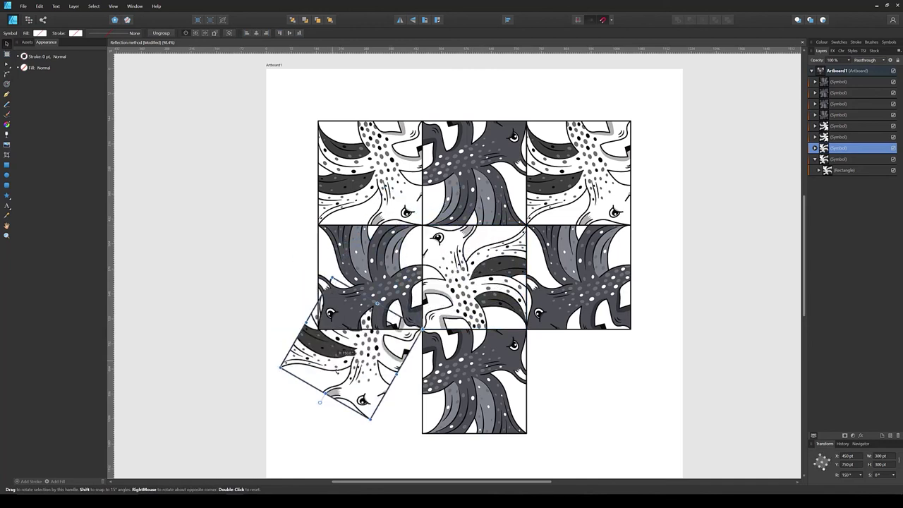
left_click_drag(319, 402, 370, 443)
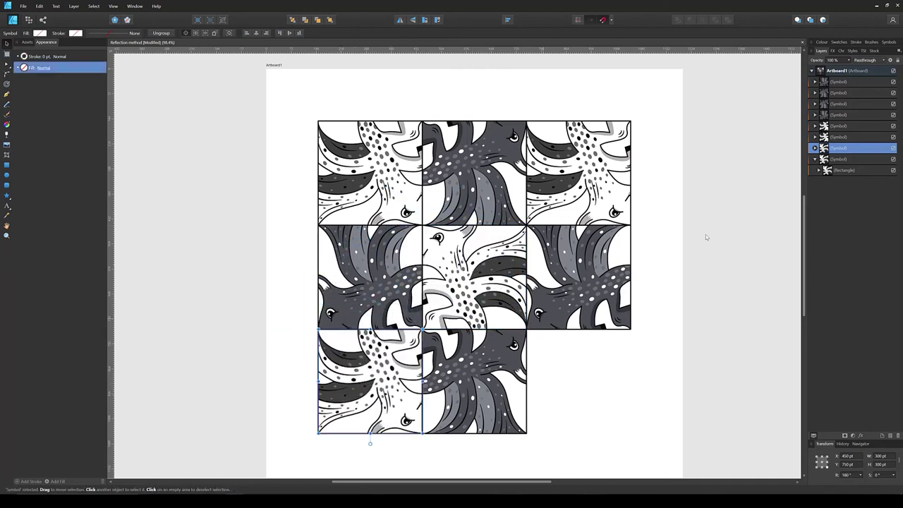
Duplicate the central light tile, rotate the copy 180° about its lower-right corner to complete the 3×3 block, and save the document
left_click(835, 159)
key("ctrl+j")
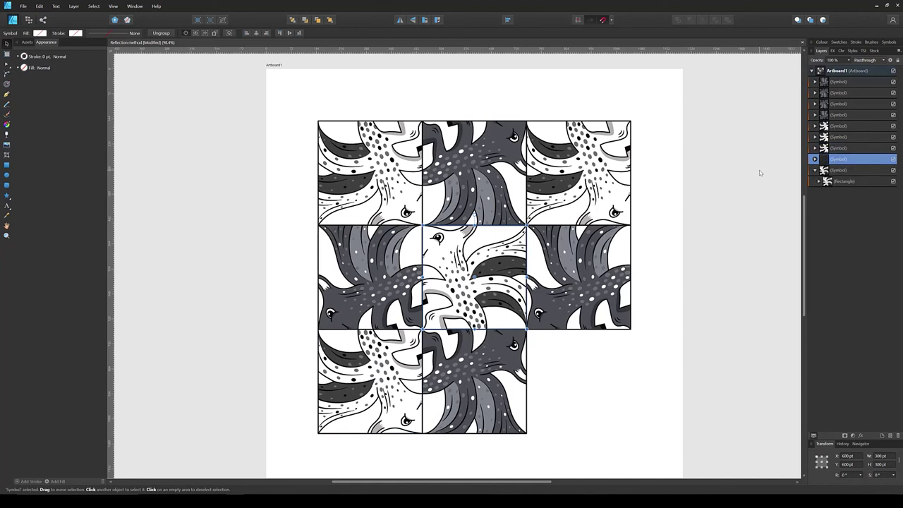
left_click_drag(517, 319, 526, 329)
left_click_drag(419, 222, 580, 388)
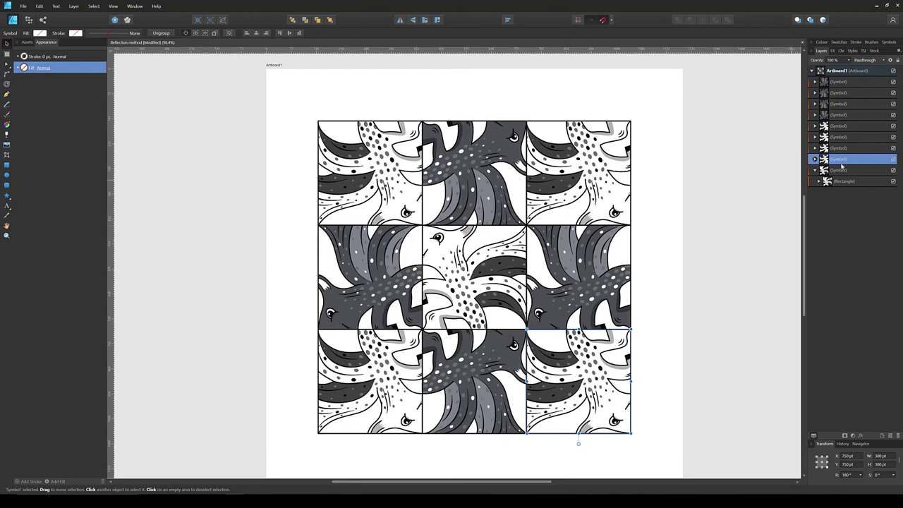
left_click(836, 117)
scroll(488, 259, "down", 1)
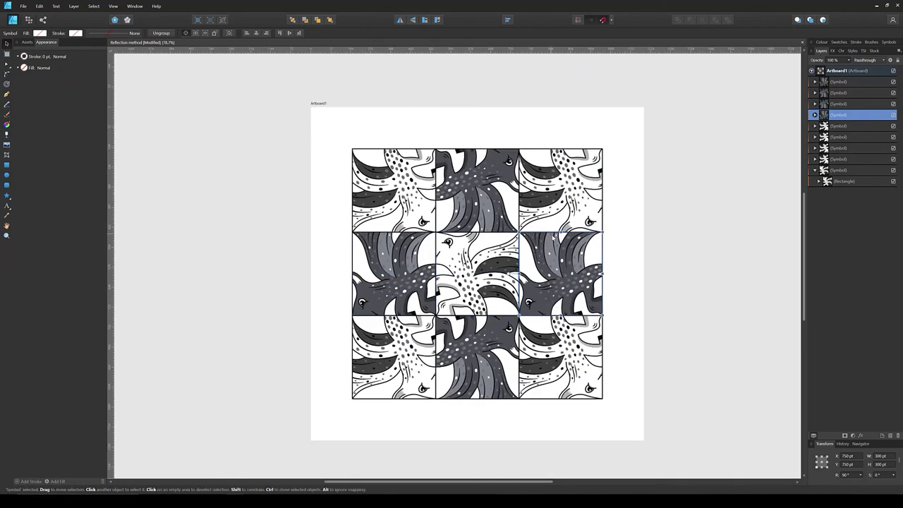
key("ctrl+s")
Duplicate the dark tile above the center and rotate the copy 180° about its upper-left corner
left_click(466, 178)
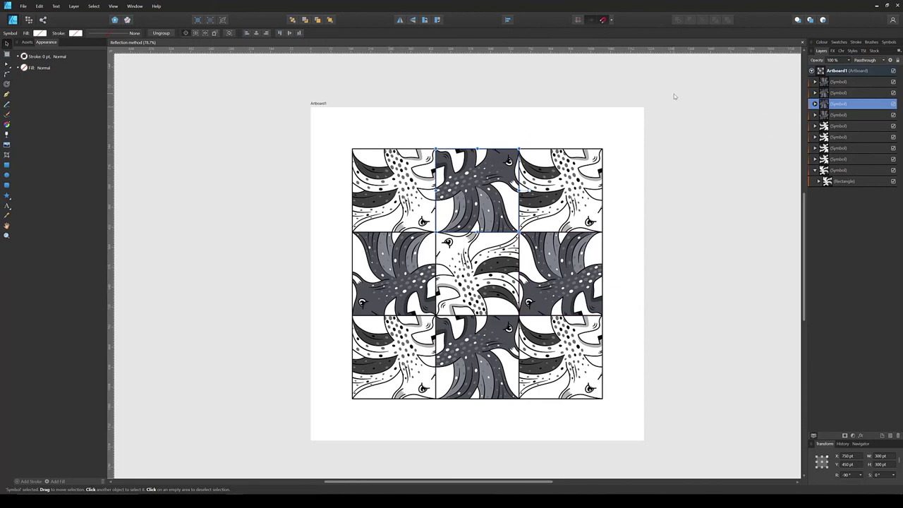
key("ctrl+j")
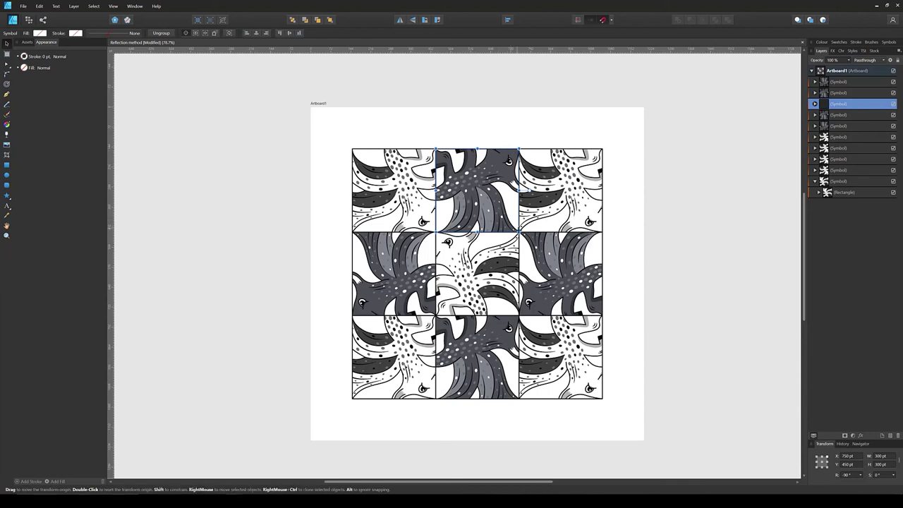
left_click_drag(511, 223, 435, 149)
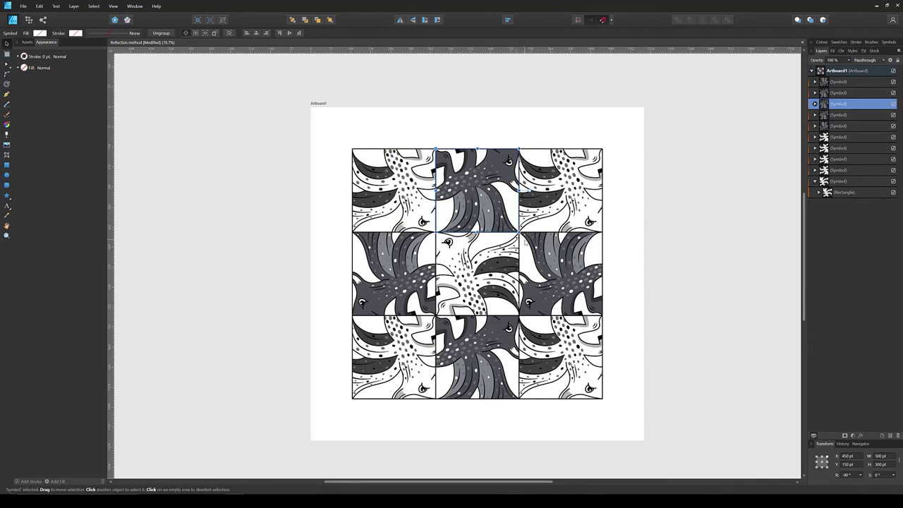
left_click_drag(527, 156, 413, 104)
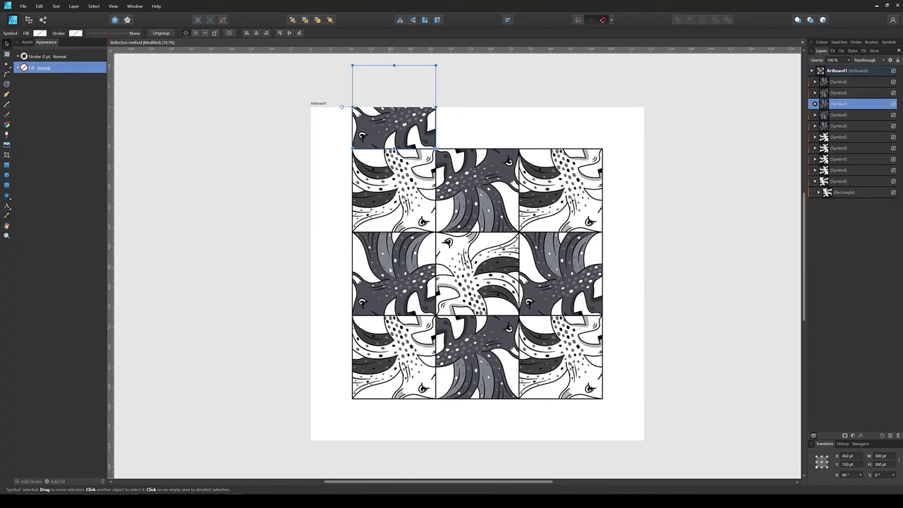
Duplicate the dark tile left of the center and rotate the copy 180° about its upper-left corner
left_click(389, 269)
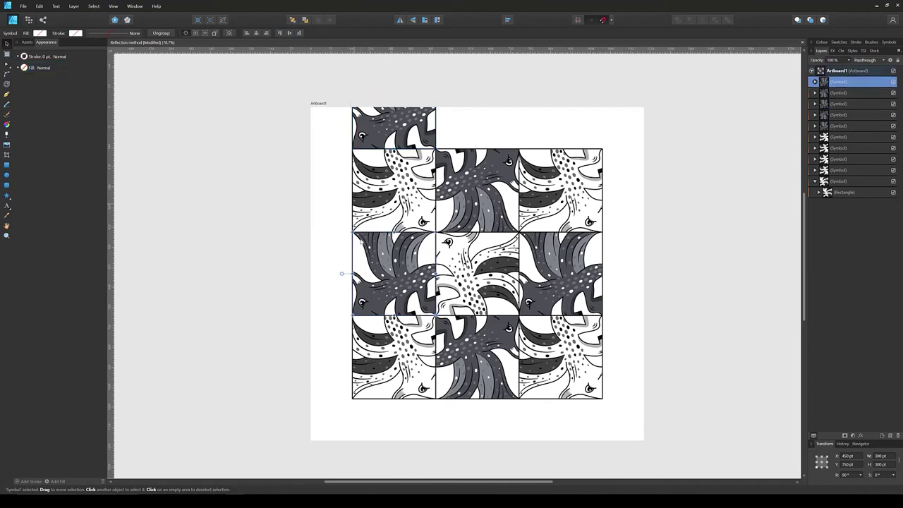
key("ctrl+j")
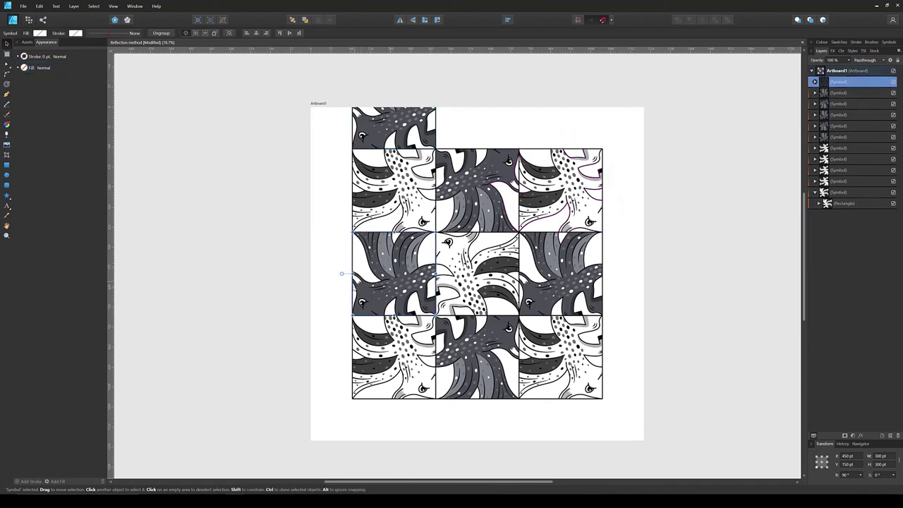
left_click_drag(435, 315, 352, 232)
left_click_drag(341, 273, 320, 185)
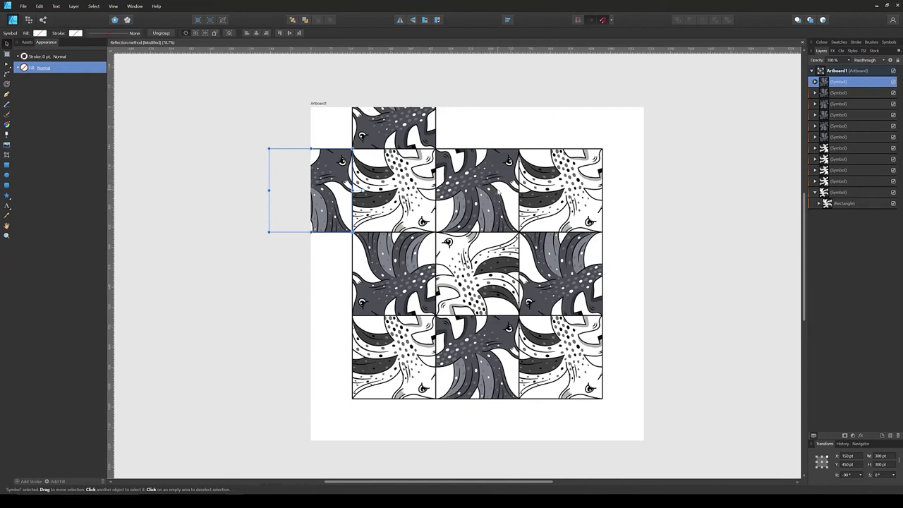
Duplicate the dark tile above the center and rotate the copy 180° about its upper-right corner
left_click(489, 189)
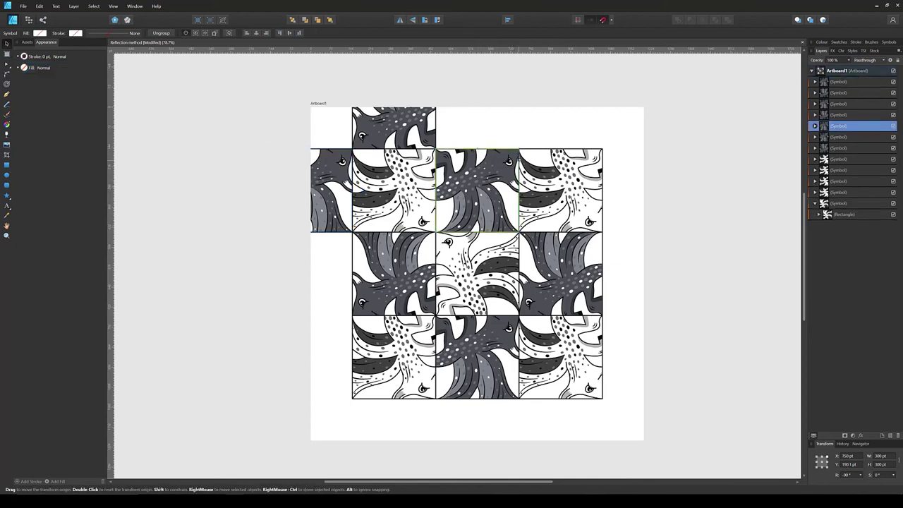
left_click_drag(519, 148, 519, 149)
left_click_drag(433, 237, 603, 62)
Duplicate the dark tile right of the center and rotate the copy 180° about its upper-right corner
left_click(561, 273)
key("ctrl+j")
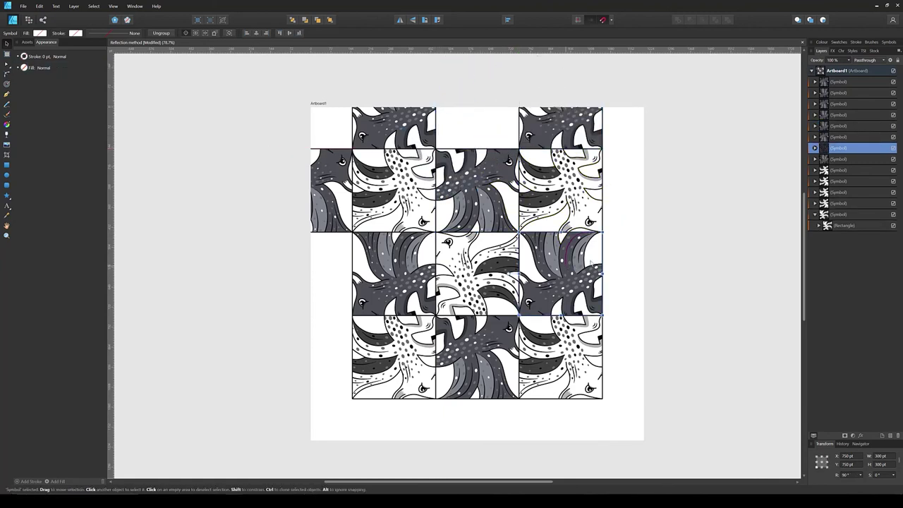
left_click_drag(561, 274, 602, 232)
left_click(515, 321)
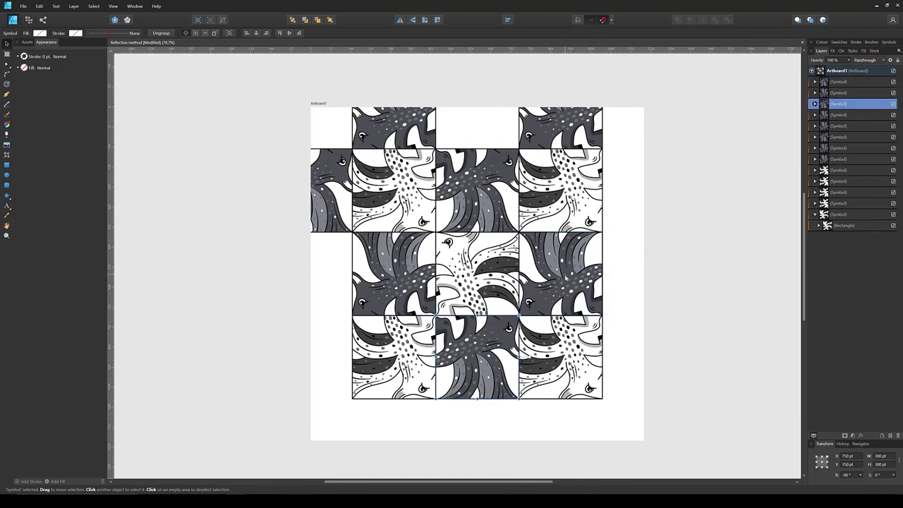
left_click(529, 306)
left_click_drag(516, 318, 619, 307)
left_click_drag(632, 346, 685, 149)
Duplicate the upper-left light tile of the 3×3 block and rotate the copy 180° about its lower-left corner
left_click(399, 199)
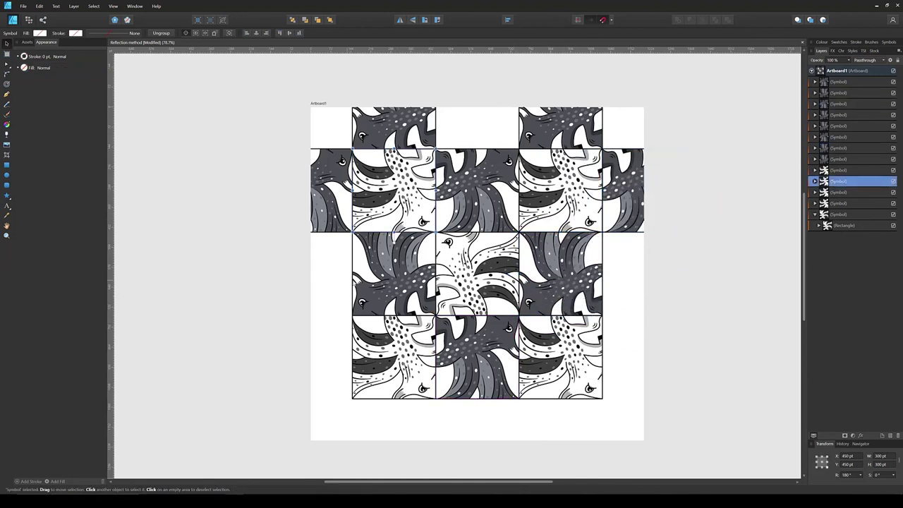
key("ctrl+j")
left_click_drag(393, 190, 352, 232)
left_click_drag(439, 146, 268, 304)
Duplicate the block's upper-left light tile and rotate the copy 180° about its upper-left corner to fill the artboard corner
left_click(385, 195)
key("ctrl+j")
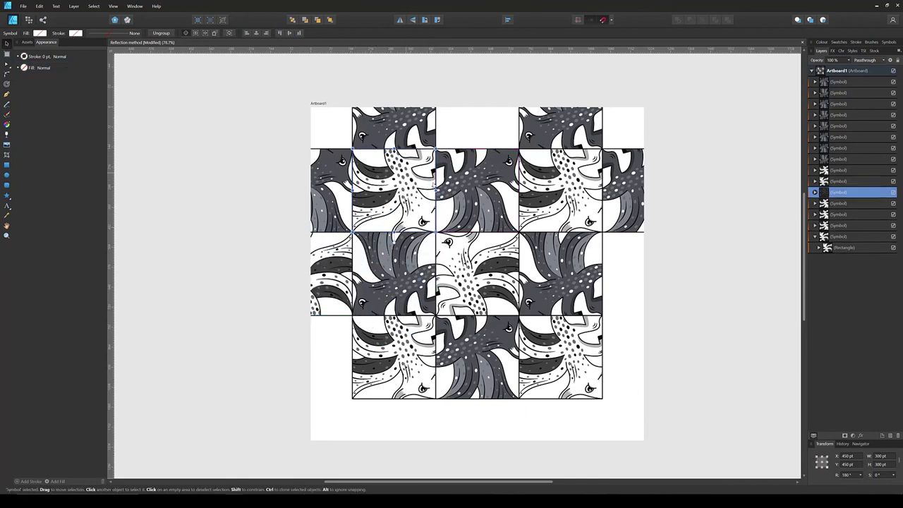
left_click_drag(393, 191, 352, 149)
left_click_drag(439, 236, 319, 112)
Duplicate the block's upper-left light tile and rotate the copy 180° about its upper-right corner, between the two topmost dark tiles
left_click(399, 187)
key("ctrl+j")
left_click_drag(394, 190, 435, 149)
left_click_drag(348, 235, 509, 70)
Duplicate the block's upper-right and lower-right light tiles and rotate each copy 180° about its own upper-right corner
left_click(560, 188)
key("ctrl+j")
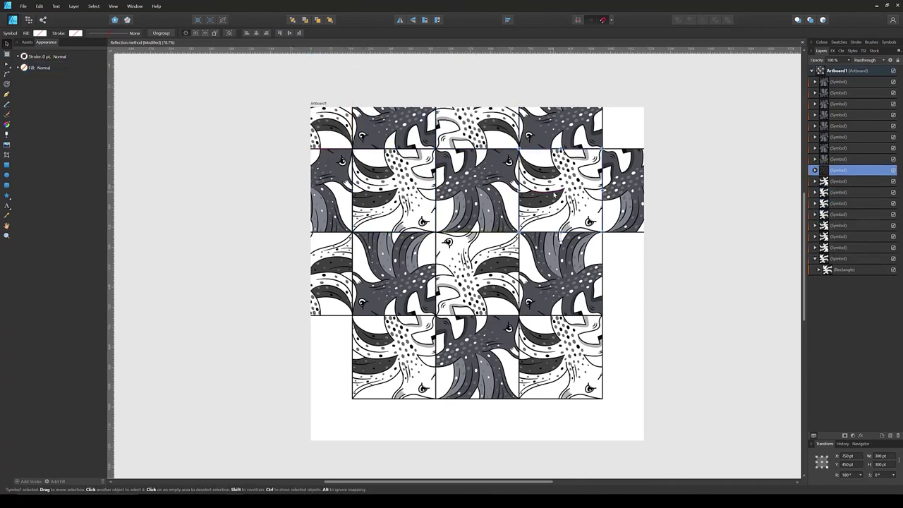
left_click_drag(560, 190, 603, 149)
left_click_drag(515, 236, 638, 115)
left_click(567, 344)
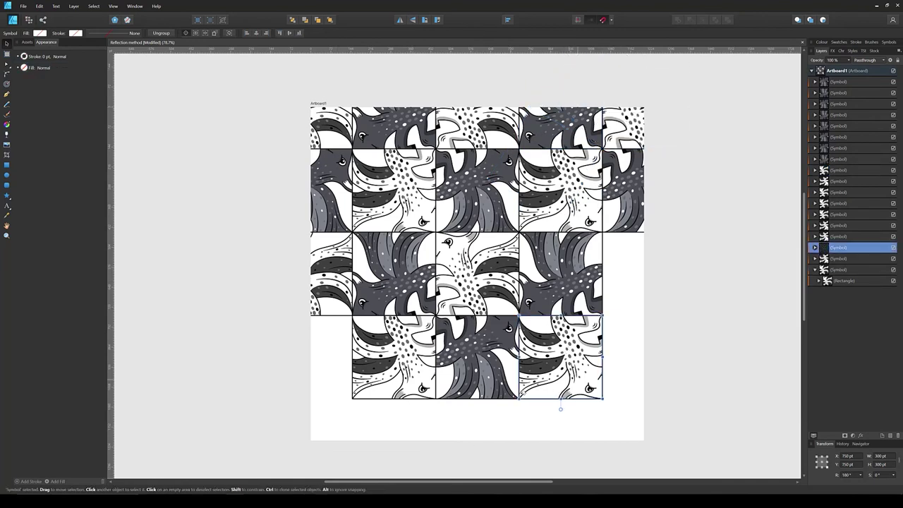
left_click_drag(515, 402, 690, 228)
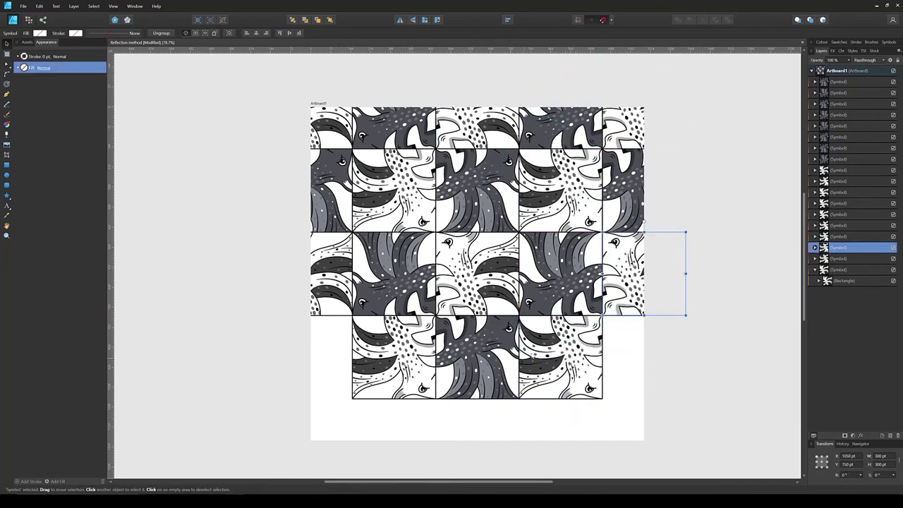
Duplicate the dark tile right of the center and rotate the copy 180° about its lower-right corner
left_click(568, 278)
key("ctrl+j")
left_click_drag(561, 274, 603, 316)
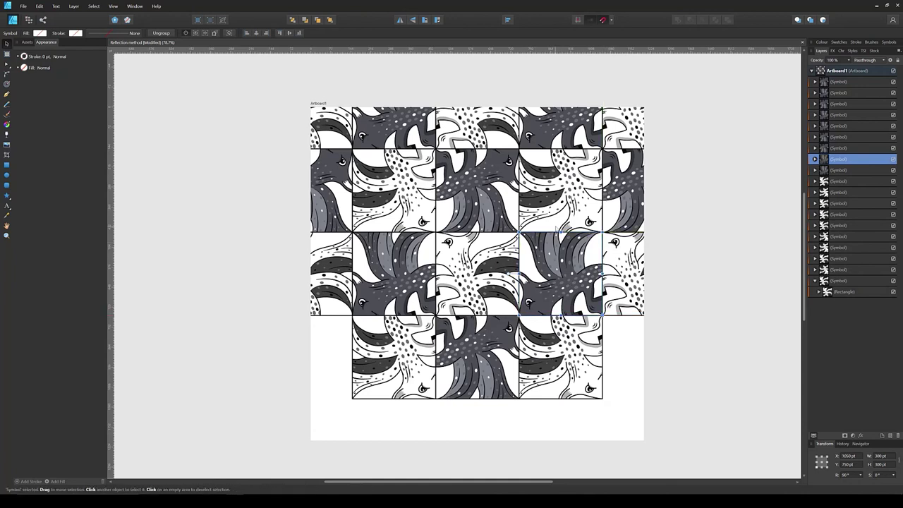
left_click_drag(514, 227, 656, 372)
Duplicate the dark tile left of the center, rotate the copy 180° about its lower-left corner, and clear the selection
left_click(402, 275)
key("ctrl+j")
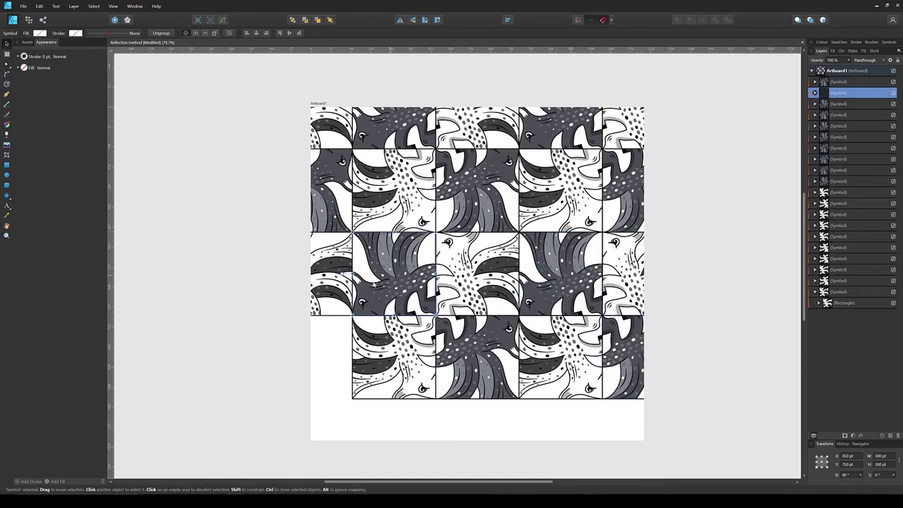
left_click_drag(393, 273, 352, 316)
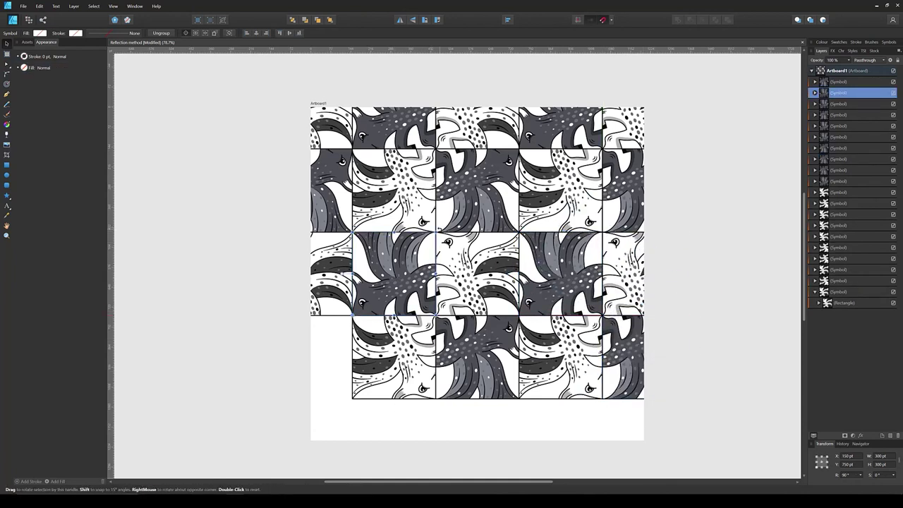
left_click_drag(441, 228, 292, 372)
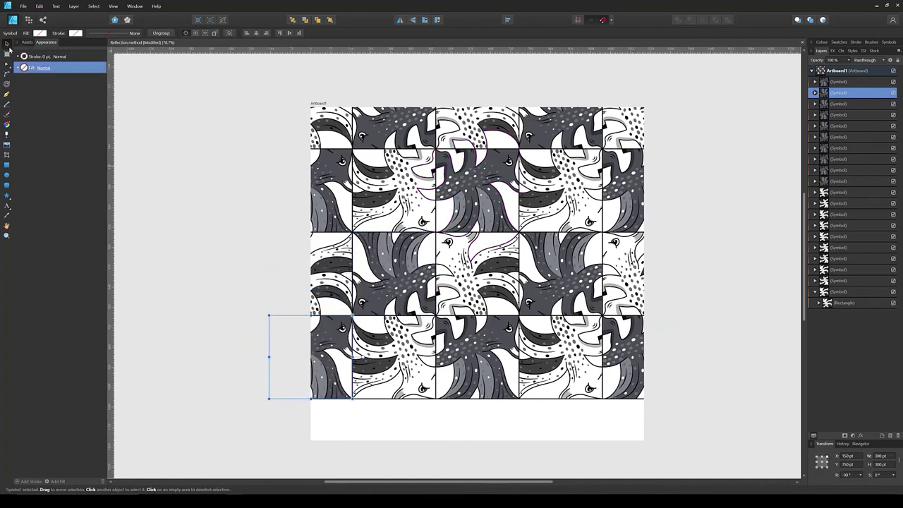
left_click(658, 303)
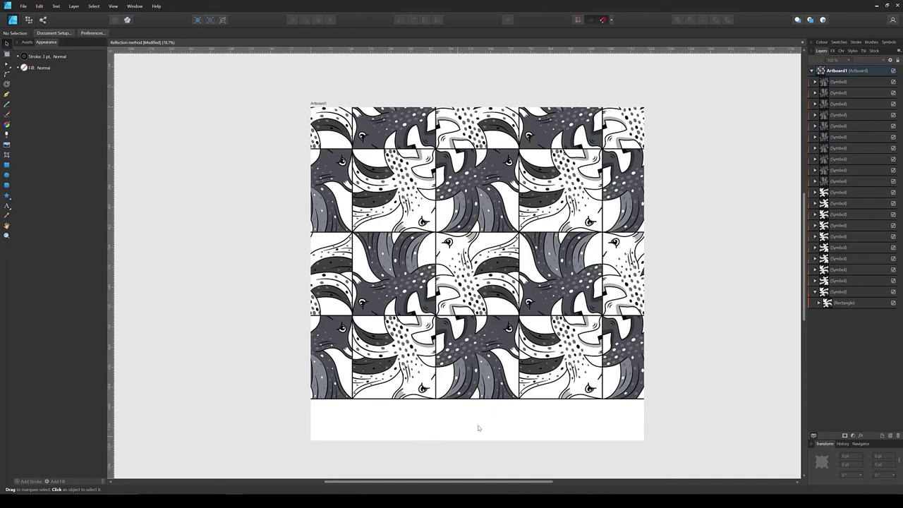
Release the light and dark creatures from clipping by moving the curve out of its rectangle in one symbol of each color
left_click(818, 303)
left_click(830, 316)
left_click_drag(831, 315, 829, 299)
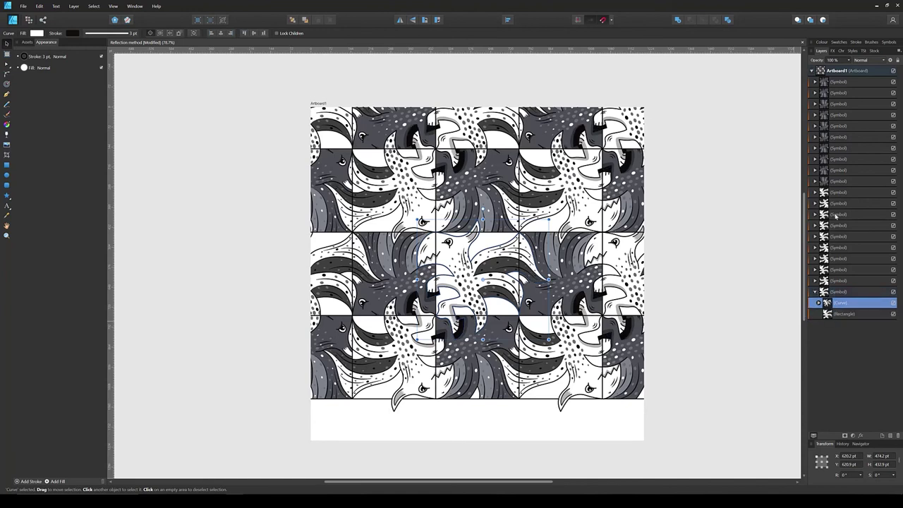
left_click(816, 182)
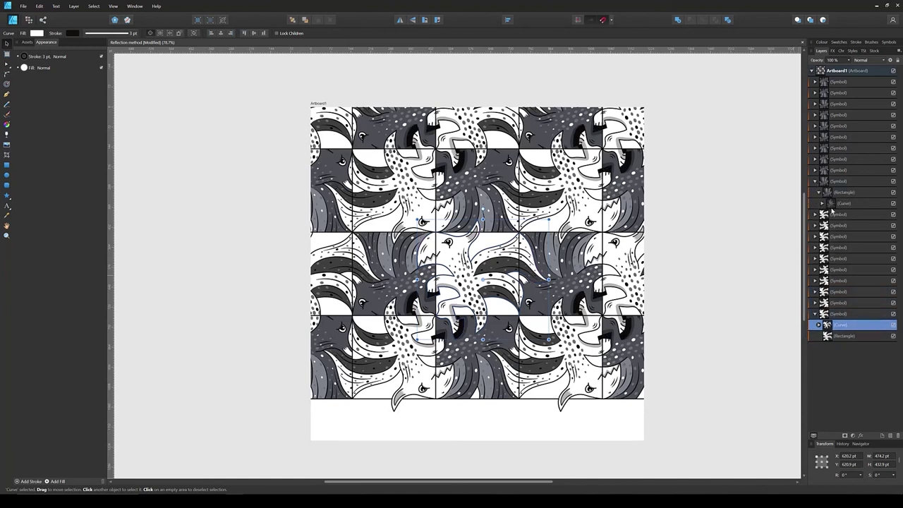
left_click_drag(833, 205, 837, 187)
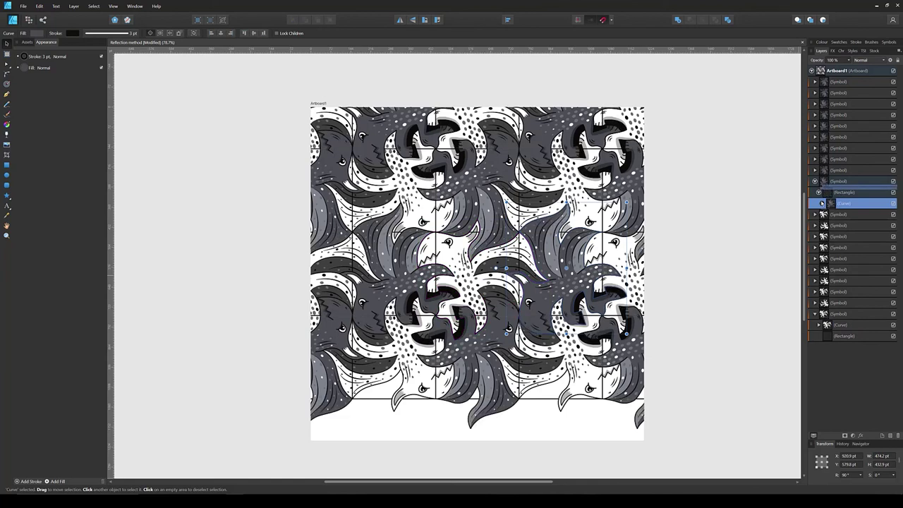
Clear the selection and hide the rectangle inside the expanded light symbol
left_click(734, 227)
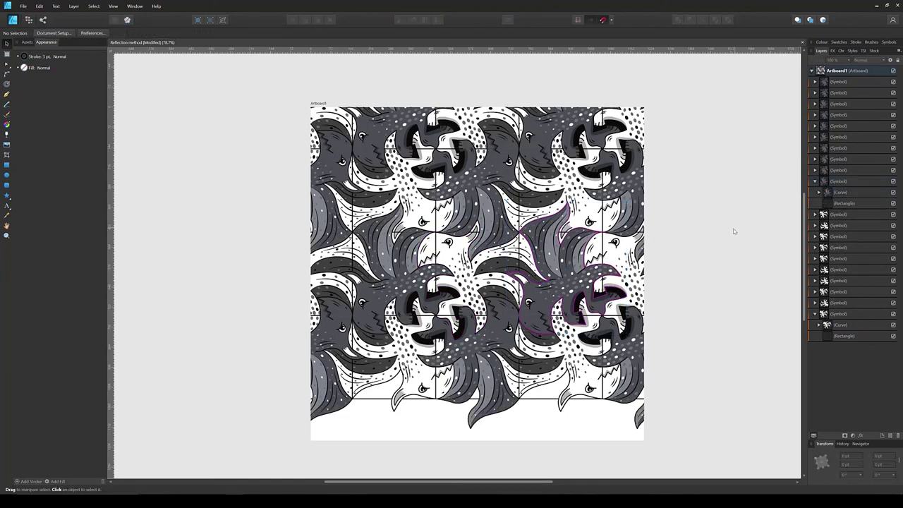
left_click(893, 337)
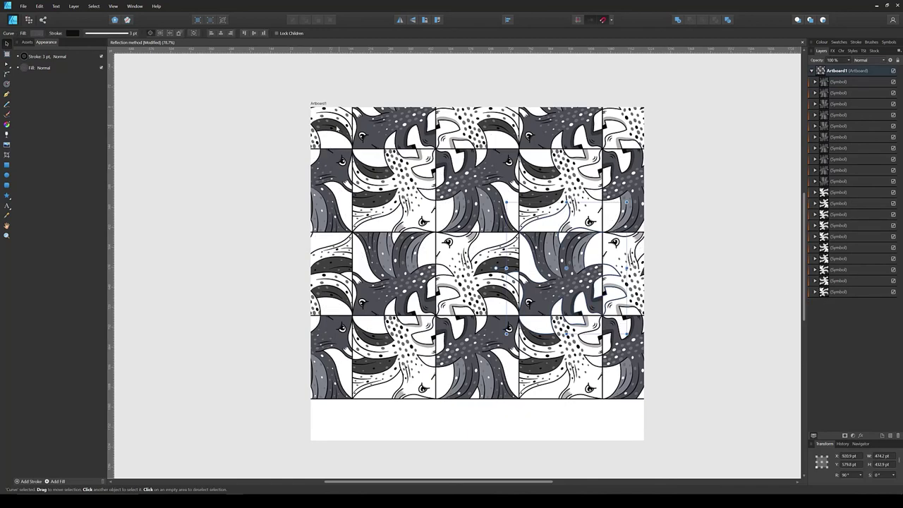
Duplicate the five light and dark tiles that form the artboard's top row
left_click(337, 129)
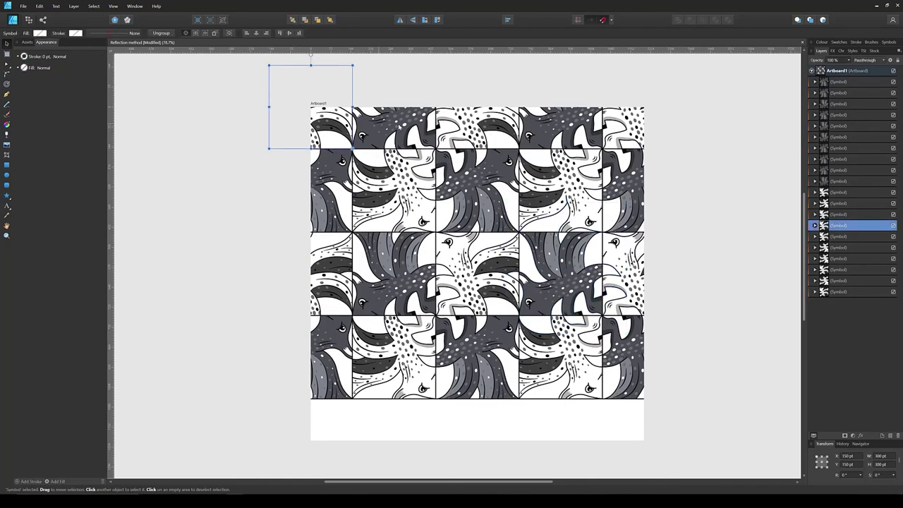
left_click(401, 127, "shift")
left_click(480, 128, "shift")
left_click(578, 130, "shift")
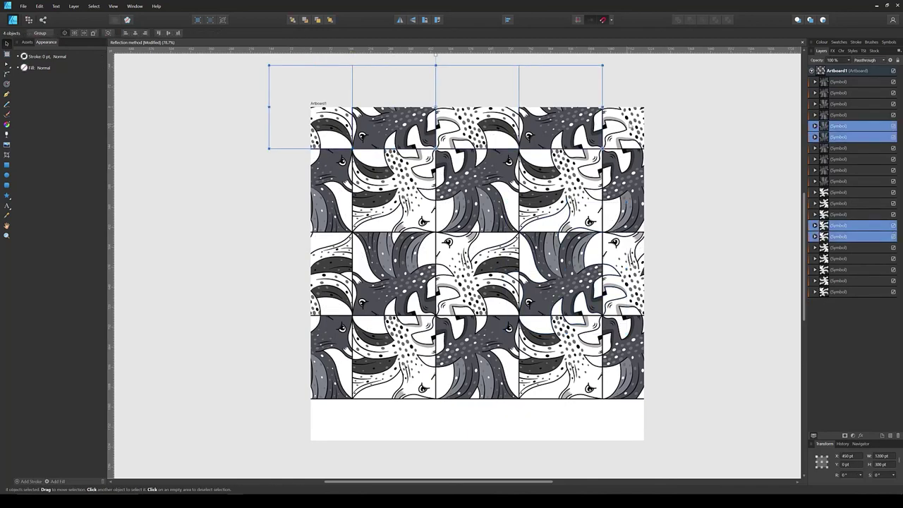
left_click(623, 139, "shift")
key("ctrl+j")
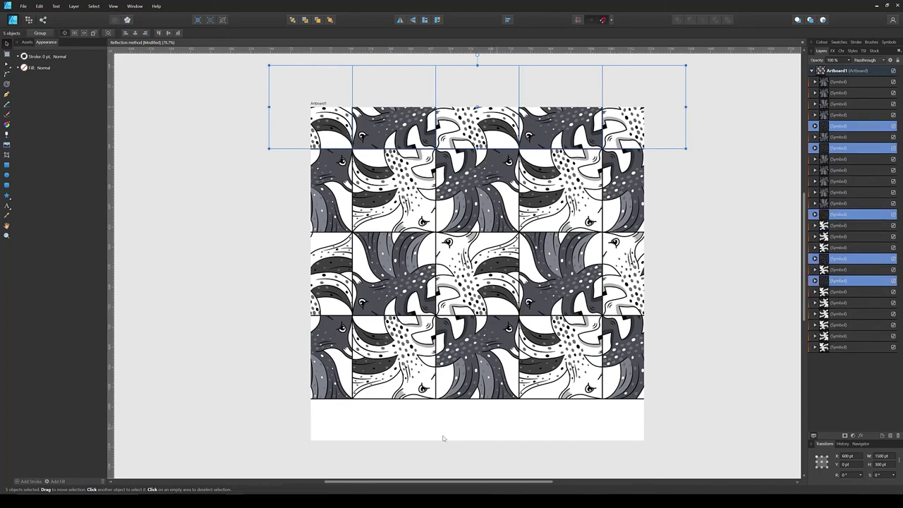
Offset the duplicated row down by 1200 pt to fill the empty strip at the artboard's lower edge, and clear the selection
left_click(860, 468)
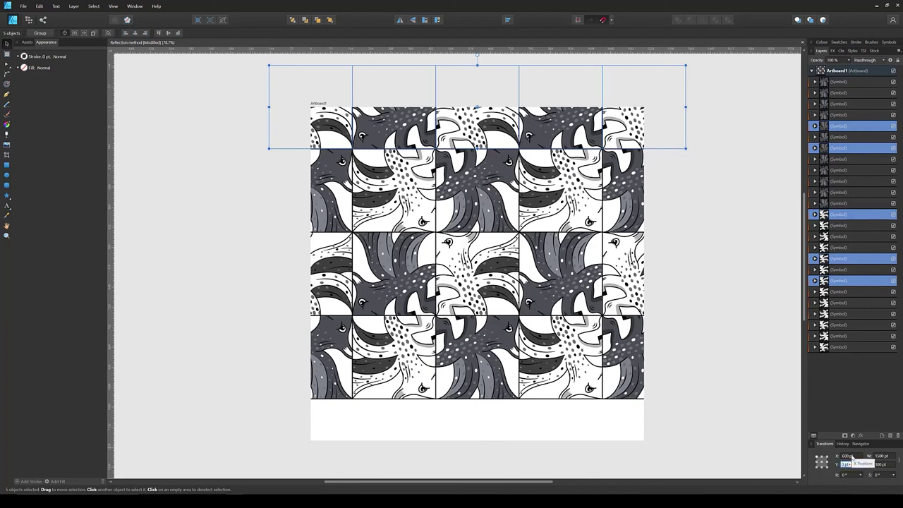
type("+1200")
key("Return")
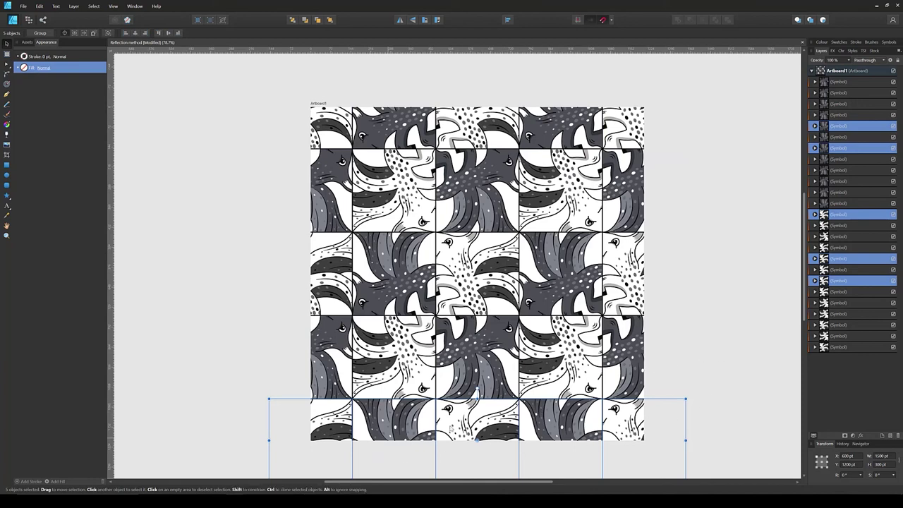
left_click(753, 354)
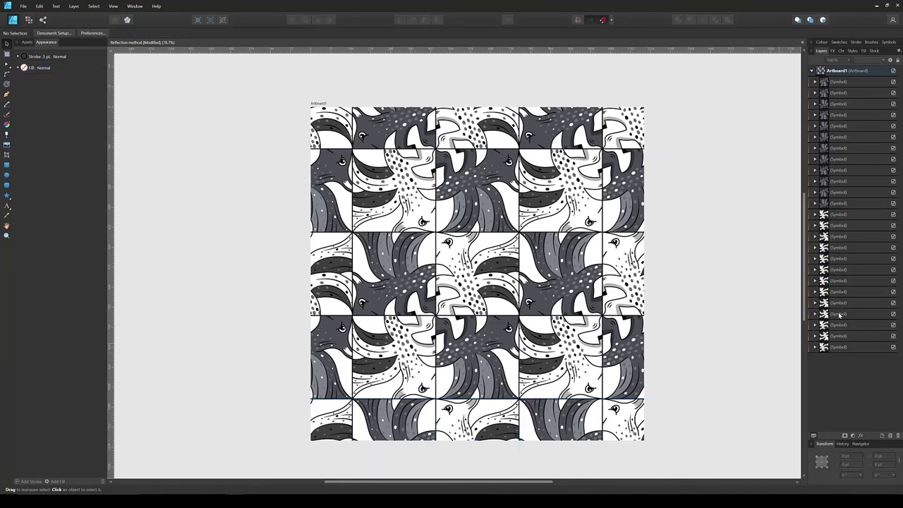
Move the curve out of its rectangle in one light and one dark symbol, and hide the dark symbol's rectangle
left_click(814, 347)
left_click(840, 369)
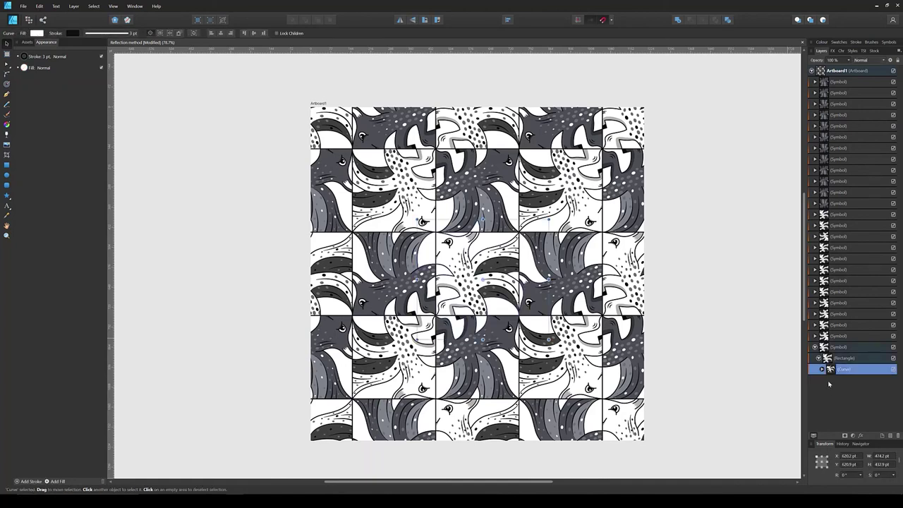
left_click_drag(829, 374, 828, 357)
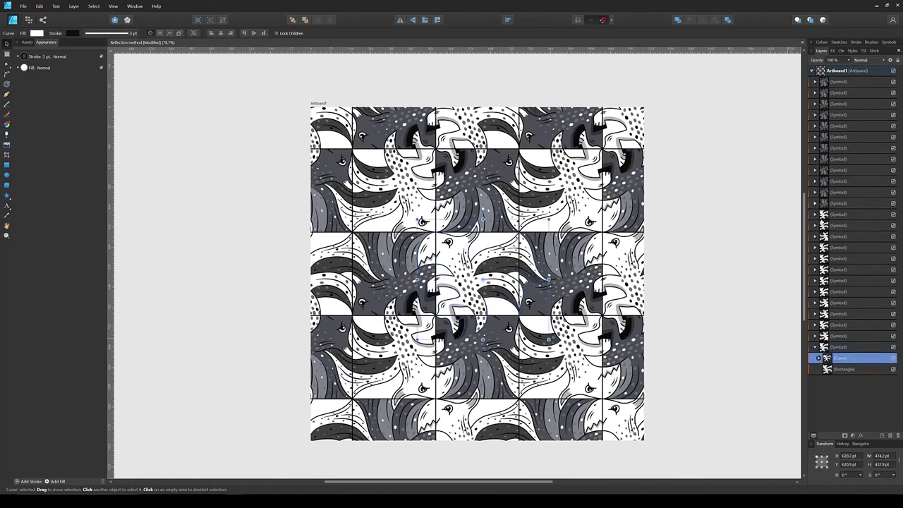
left_click(815, 203)
left_click_drag(835, 227, 837, 212)
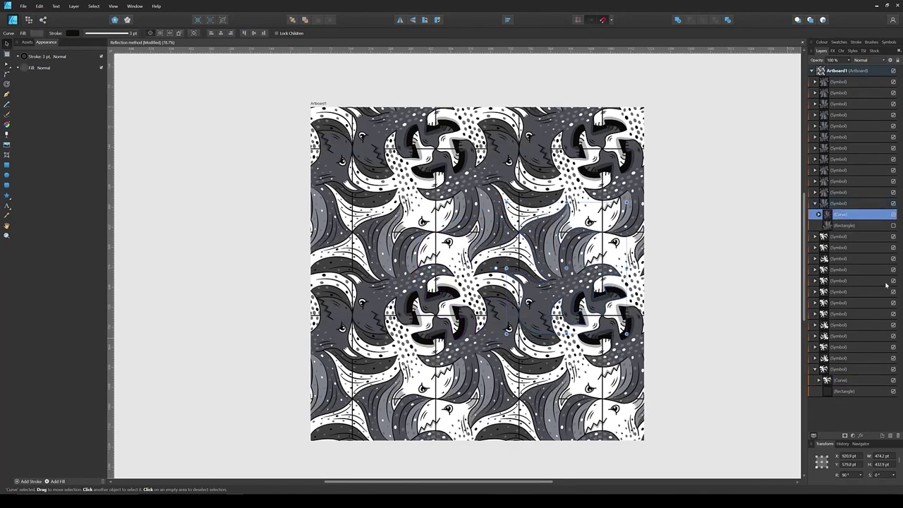
Hide the rectangle inside the expanded light symbol, clear the selection, and save the document
left_click(893, 391)
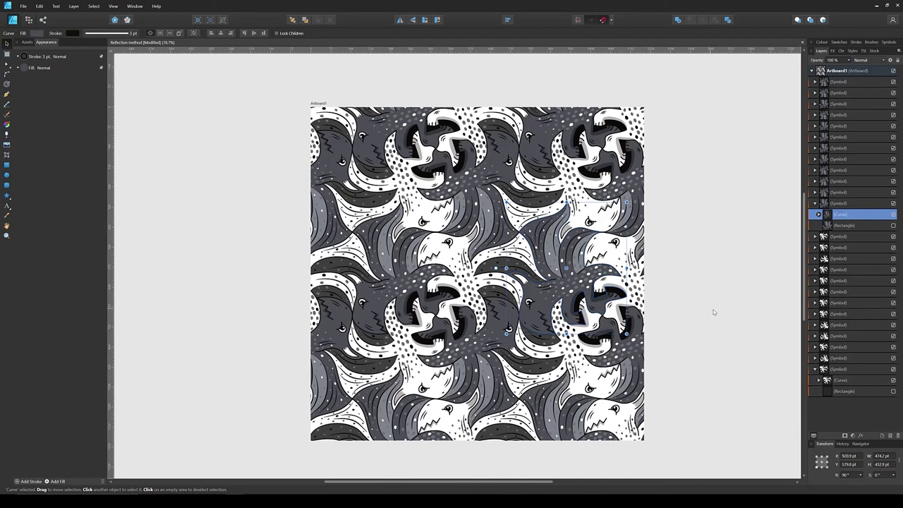
left_click(673, 314)
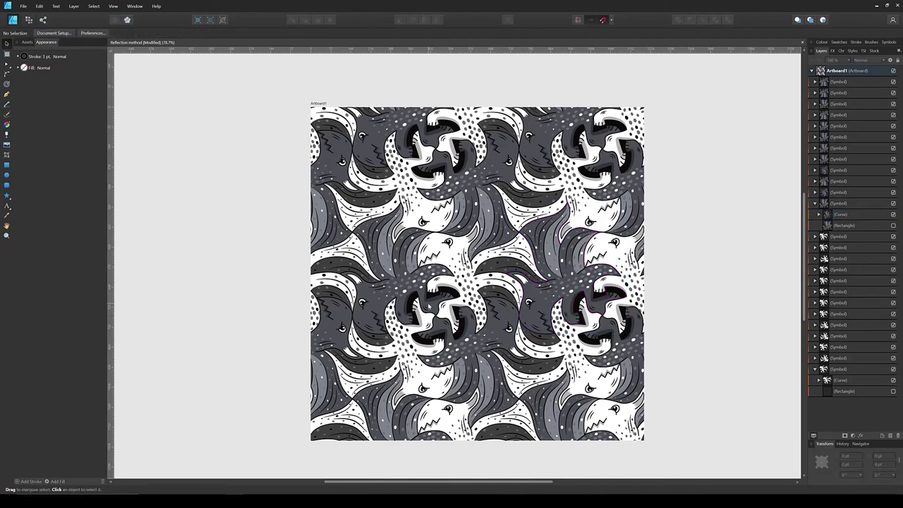
scroll(428, 302, "down", 1)
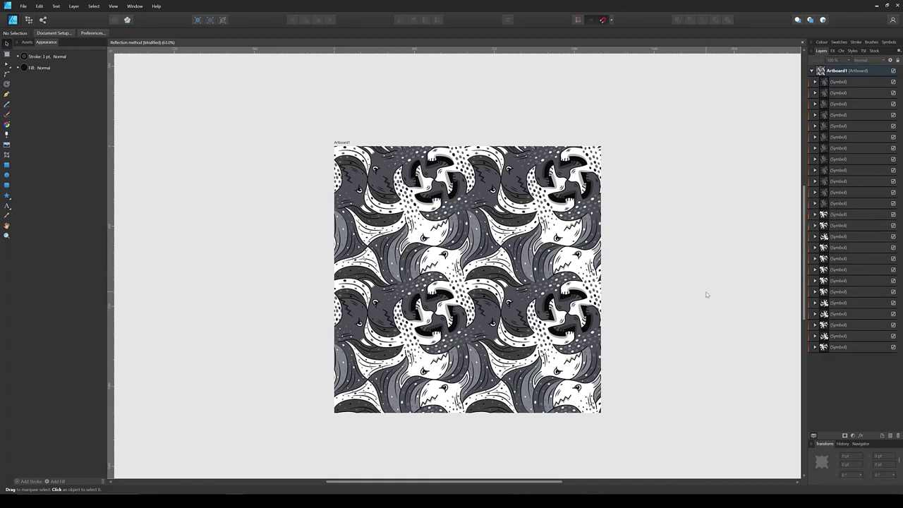
key("ctrl+s")
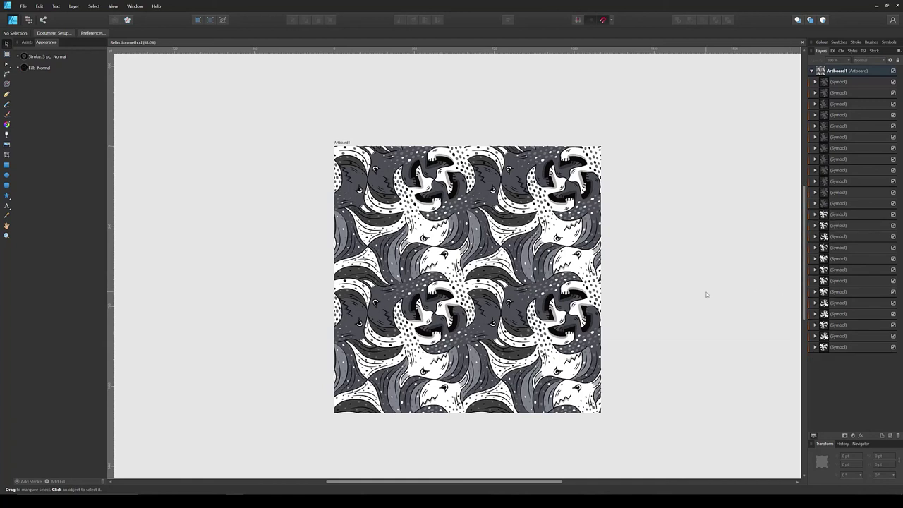